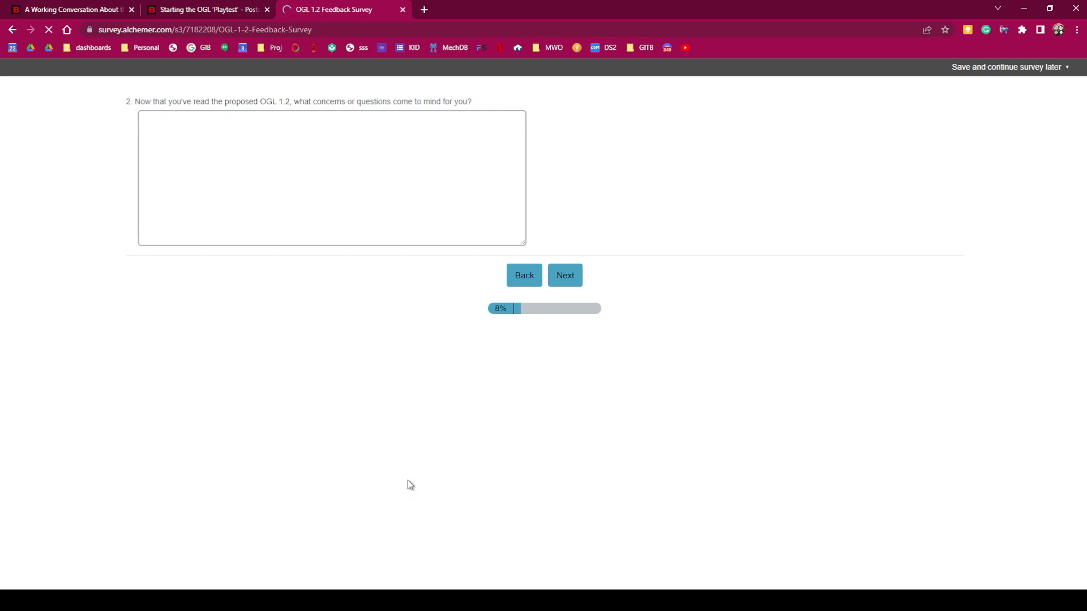
# - Answer question 2 by citing the deceptive public statements and the arbitrary morality clause used as a basis for the reauthorization, and continue the survey
pyautogui.click(358, 242)
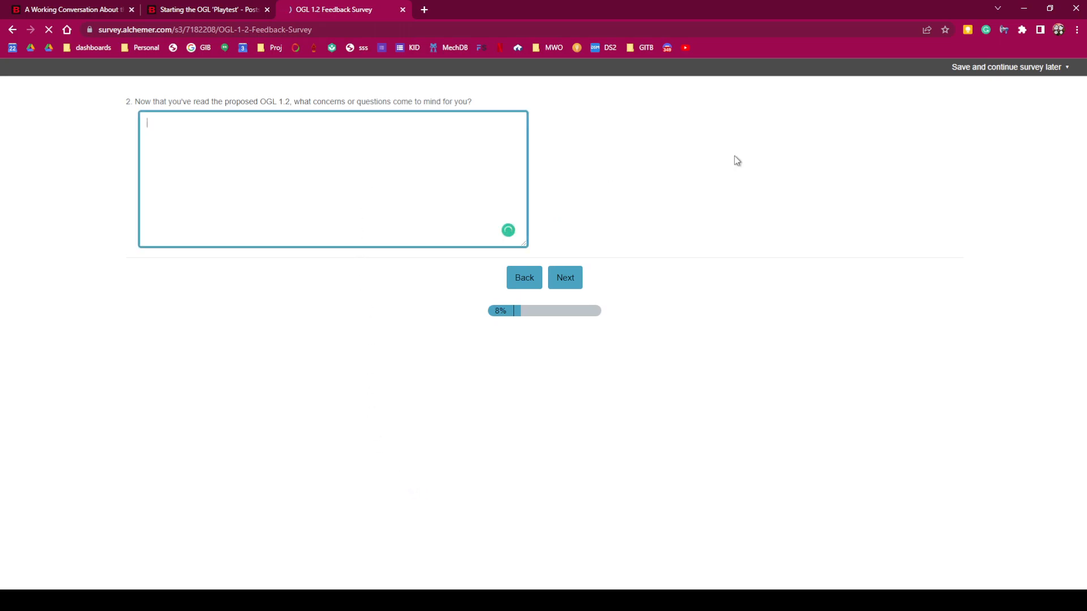
pyautogui.write('the deceptive nature of the public sta')
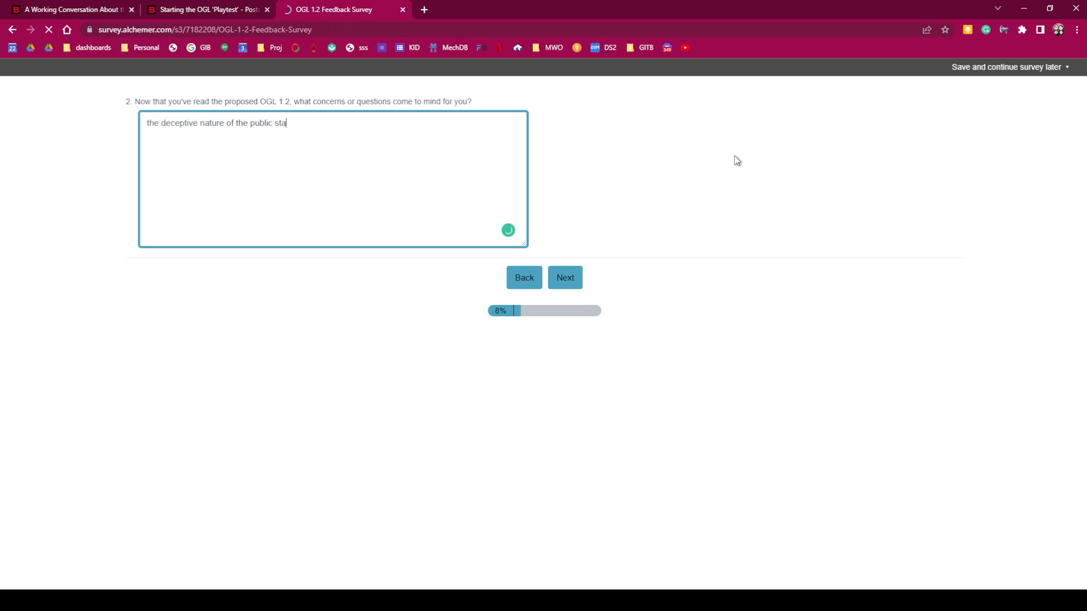
pyautogui.write('tements and the arbitrary nature ')
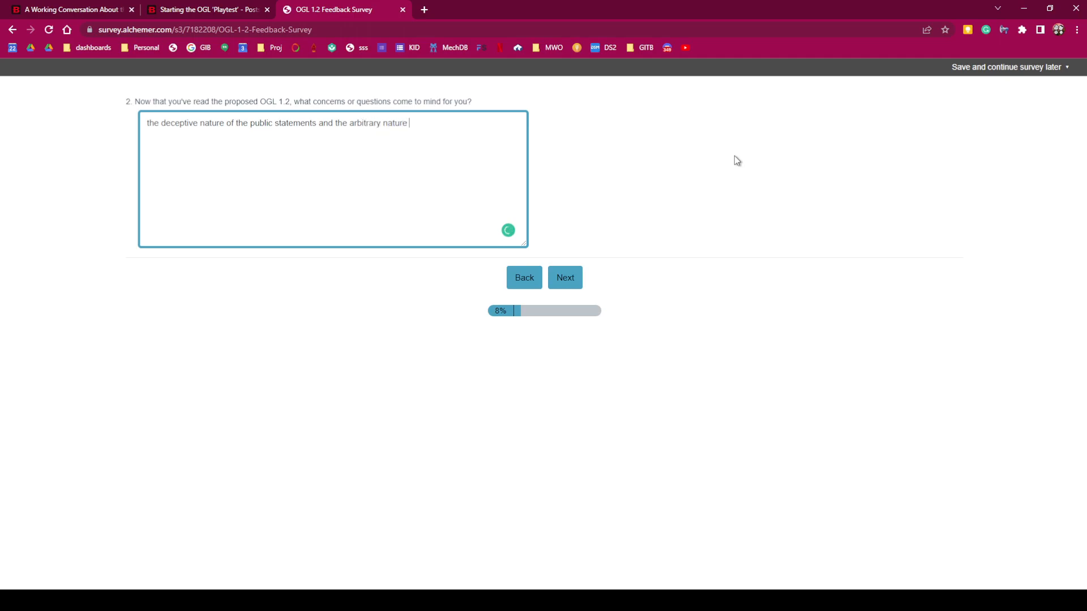
pyautogui.write('of the morality clause - which ised')
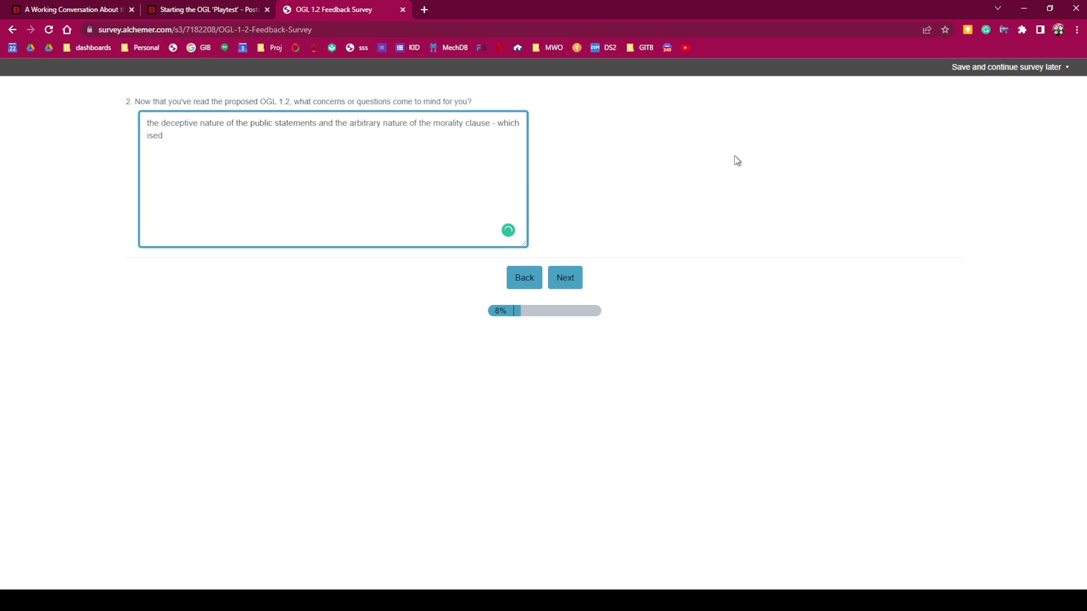
pyautogui.press('BackSpace')
pyautogui.press('BackSpace')
pyautogui.press('BackSpace')
pyautogui.write('s used as a basis for the de')
pyautogui.write('athorization.')
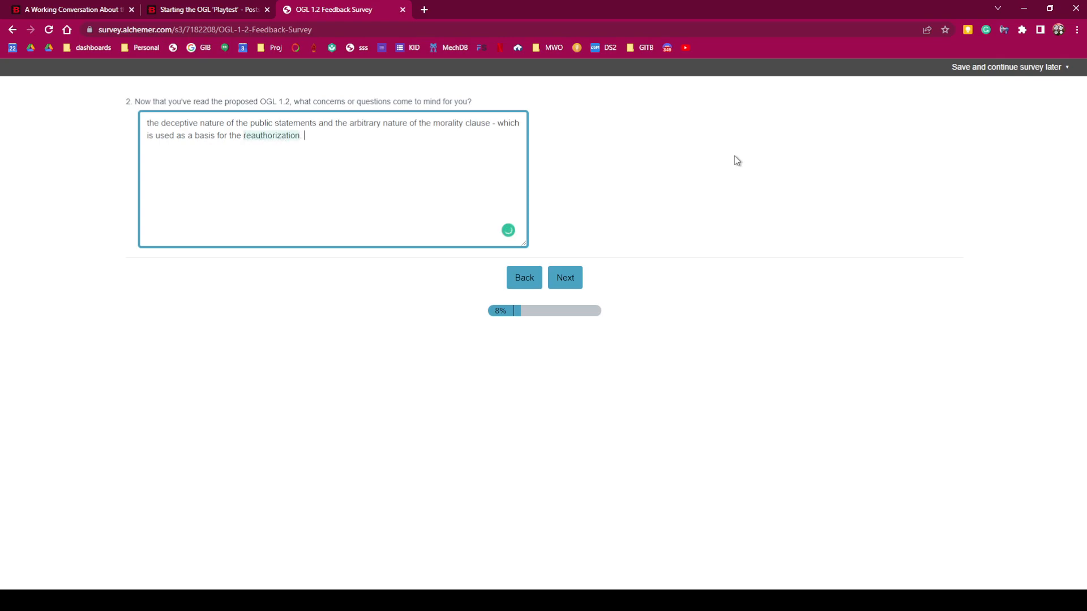
pyautogui.click(573, 284)
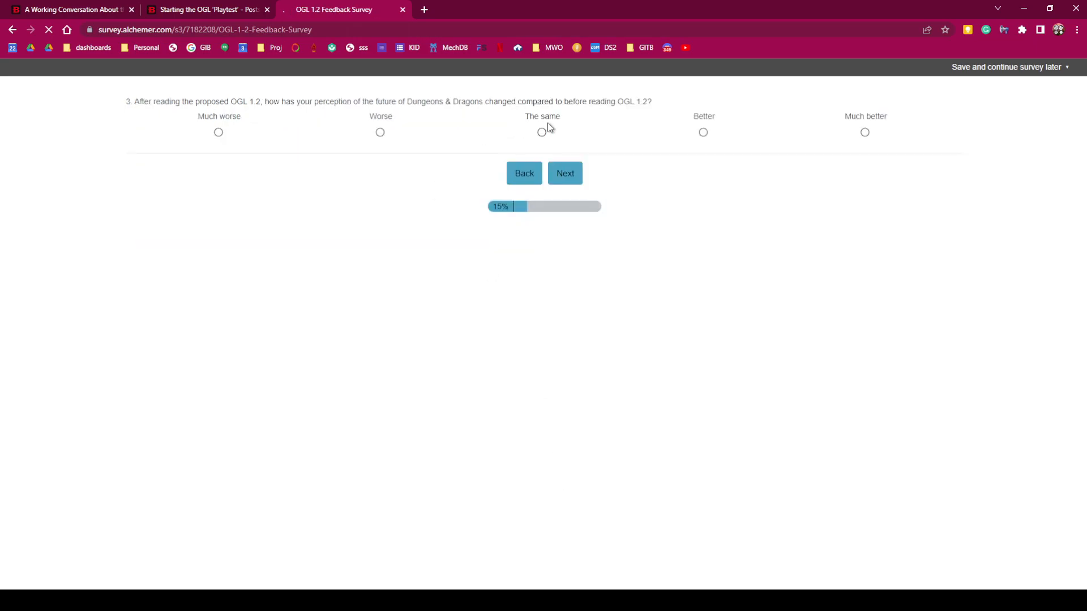
# - Answer question 3 with "The same" and write that corpo speak does not help, asking for transparency and dialogue with stakeholders instead of a survey
pyautogui.click(542, 132)
pyautogui.click(383, 272)
pyautogui.write('having 3 public statements using corpo speak does not help, being transparent and instead of a survey have dialogue with Representatives of the stakeholders and public discourse, addressing the observations. I am not surprised this survey will be gamed.')
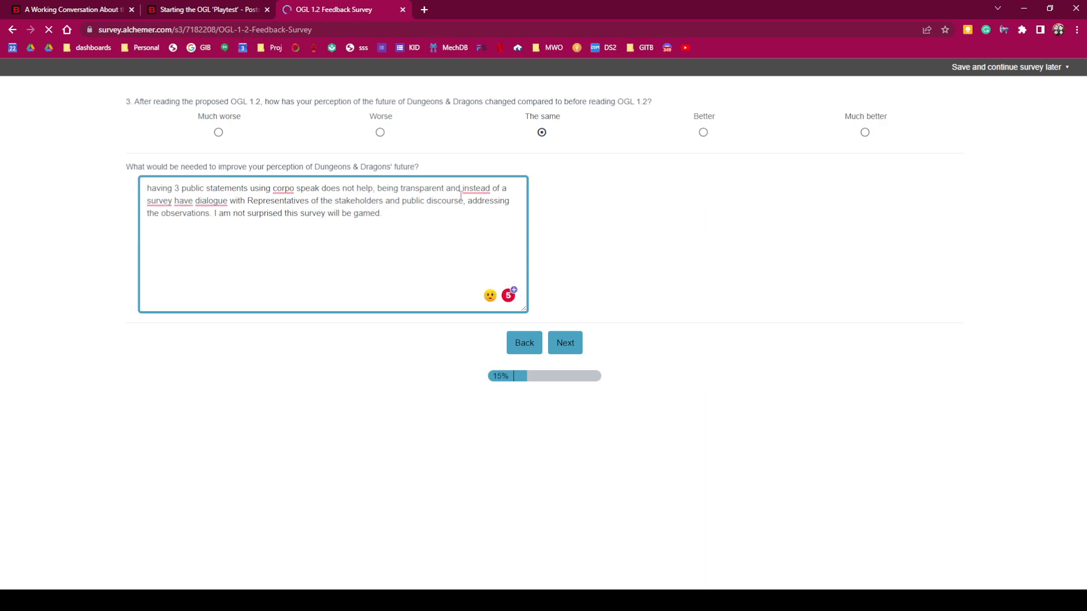
# - Correct the answer's grammar by adding a comma after "transparent and" and replacing "have" with "having"
pyautogui.moveTo(461, 195)
pyautogui.click(483, 213)
pyautogui.moveTo(195, 201)
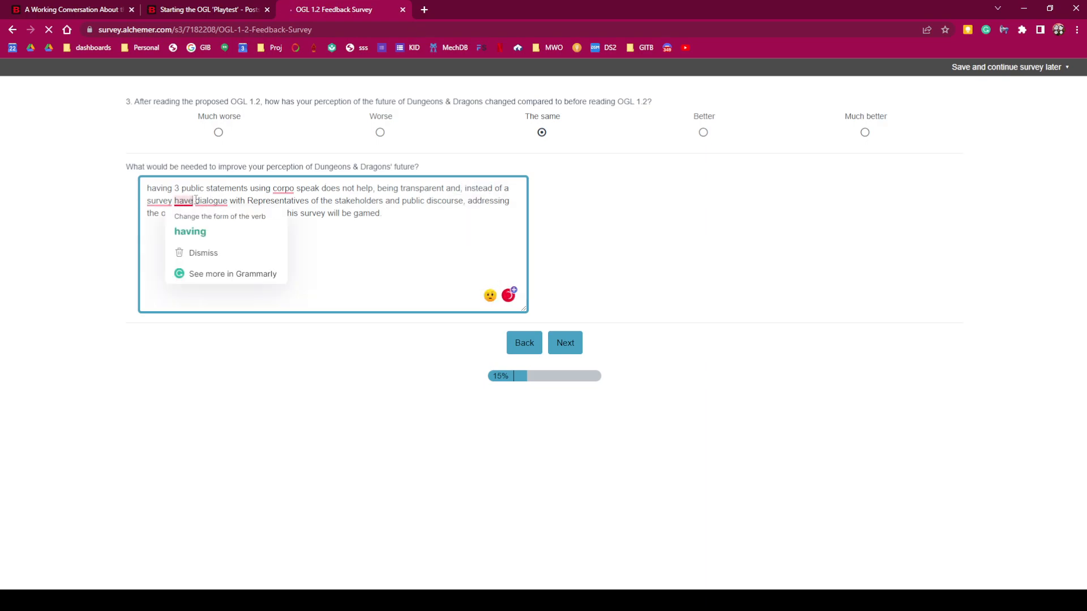
pyautogui.click(194, 232)
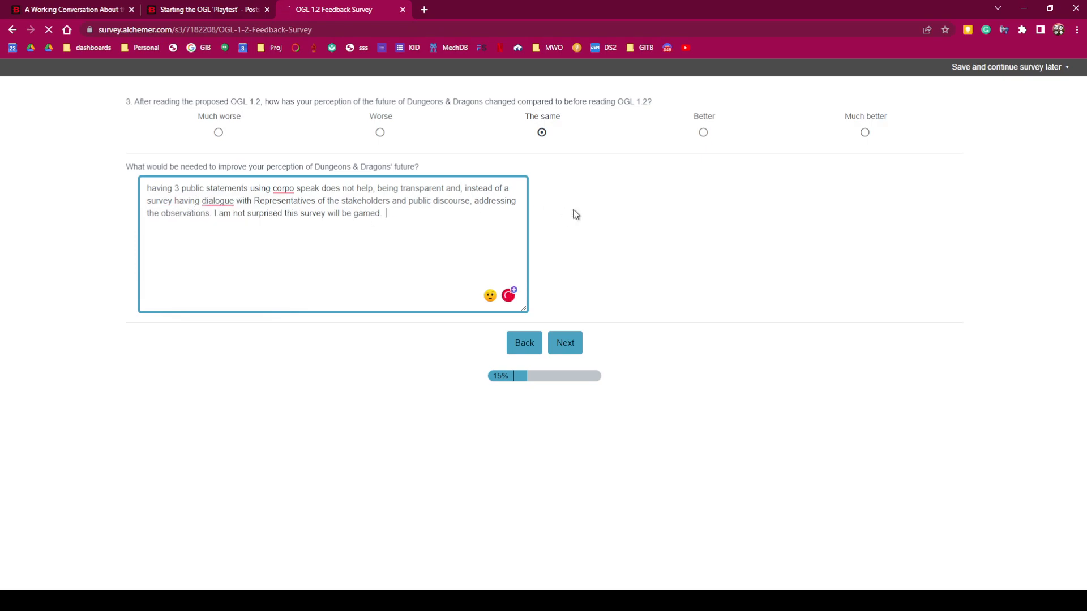
# - Add a paragraph asking why survey when real People and Stakeholders exist, citing 1500 ORC publishers in dialogue and calling a Survey more controllable and closed
pyautogui.write('Why survey when there are real Peopl')
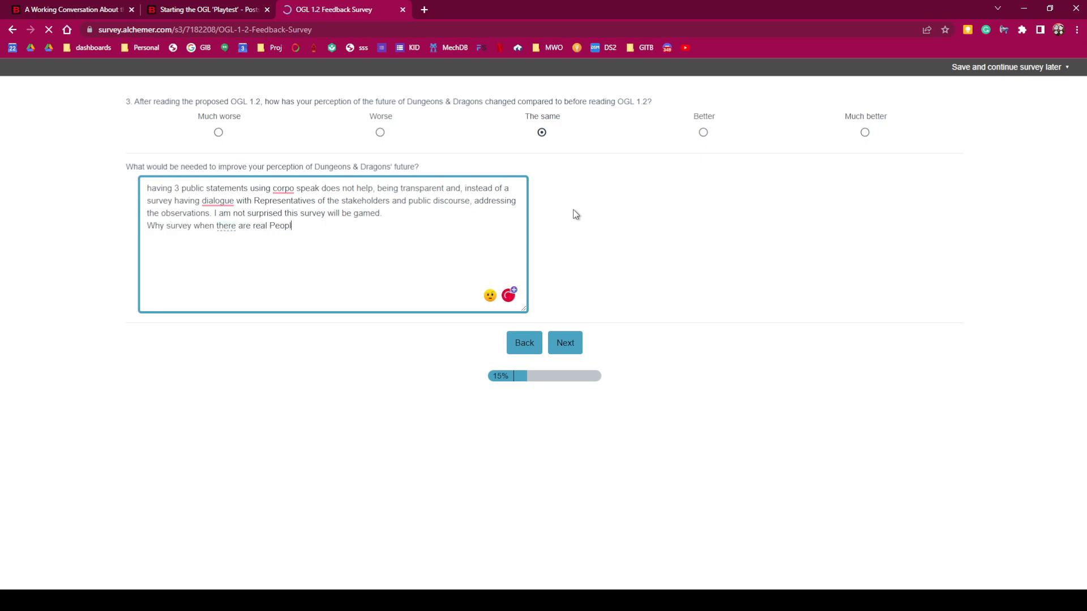
pyautogui.write('e and Stakeholders ')
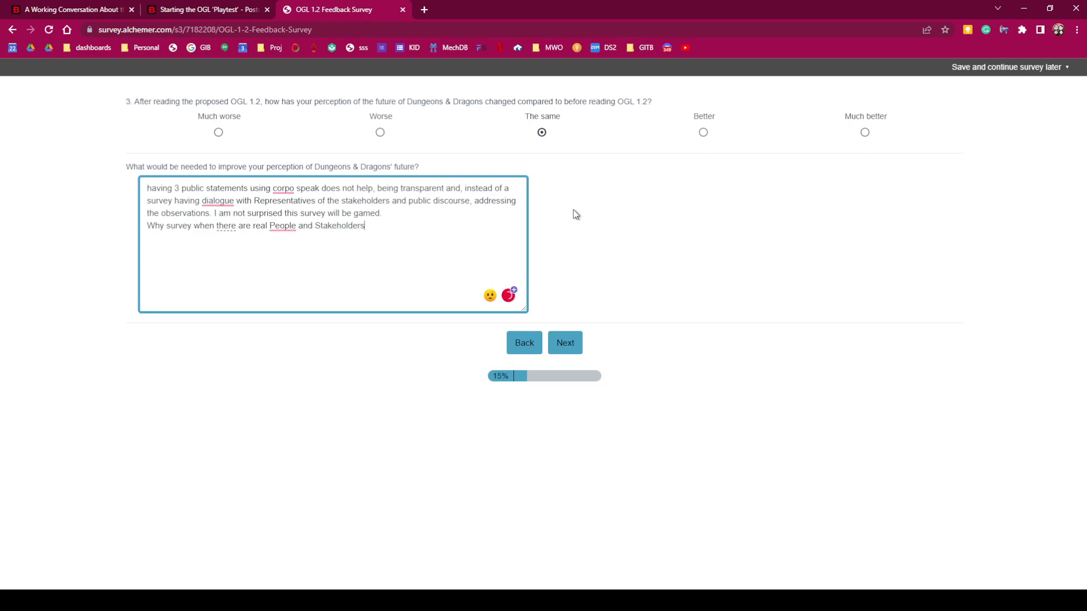
pyautogui.write('to talk to? 1500 publishers joined ORC and are participating in the dialogue for ORC - what makes a survey better than dialg')
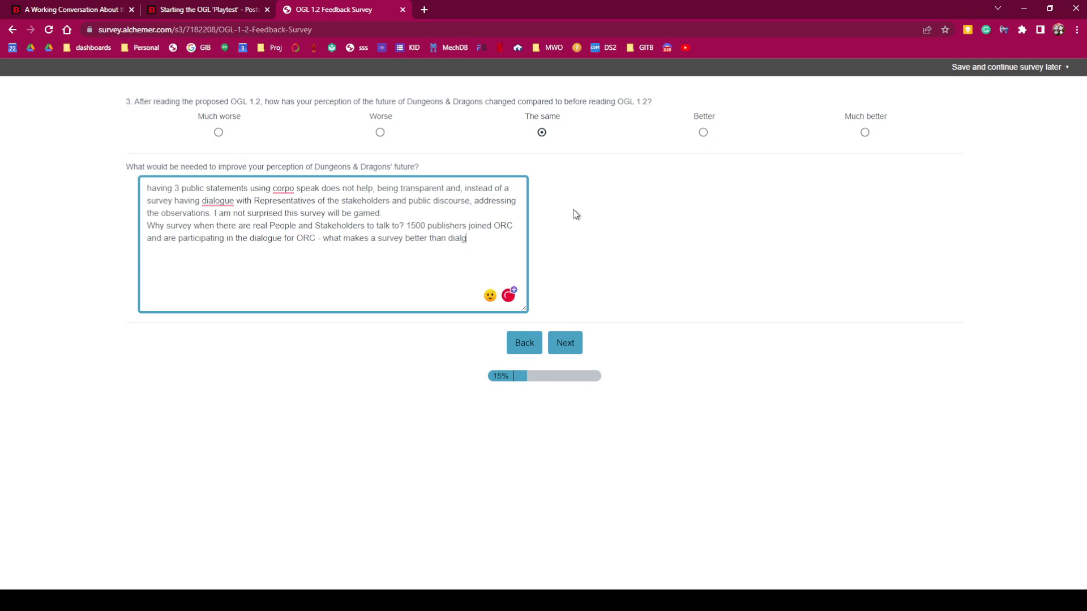
pyautogui.press('BackSpace')
pyautogui.write('ogue - a Survey is more controa')
pyautogui.press('BackSpace')
pyautogui.write('llable and closed')
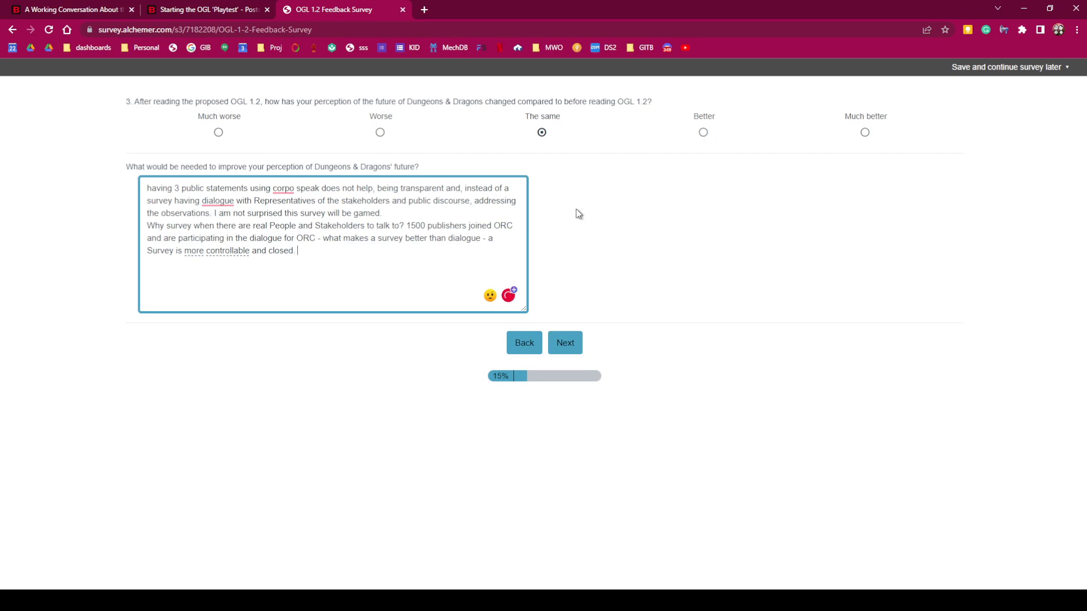
# - Finish the answer with "findings are what you say it is and not what people can observe." and continue the survey
pyautogui.write('. findings are what you say it')
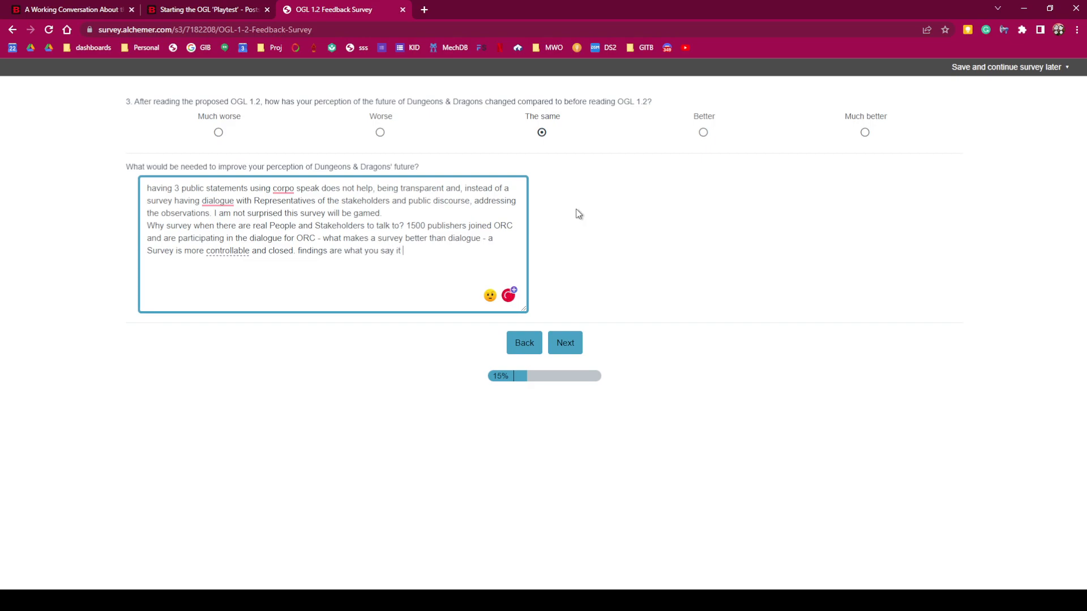
pyautogui.write(' is and not what people')
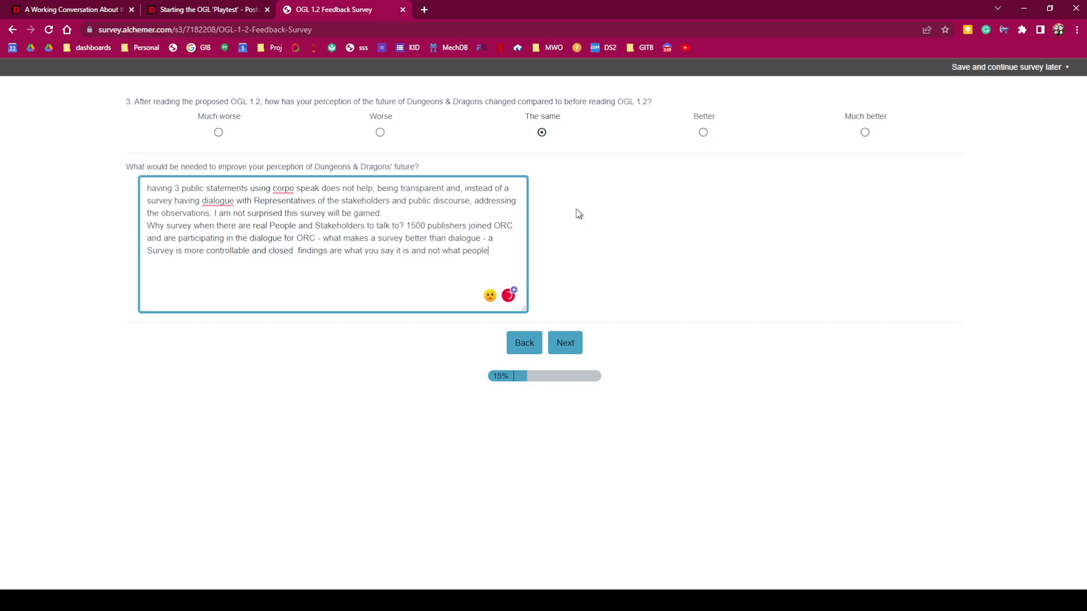
pyautogui.write(' can observe')
pyautogui.hotkey('ctrl', 'a')
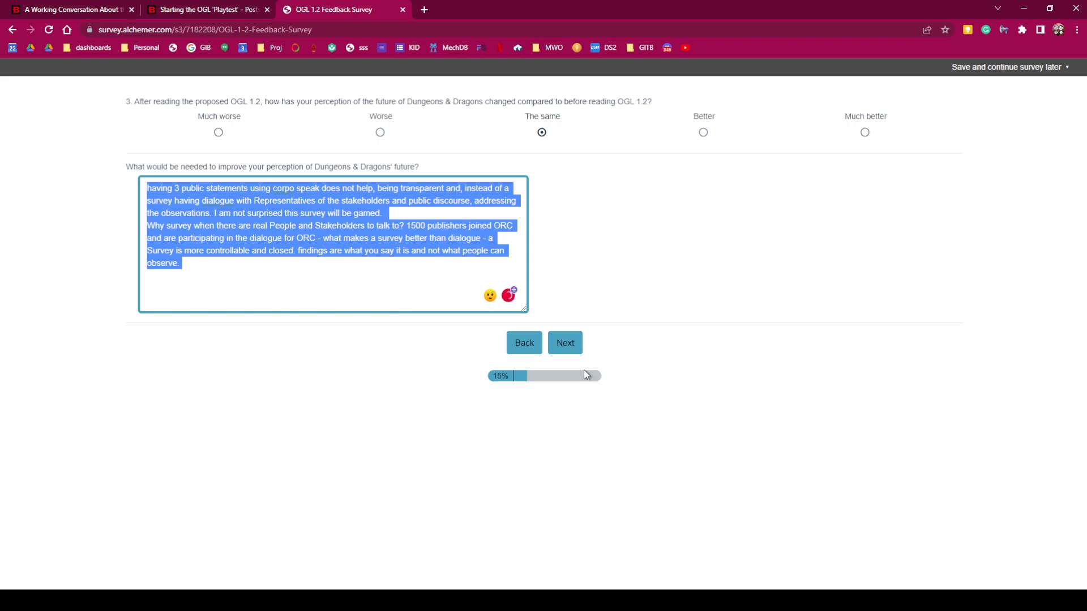
pyautogui.click(556, 346)
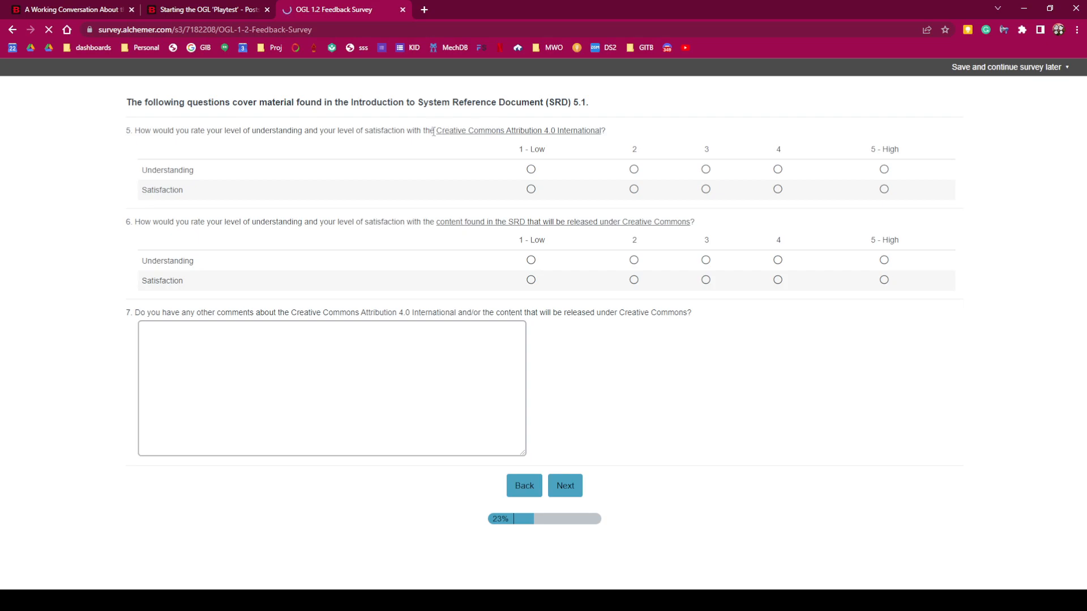
# - Search the web for "Creative Commons Attribution 4.0 International" from question 5 and return to the survey
pyautogui.moveTo(436, 132); pyautogui.dragTo(604, 128)
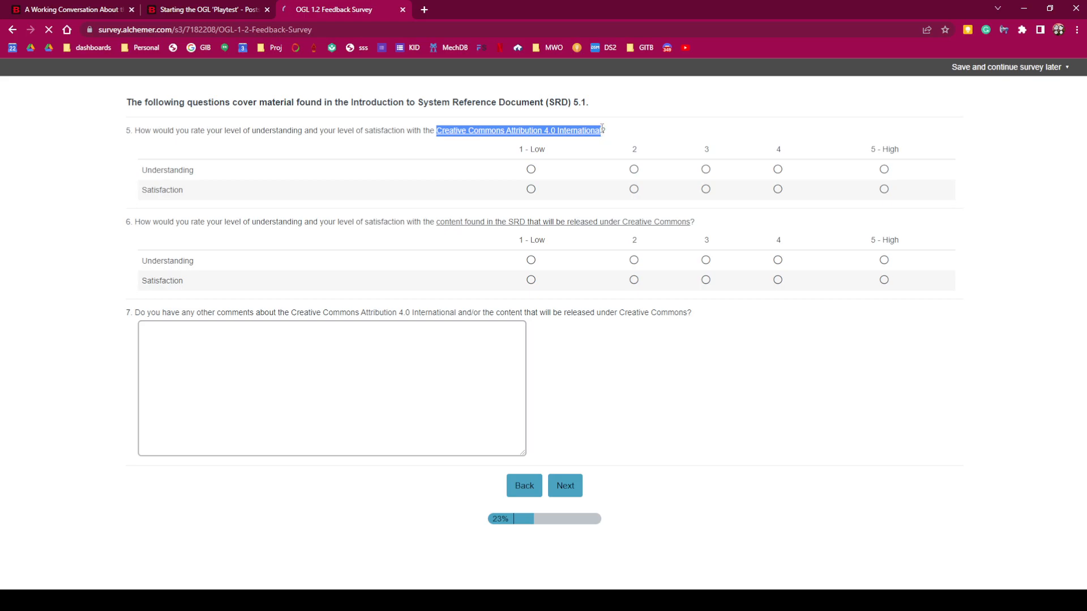
pyautogui.rightClick(592, 165)
pyautogui.press('s')
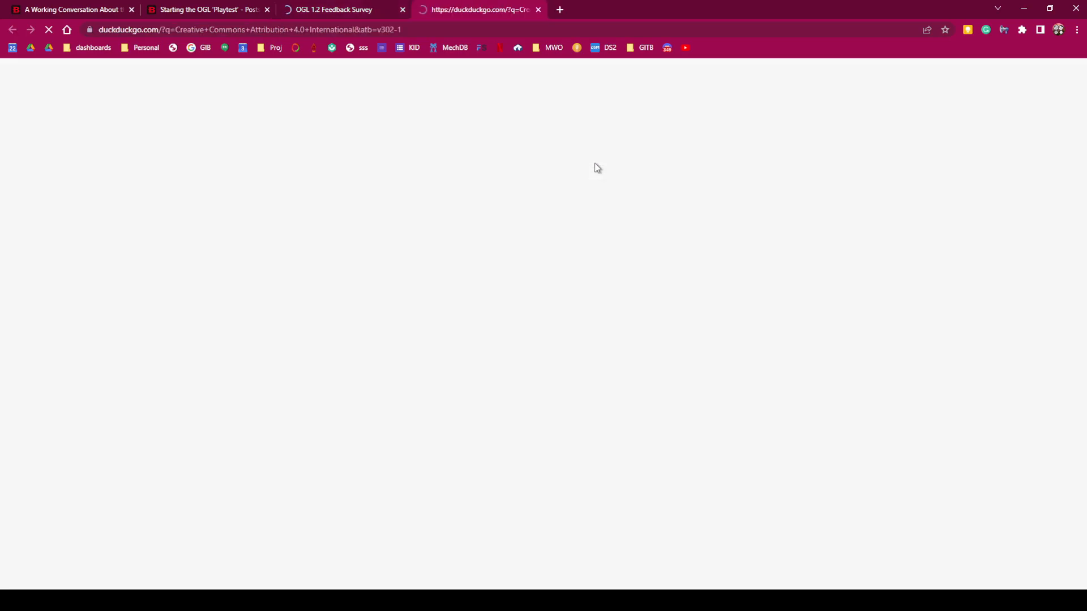
pyautogui.click(345, 9)
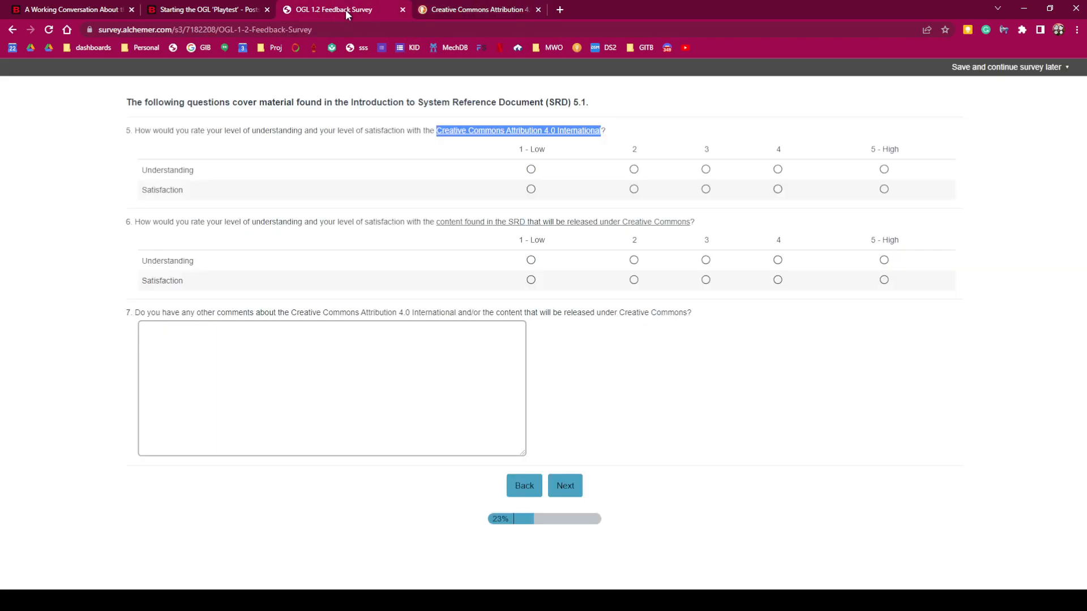
# - Look through the D&D Beyond posts for the license draft and open the "Draft: Open Game License 1.2" document
pyautogui.click(237, 13)
pyautogui.click(64, 16)
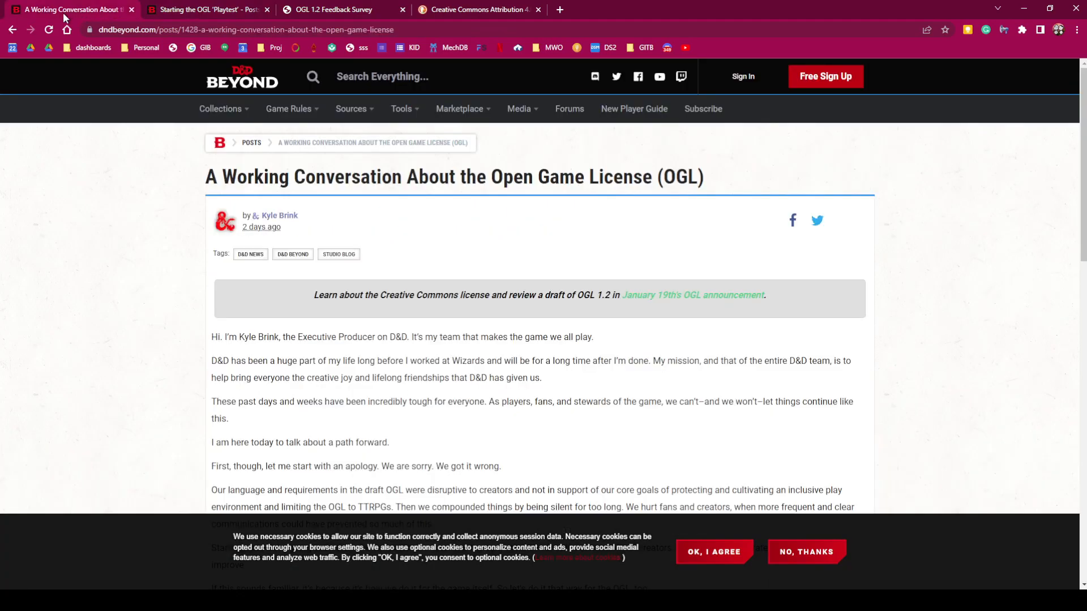
pyautogui.scroll(-13, 428, 340)
pyautogui.scroll(-3, 430, 340)
pyautogui.scroll(3, 429, 340)
pyautogui.click(207, 9)
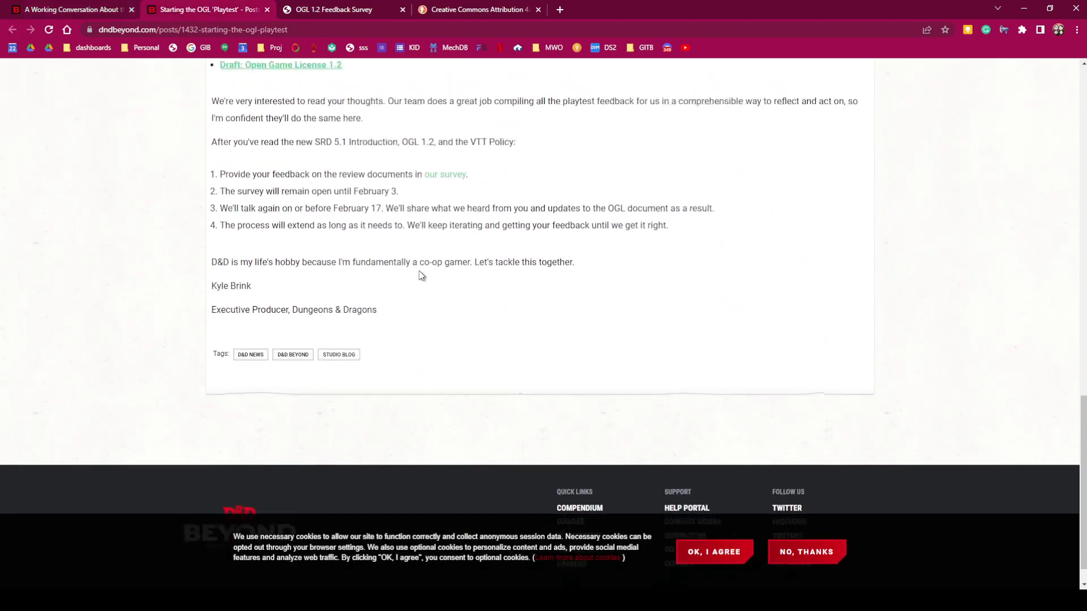
pyautogui.scroll(4, 424, 278)
pyautogui.middleClick(312, 260)
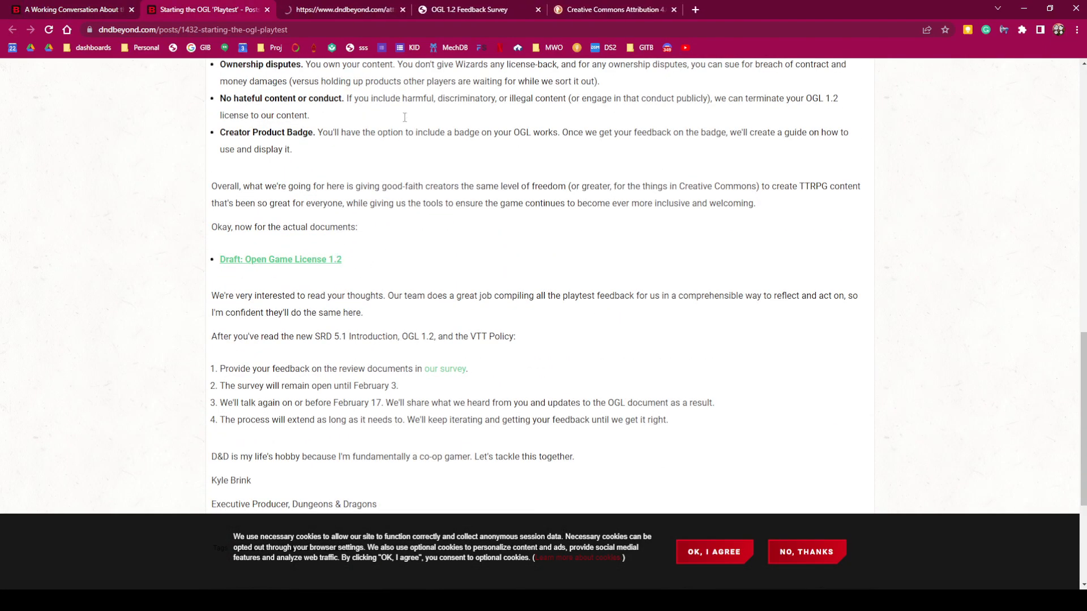
pyautogui.click(349, 9)
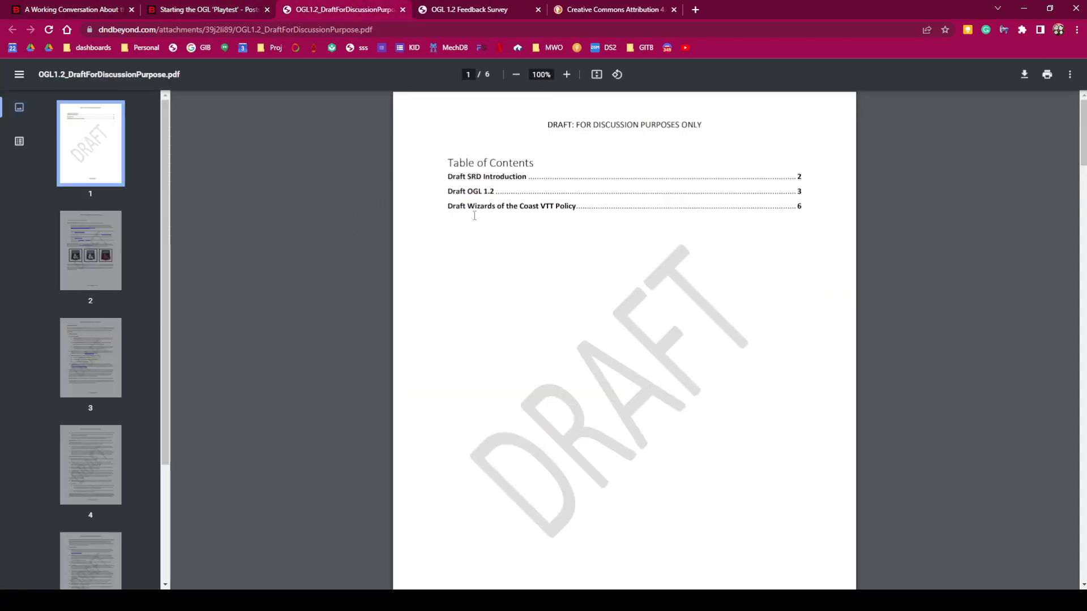
# - Examine which core D&D mechanics pages are licensed under Creative Commons on page 2 of the OGL 1.2 draft
pyautogui.click(90, 252)
pyautogui.click(92, 386)
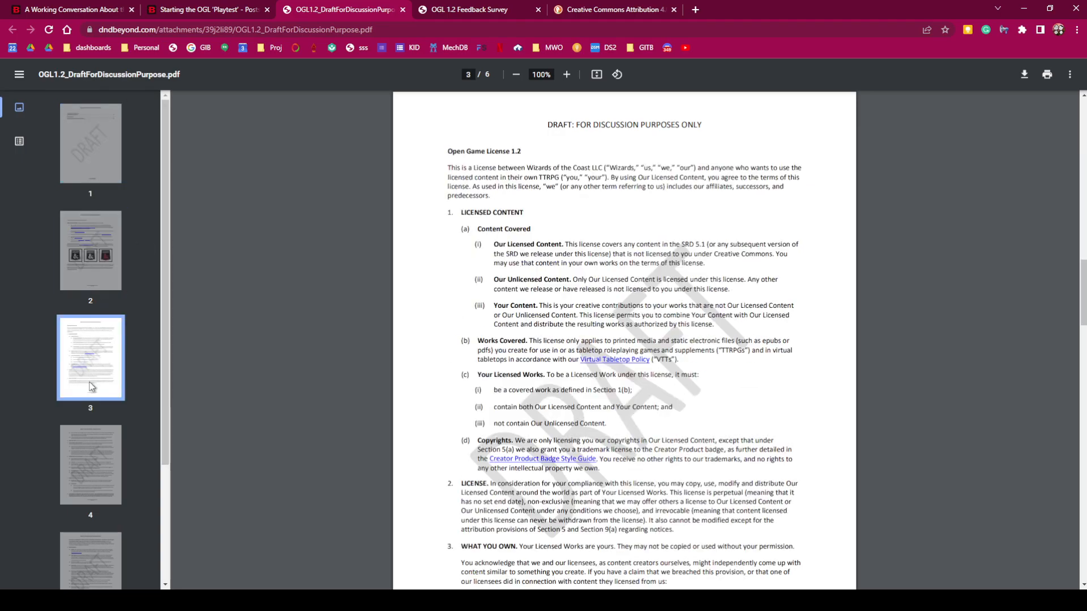
pyautogui.click(90, 252)
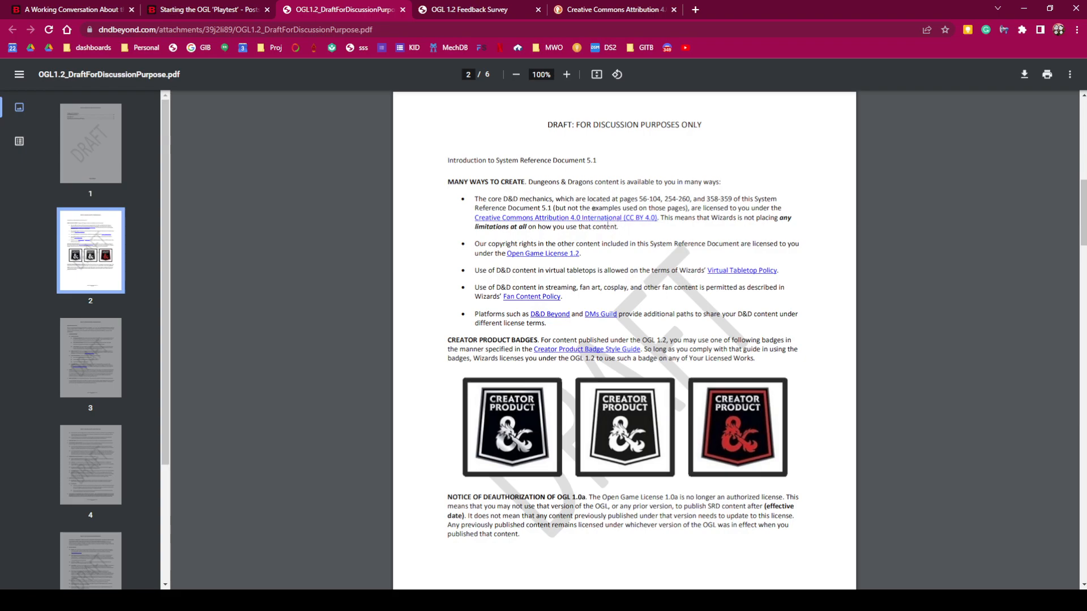
pyautogui.keyDown('ctrl'); pyautogui.scroll(5, 619, 279); pyautogui.keyUp('ctrl')
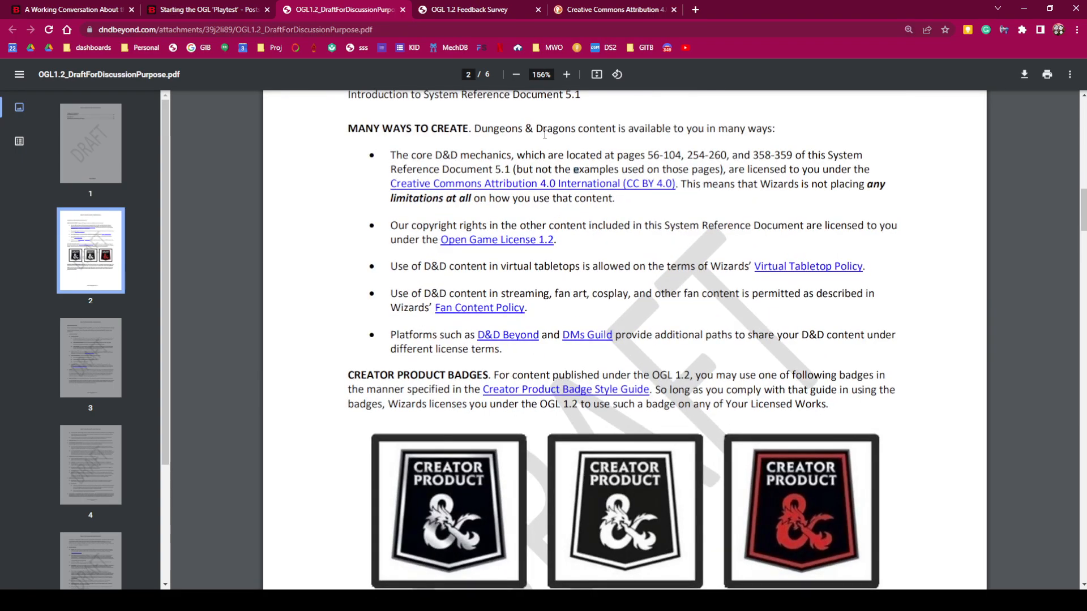
pyautogui.moveTo(568, 153); pyautogui.dragTo(708, 160)
pyautogui.moveTo(555, 154); pyautogui.dragTo(716, 157)
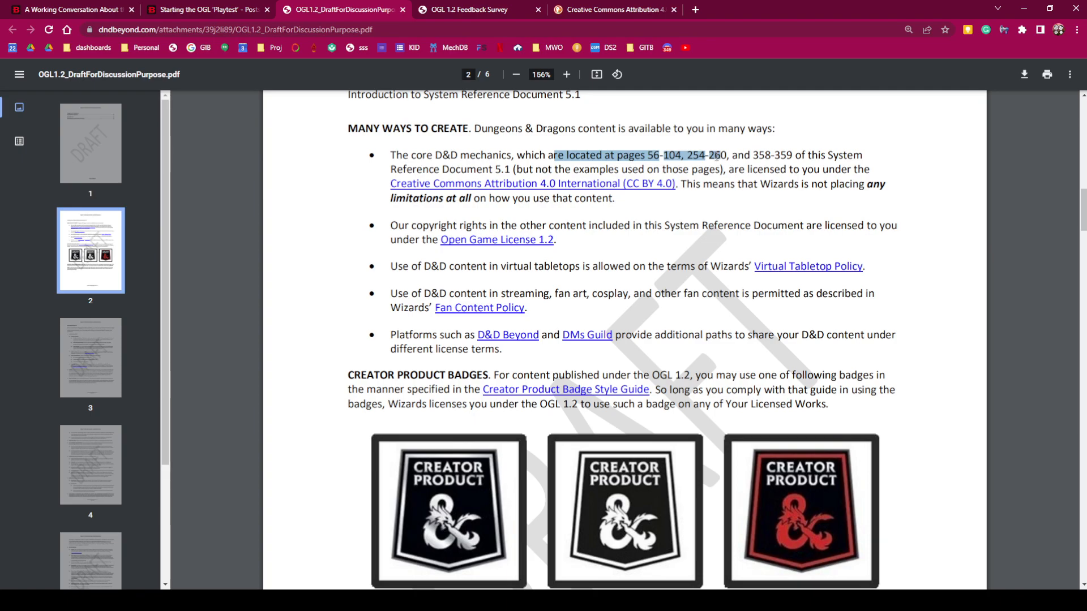
pyautogui.moveTo(716, 157); pyautogui.dragTo(737, 167)
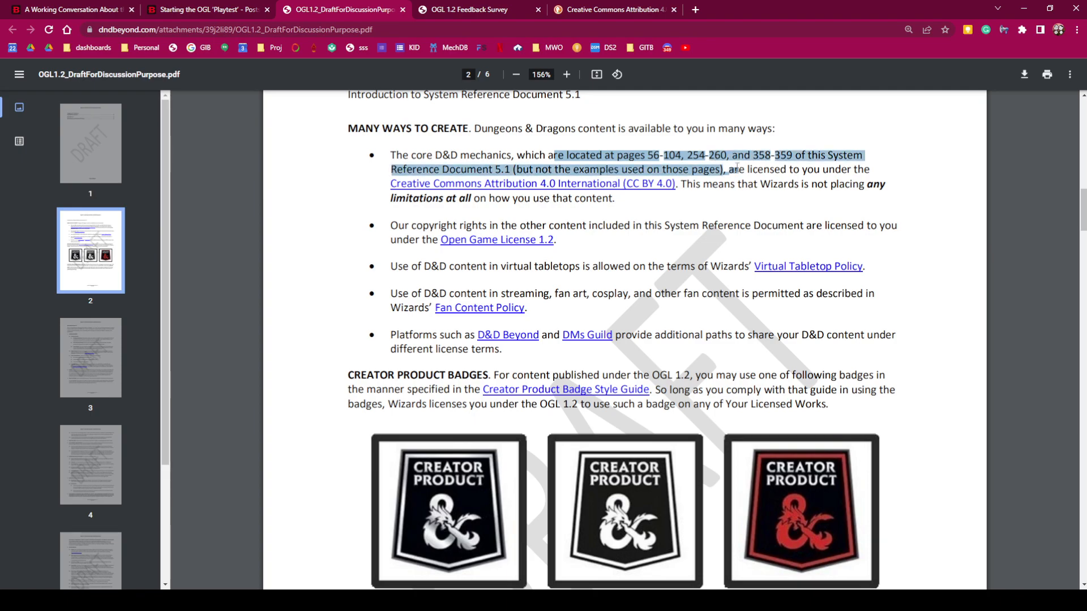
pyautogui.click(737, 168)
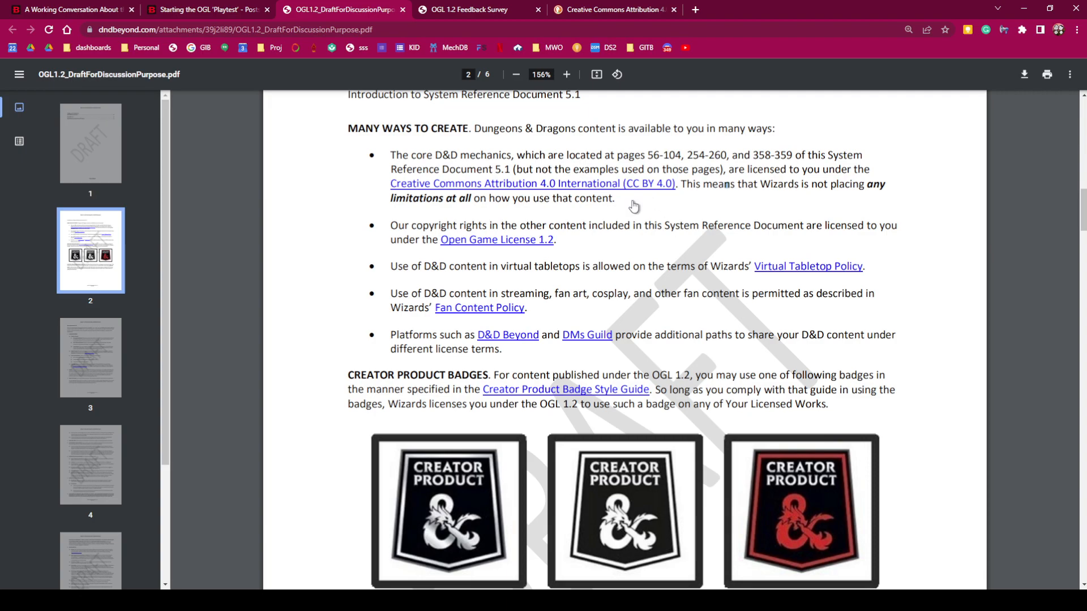
# - Return to the survey and rate understanding as 3 and satisfaction as 1 - Low for both questions 5 and 6
pyautogui.click(456, 13)
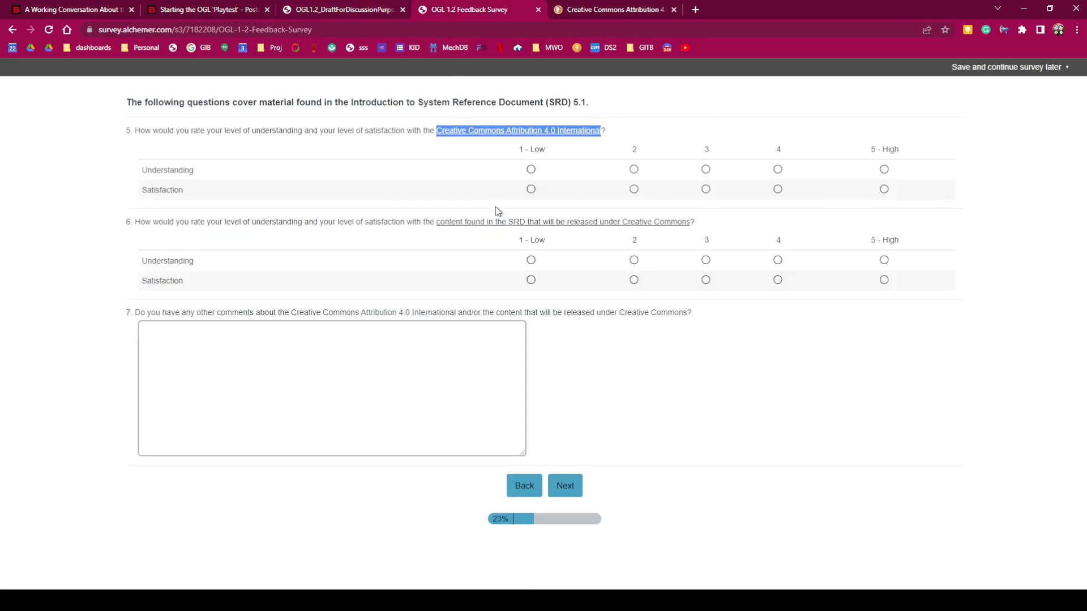
pyautogui.click(439, 141)
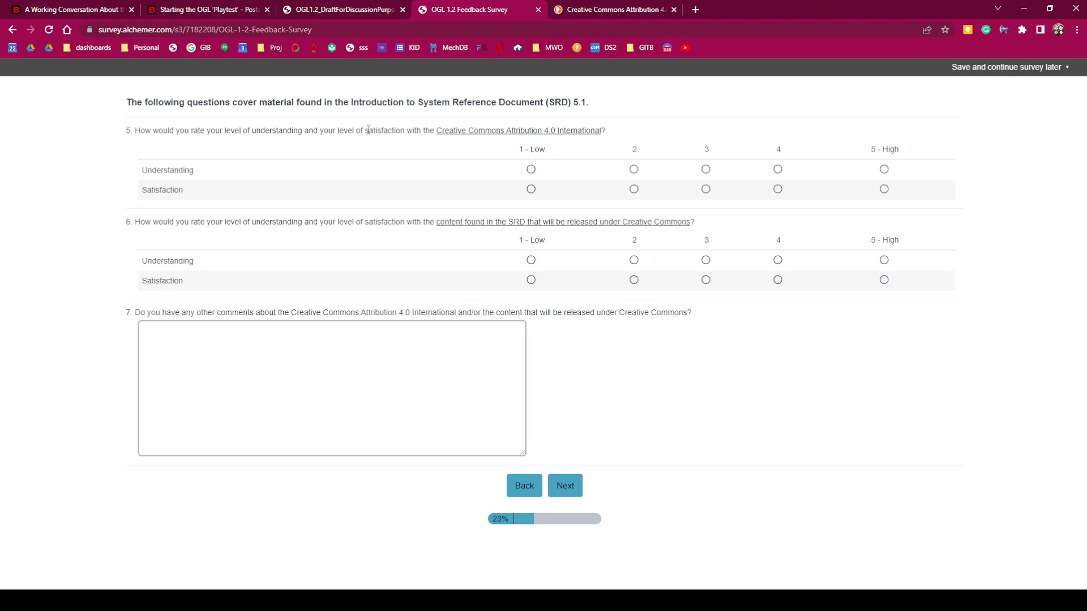
pyautogui.moveTo(143, 191); pyautogui.dragTo(892, 189)
pyautogui.click(772, 136)
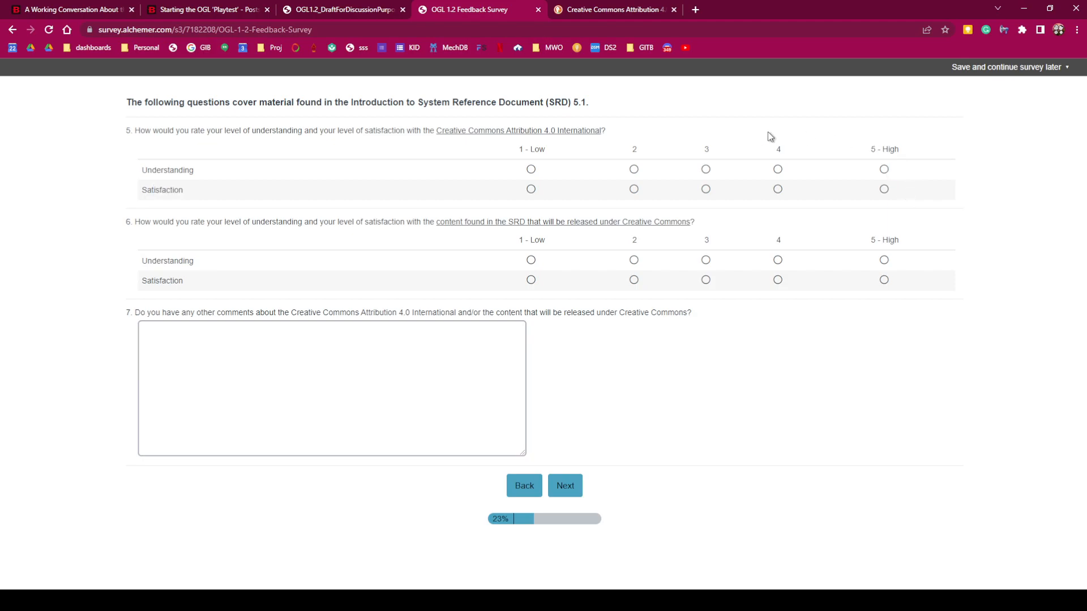
pyautogui.click(707, 193)
pyautogui.moveTo(215, 222); pyautogui.dragTo(357, 222)
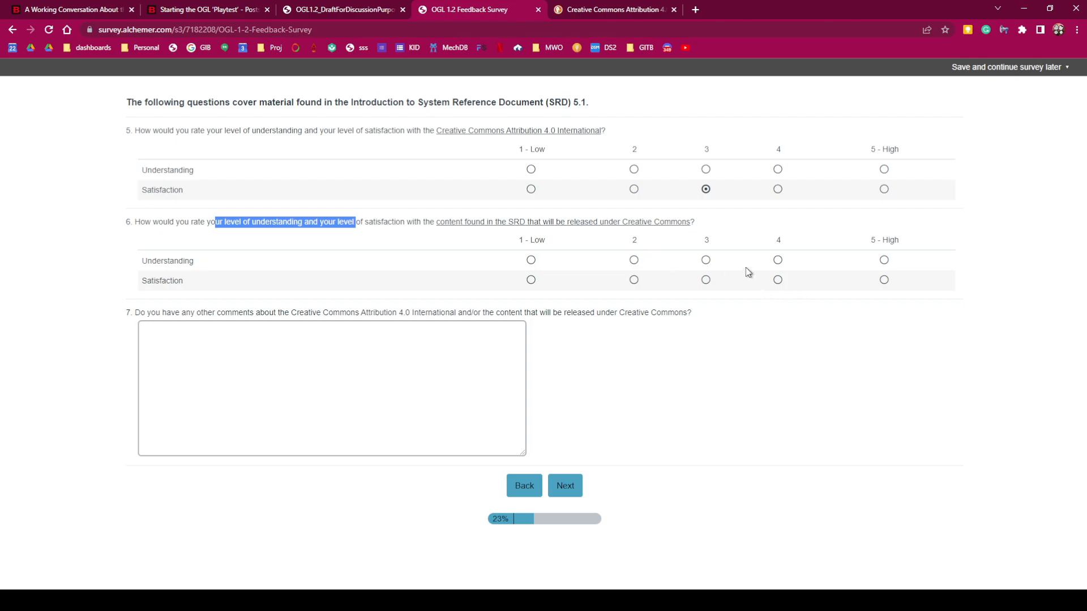
pyautogui.click(708, 170)
pyautogui.click(708, 262)
pyautogui.click(532, 190)
pyautogui.click(531, 281)
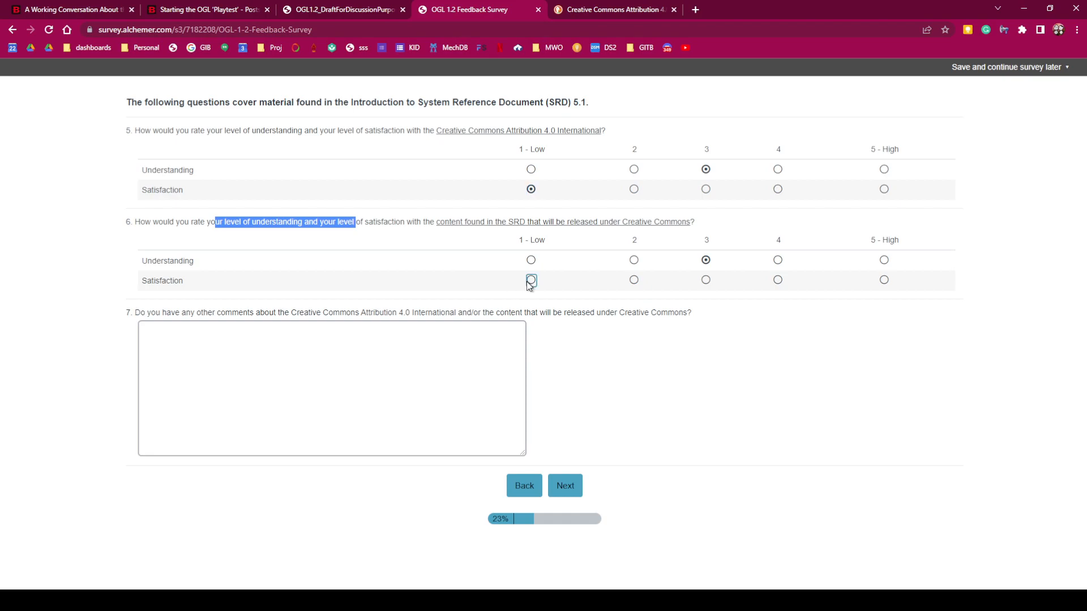
# - Start the question 7 comment with "The mechanics cannot be copyrighted, you have just made the expression of the mechanics in those pages Creative Commons"
pyautogui.click(400, 280)
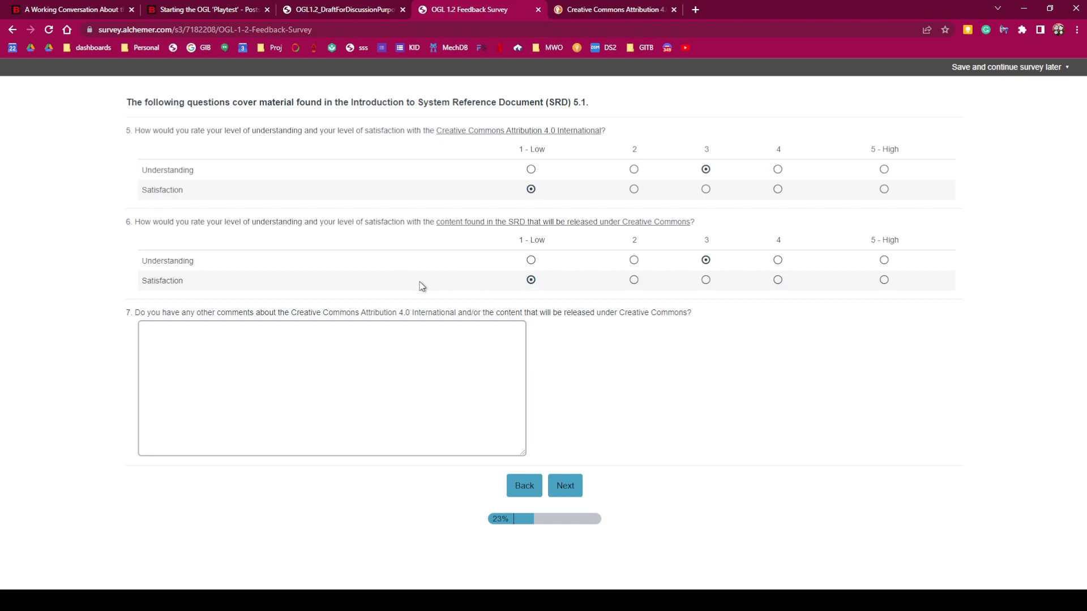
pyautogui.click(443, 361)
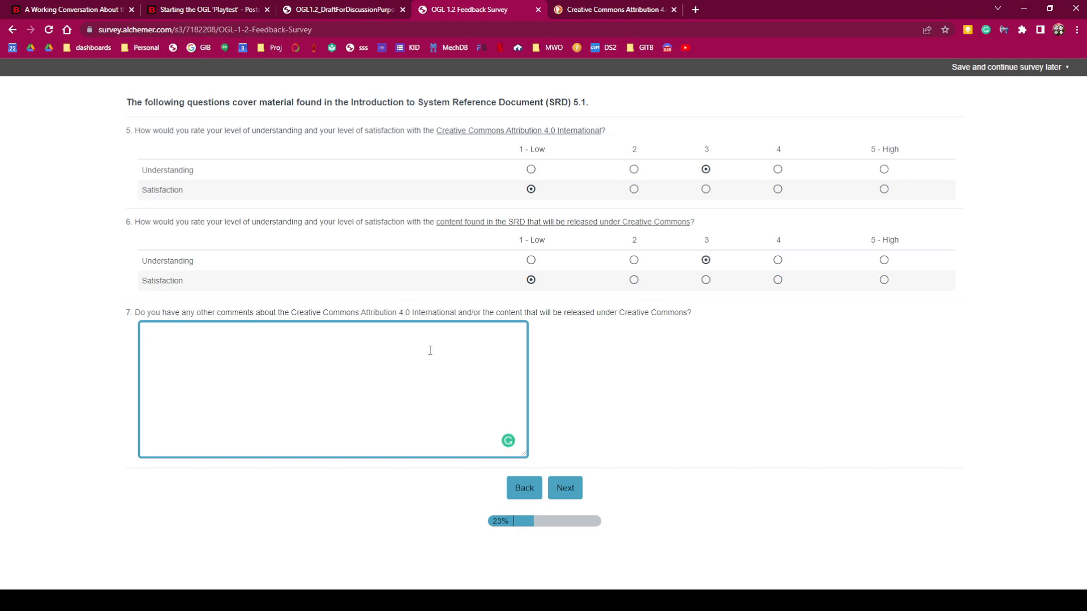
pyautogui.write('It doesnt address the')
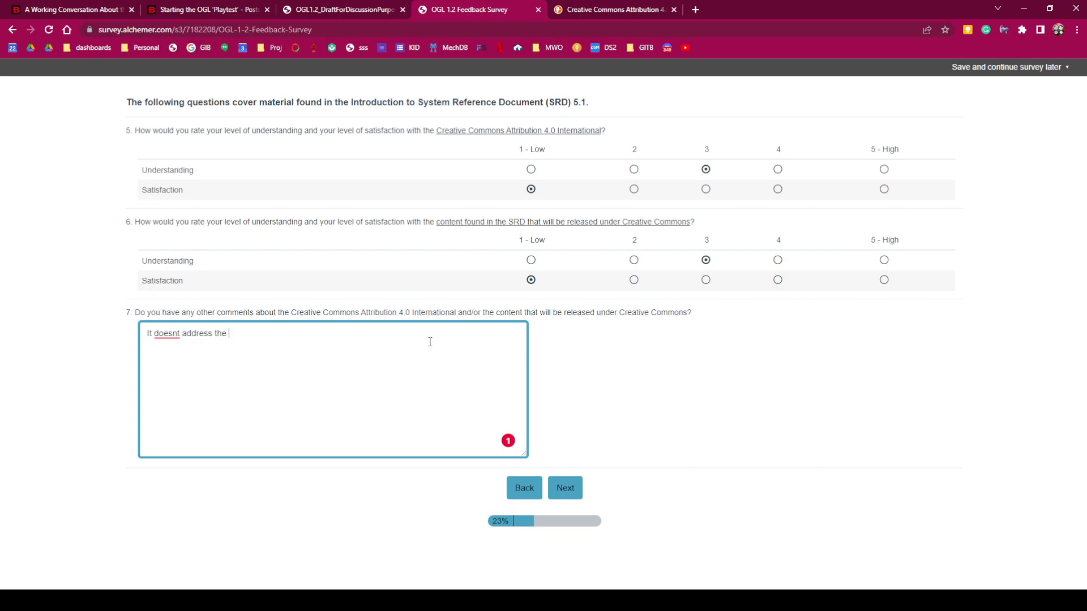
pyautogui.hotkey('ctrl', 'a')
pyautogui.write('T')
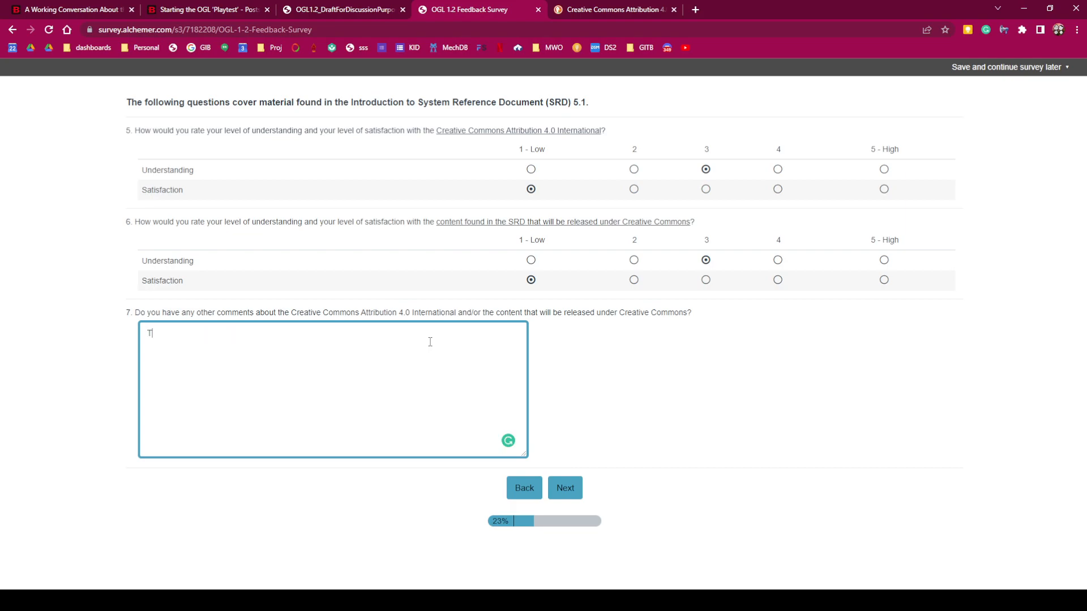
pyautogui.write('he mechanics cannot be copyrighted, you have jus')
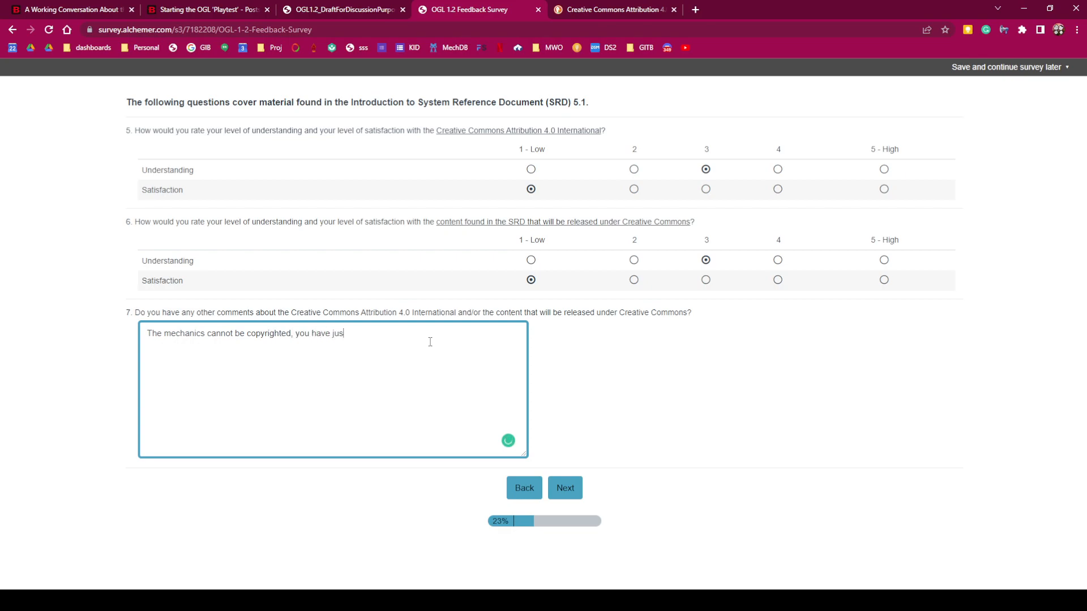
pyautogui.write('t made the expression of the mechanics in those pag')
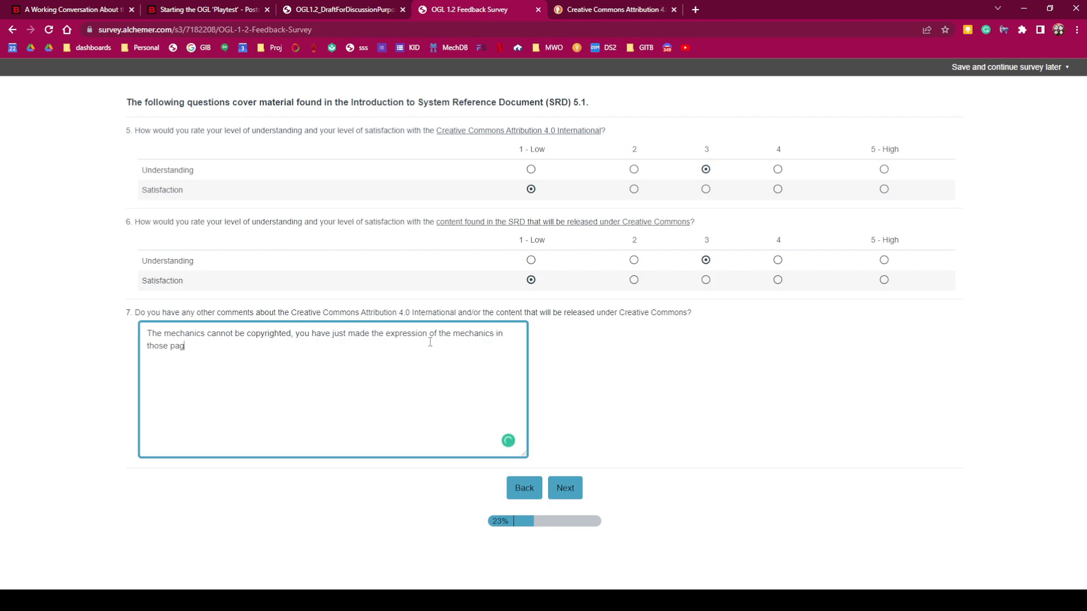
pyautogui.write('es Creative Commons - this does')
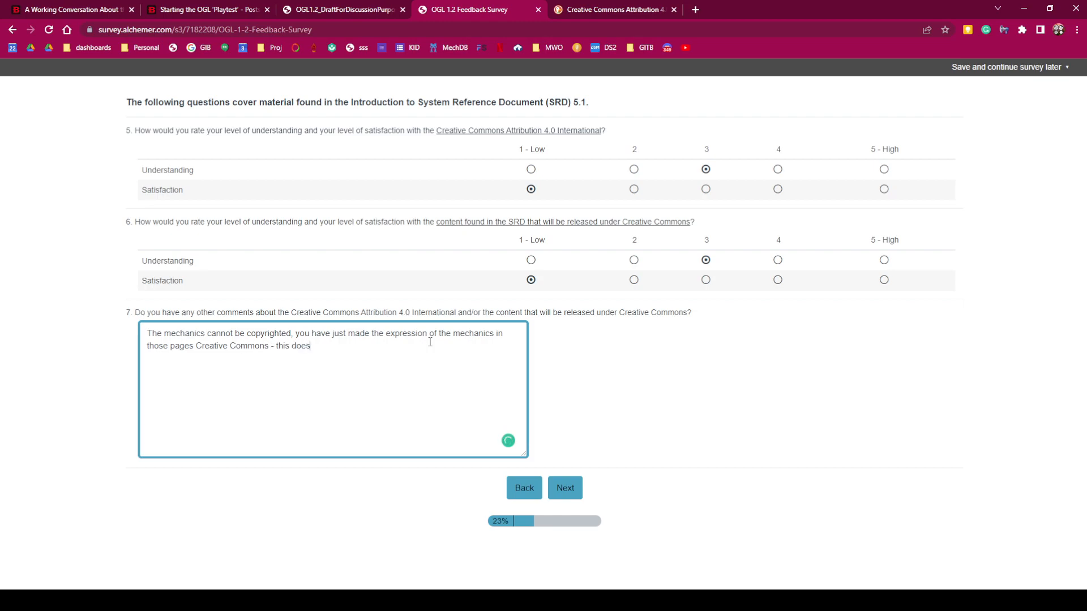
# - Extend the question 7 comment with "this doesn't guarantee that retro clones and other similar systems would be free from litigation. To my understanding."
pyautogui.write("n't guarantee that retro clones and other siilar")
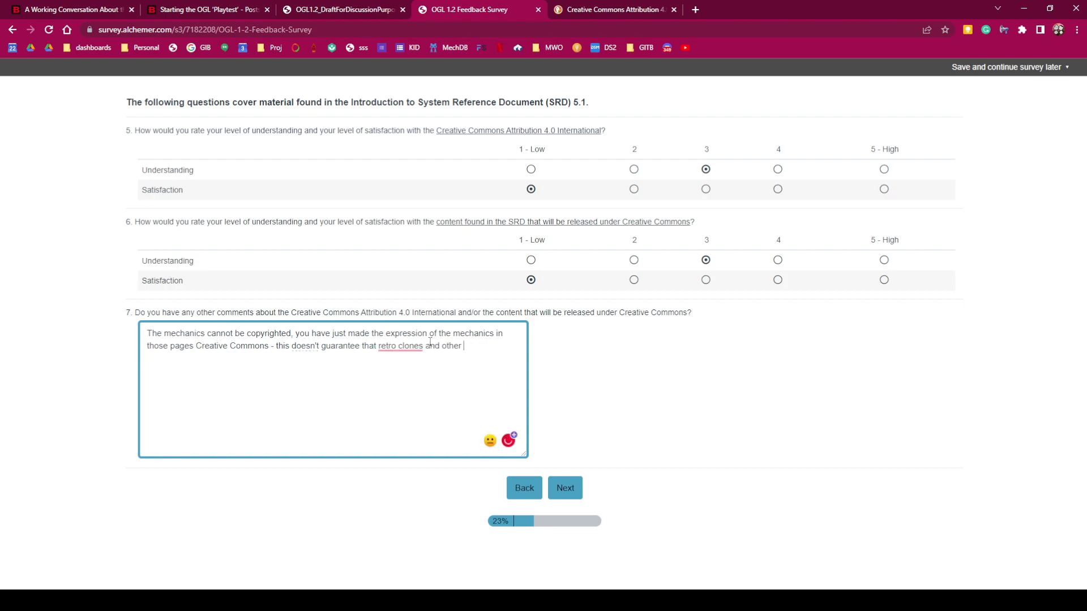
pyautogui.press('BackSpace')
pyautogui.press('BackSpace')
pyautogui.press('BackSpace')
pyautogui.press('BackSpace')
pyautogui.write('milar systems would be free')
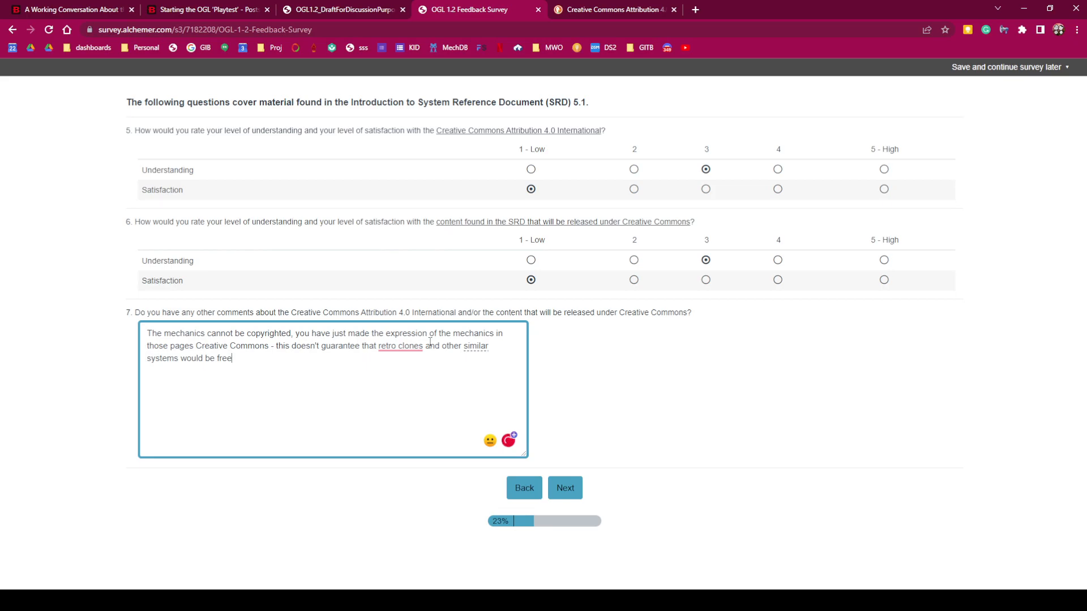
pyautogui.write(' from litigation.')
pyautogui.write('To my understanding ')
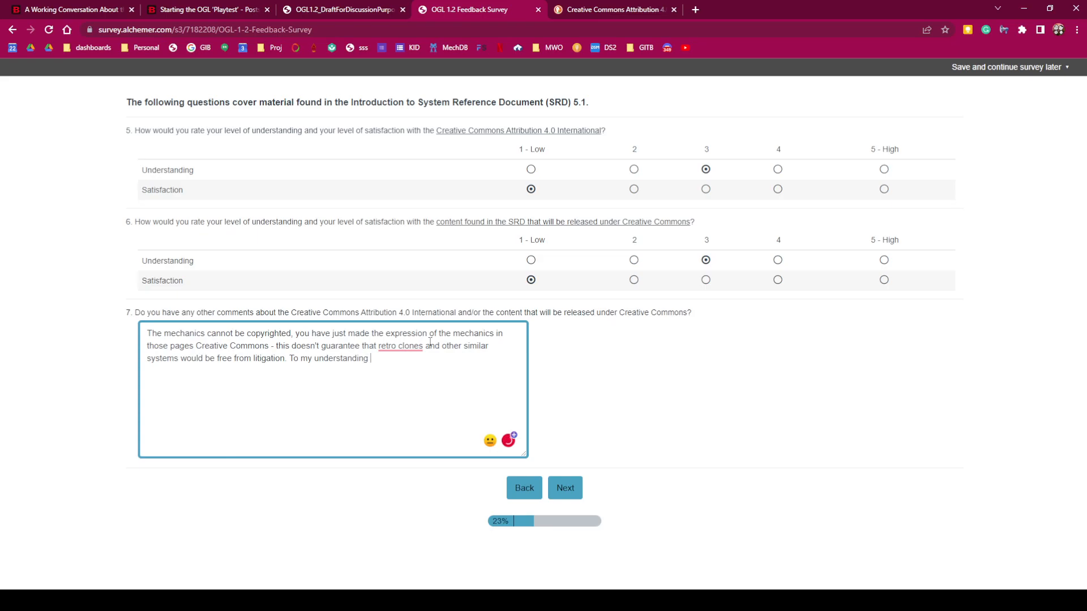
pyautogui.write('.')
# - Advance to the next survey page and rate question 8 as 5 - High for understanding and 1 - Low for satisfaction
pyautogui.click(575, 490)
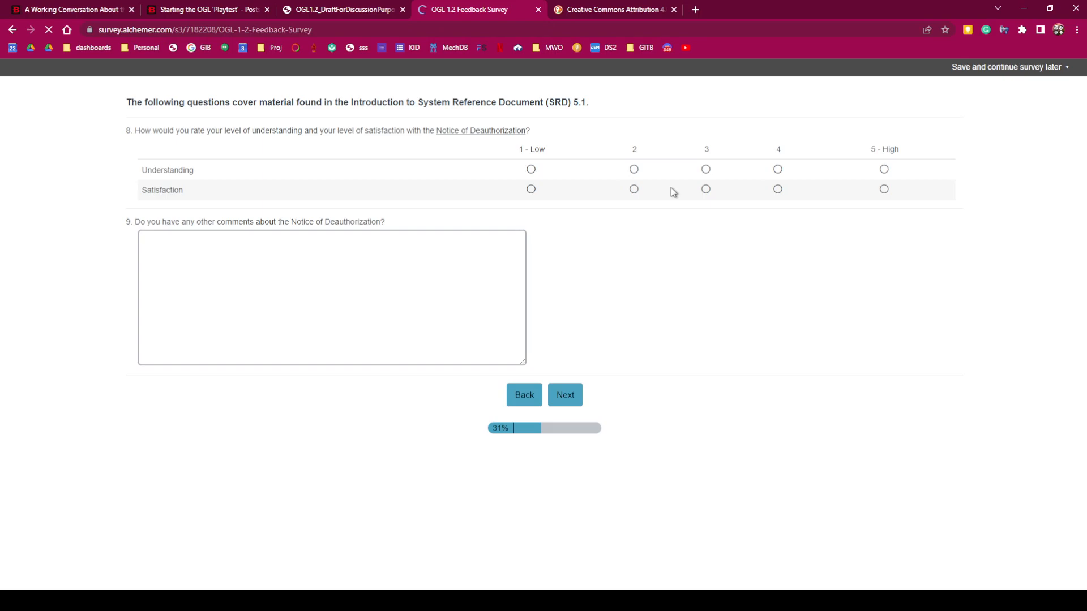
pyautogui.click(885, 170)
pyautogui.click(531, 189)
# - Start the question 9 comment with "Again arbitrary morality clauses has been a civil rights and open movement red flag -"
pyautogui.click(469, 282)
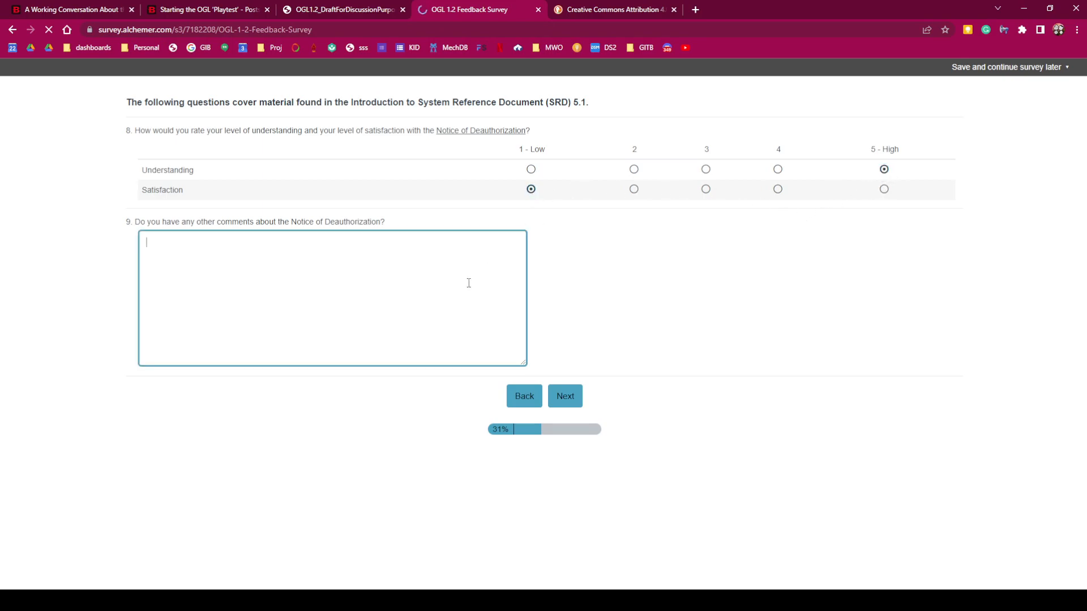
pyautogui.write('Again ar')
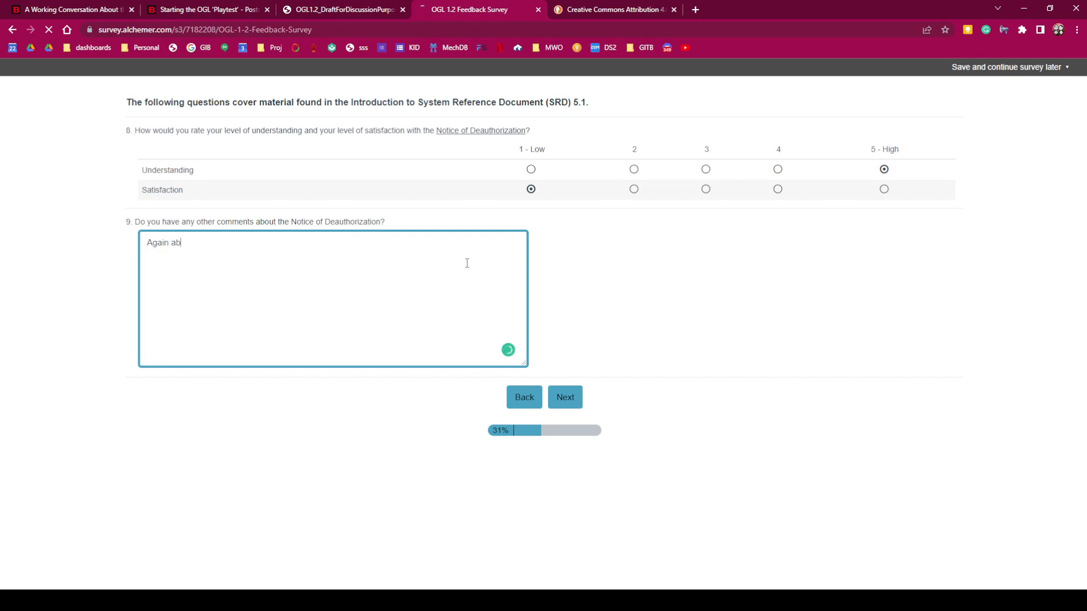
pyautogui.write('bitra')
pyautogui.press('BackSpace')
pyautogui.press('BackSpace')
pyautogui.press('BackSpace')
pyautogui.press('BackSpace')
pyautogui.write('bitrary morality clauses has ')
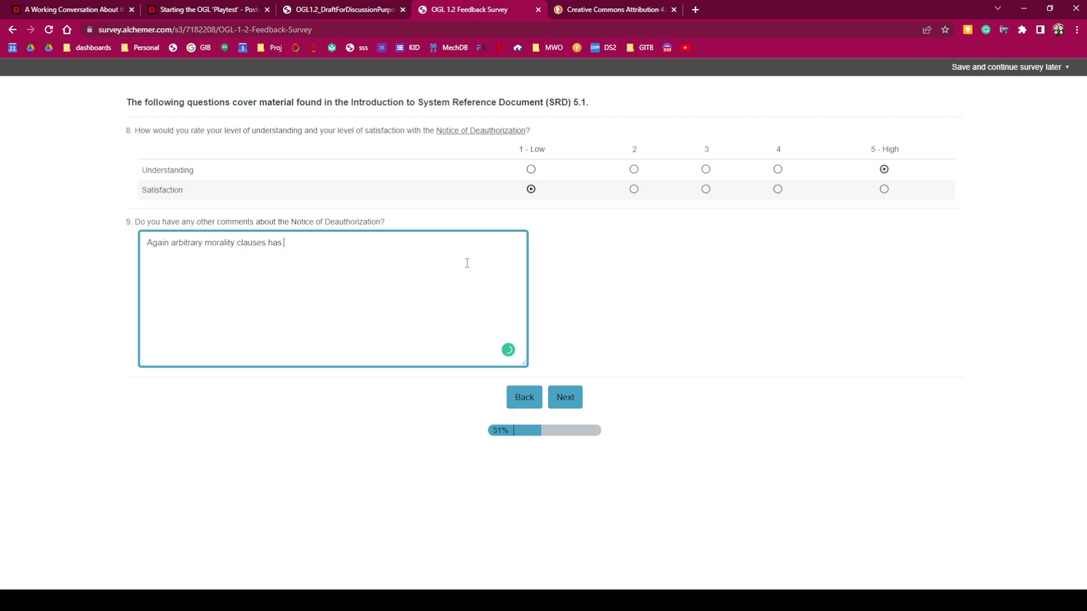
pyautogui.write('been a civil rights and open movement')
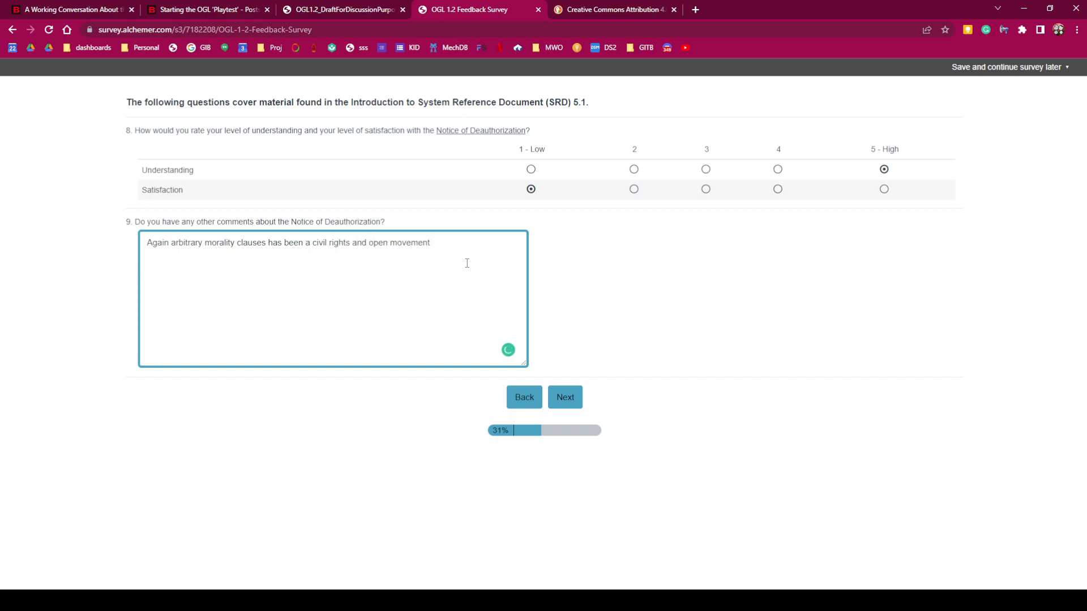
pyautogui.write(' red flag -')
# - Insert "and security" after "morality" in the question 9 comment
pyautogui.press('Left')
pyautogui.press('Left')
pyautogui.press('Left')
pyautogui.press('Left')
pyautogui.press('Left')
pyautogui.press('Left')
pyautogui.press('Left')
pyautogui.press('Left')
pyautogui.press('Left')
pyautogui.press('Left')
pyautogui.press('Left')
pyautogui.press('Left')
pyautogui.press('Left')
pyautogui.press('Left')
pyautogui.press('Left')
pyautogui.press('Left')
pyautogui.press('Left')
pyautogui.press('Left')
pyautogui.press('Left')
pyautogui.press('Left')
pyautogui.press('Left')
pyautogui.press('Left')
pyautogui.press('Left')
pyautogui.press('Left')
pyautogui.press('Left')
pyautogui.press('Left')
pyautogui.press('Left')
pyautogui.press('Left')
pyautogui.press('Left')
pyautogui.press('Left')
pyautogui.press('Left')
pyautogui.press('Left')
pyautogui.press('Left')
pyautogui.press('Right')
pyautogui.write('and security')
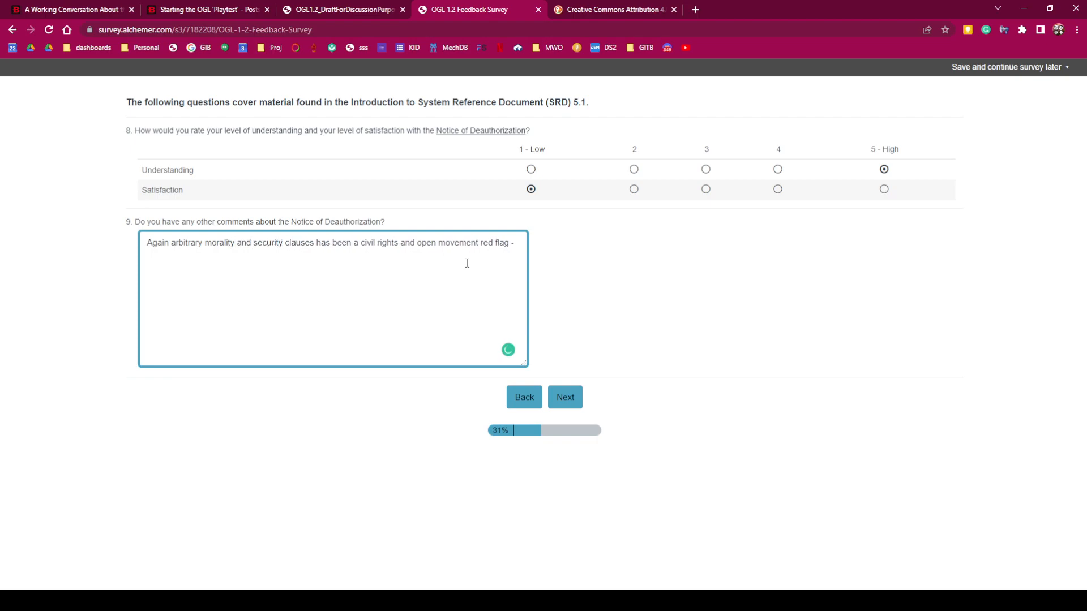
# - Add "you need testable criteria." to the end of the question 9 comment, accepting the grammar correction that removes "a"
pyautogui.write('you need a testab')
pyautogui.write('le ')
pyautogui.write('criteria ')
pyautogui.write(' if not t')
pyautogui.press('BackSpace')
pyautogui.press('BackSpace')
pyautogui.press('BackSpace')
pyautogui.press('BackSpace')
pyautogui.press('BackSpace')
pyautogui.press('BackSpace')
pyautogui.press('BackSpace')
pyautogui.press('BackSpace')
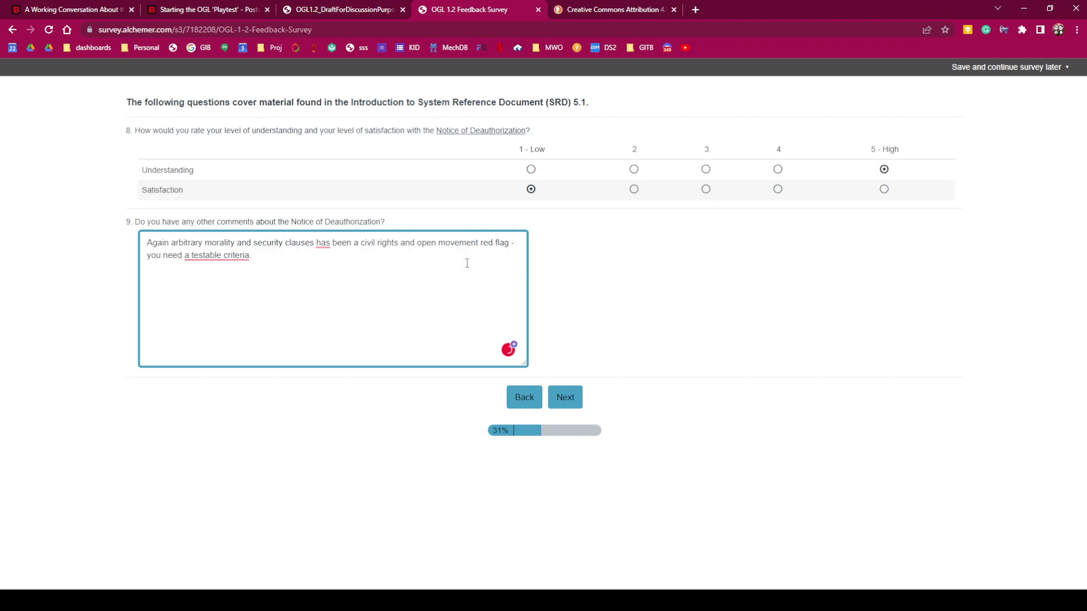
pyautogui.moveTo(218, 255)
pyautogui.click(223, 287)
pyautogui.write('. Also wha')
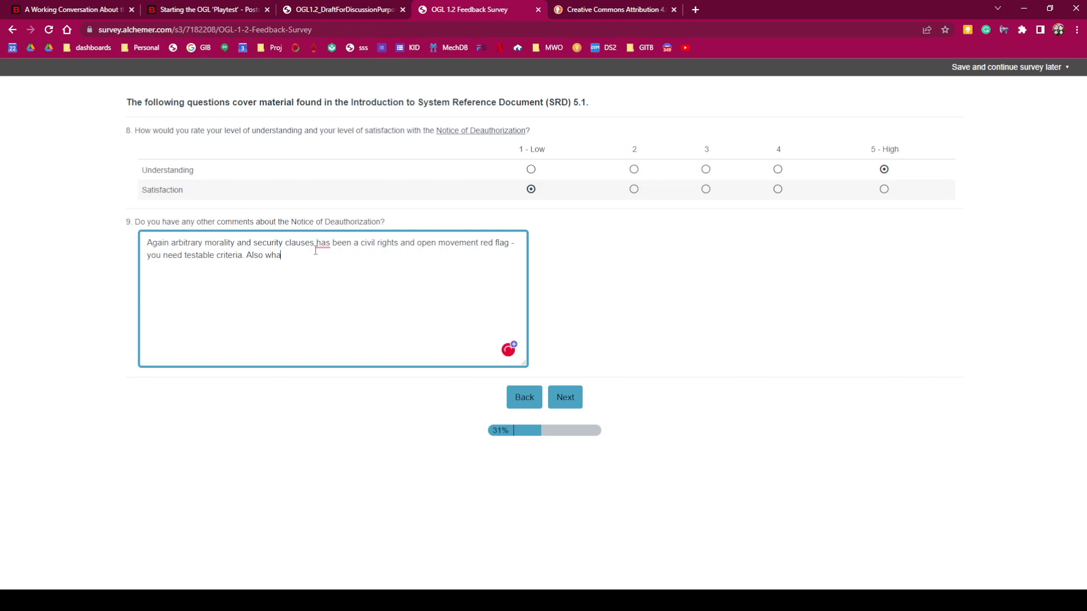
pyautogui.press('BackSpace')
pyautogui.press('BackSpace')
pyautogui.press('BackSpace')
pyautogui.press('BackSpace')
pyautogui.press('BackSpace')
pyautogui.press('BackSpace')
pyautogui.press('BackSpace')
pyautogui.press('BackSpace')
pyautogui.press('BackSpace')
# - Continue the question 9 comment with "Why not just give the License to the Free"
pyautogui.write('Why not just make the')
pyautogui.press('BackSpace')
pyautogui.press('BackSpace')
pyautogui.press('BackSpace')
pyautogui.press('BackSpace')
pyautogui.press('BackSpace')
pyautogui.press('BackSpace')
pyautogui.press('BackSpace')
pyautogui.press('BackSpace')
pyautogui.write('give')
pyautogui.write('icense to the Free')
pyautogui.press('BackSpace')
pyautogui.press('BackSpace')
pyautogui.write('reed')
pyautogui.press('BackSpace')
# - Search the web for "FEE freedom foundation" in a new browser tab
pyautogui.hotkey('ctrl', 't')
pyautogui.write('FEE f')
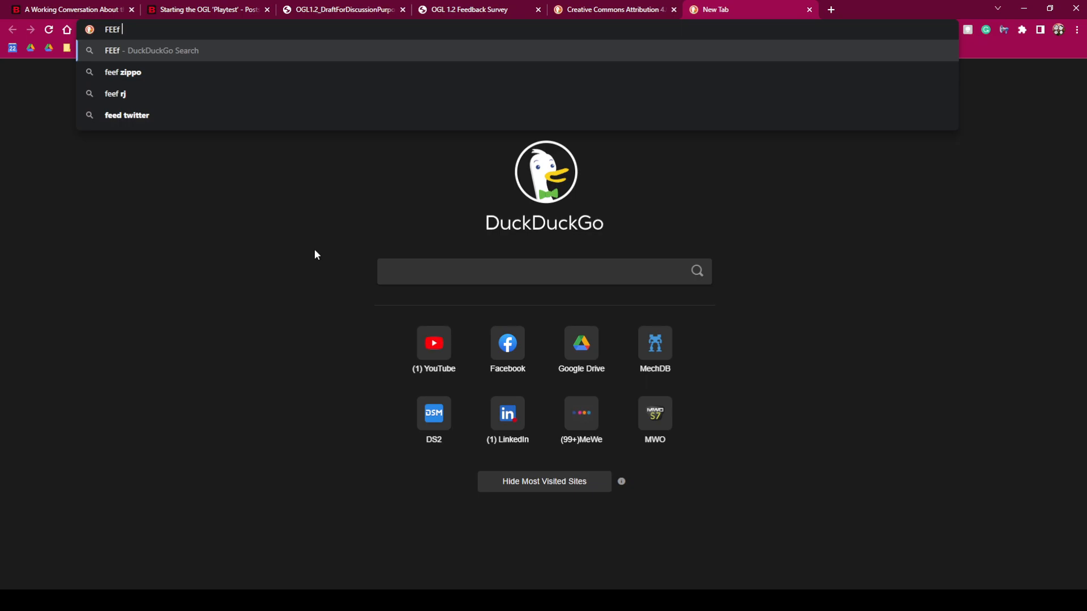
pyautogui.write('reedom ')
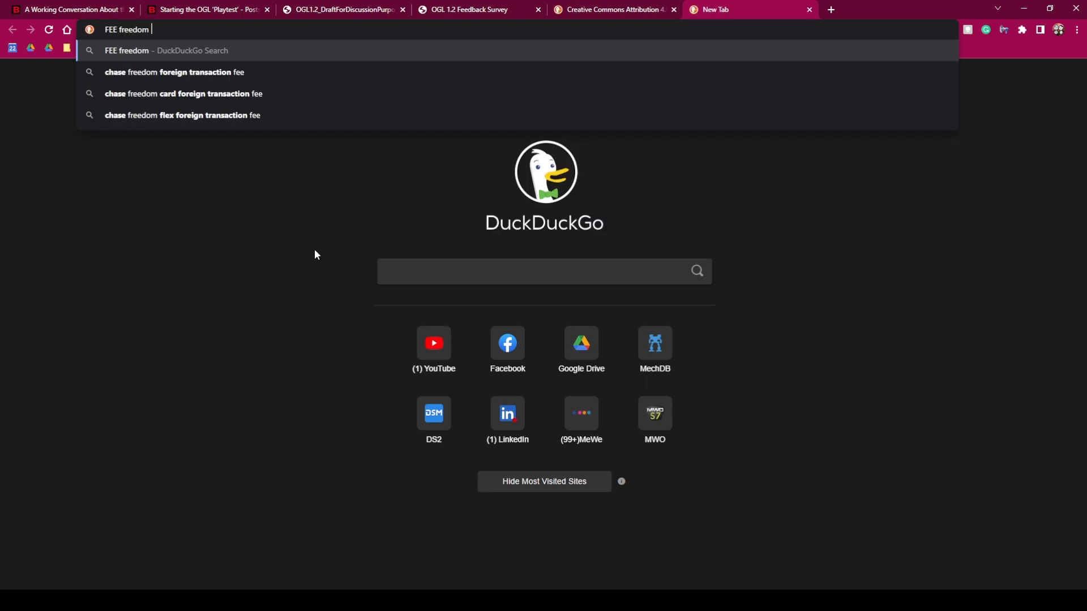
pyautogui.write('foun')
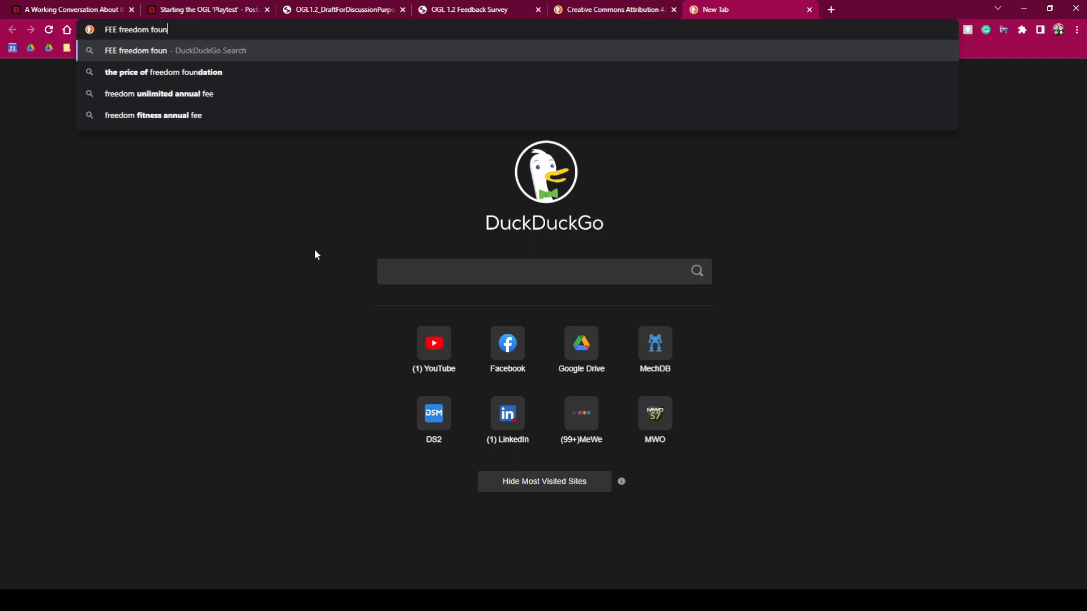
pyautogui.write('dation')
pyautogui.press('Return')
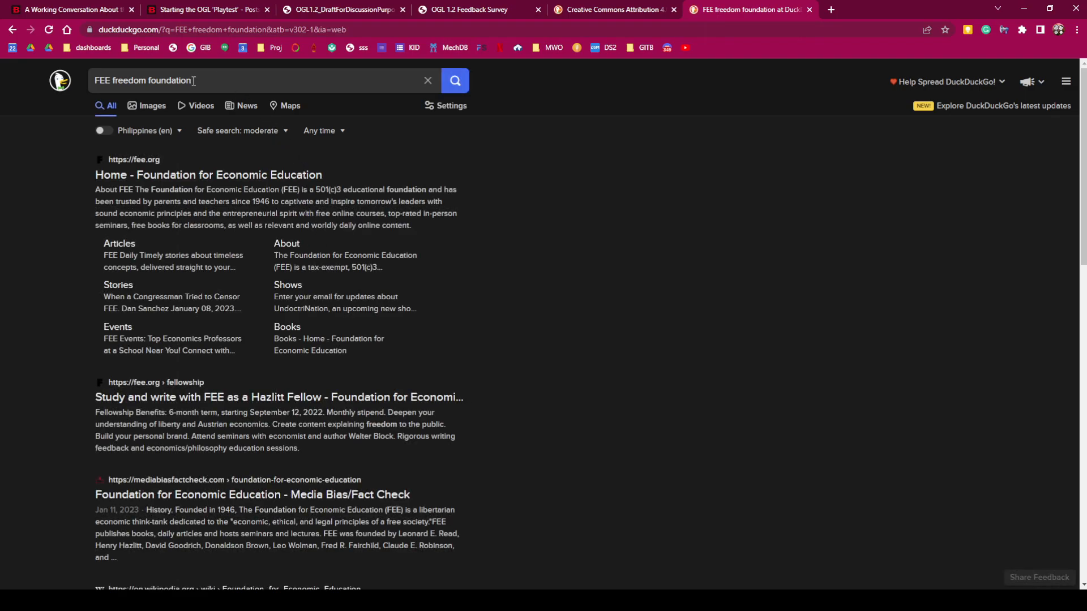
# - Change the web search to "electronic frontier foundation"
pyautogui.click(146, 83)
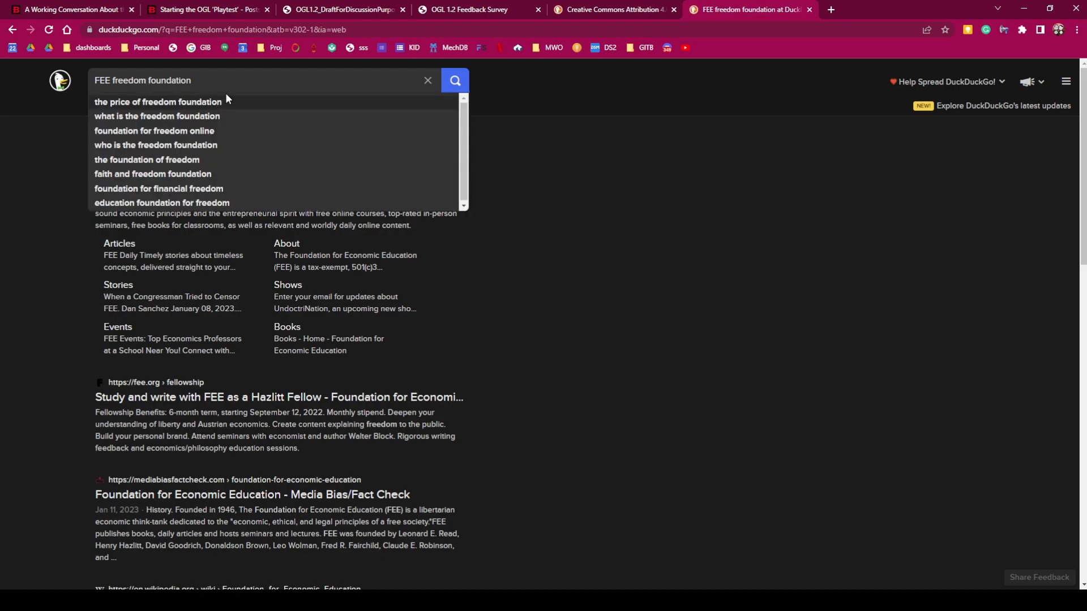
pyautogui.moveTo(237, 93); pyautogui.dragTo(67, 69)
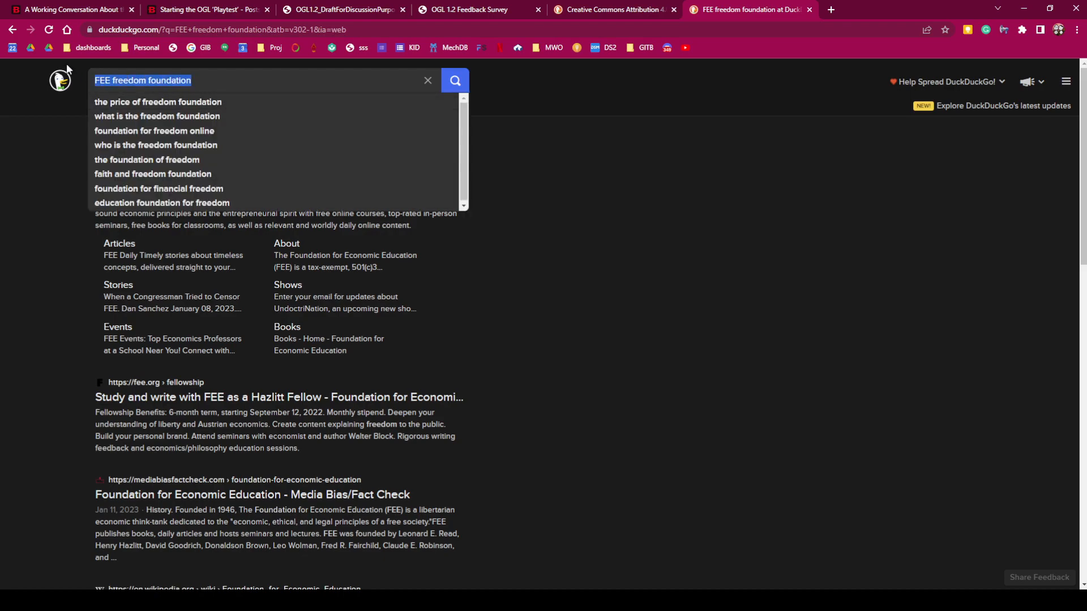
pyautogui.write('EEF foundation')
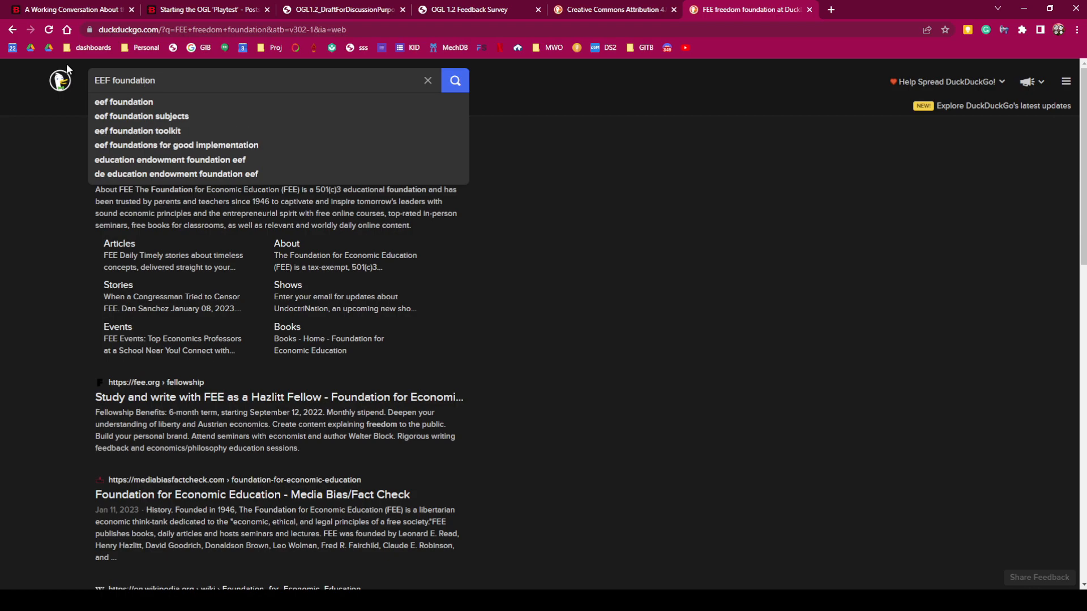
pyautogui.hotkey('ctrl', 'a')
pyautogui.write('Electronic frontier')
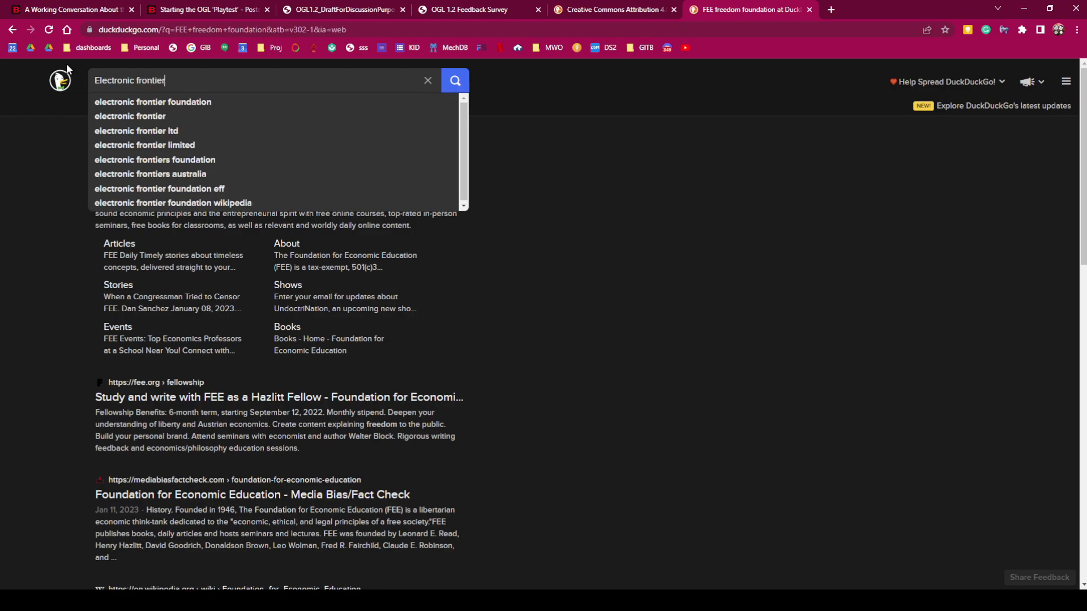
pyautogui.press('Return')
pyautogui.press('Down')
pyautogui.press('Down')
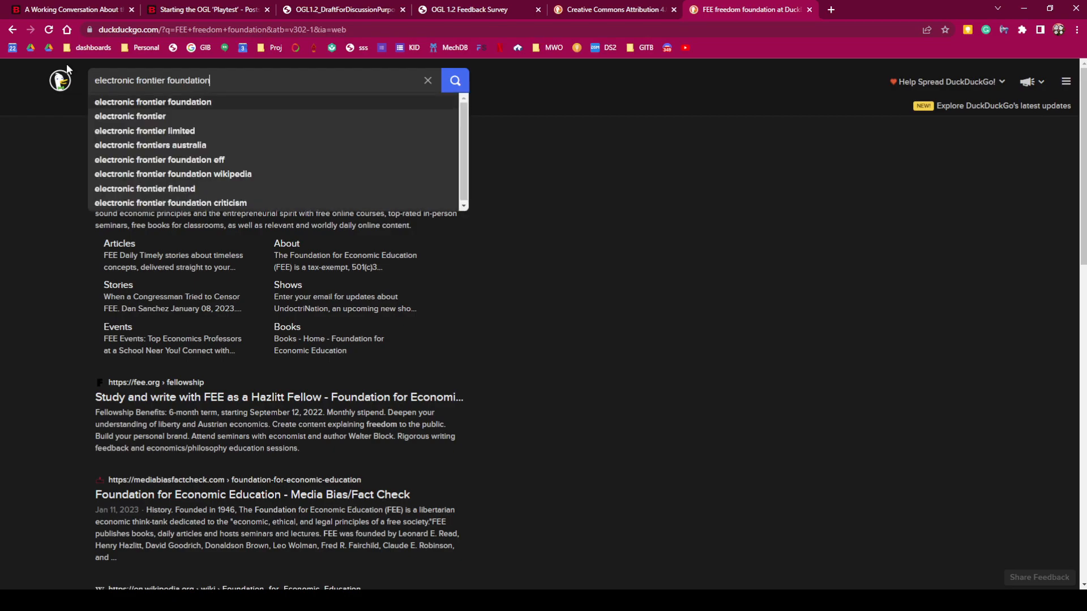
pyautogui.press('Return')
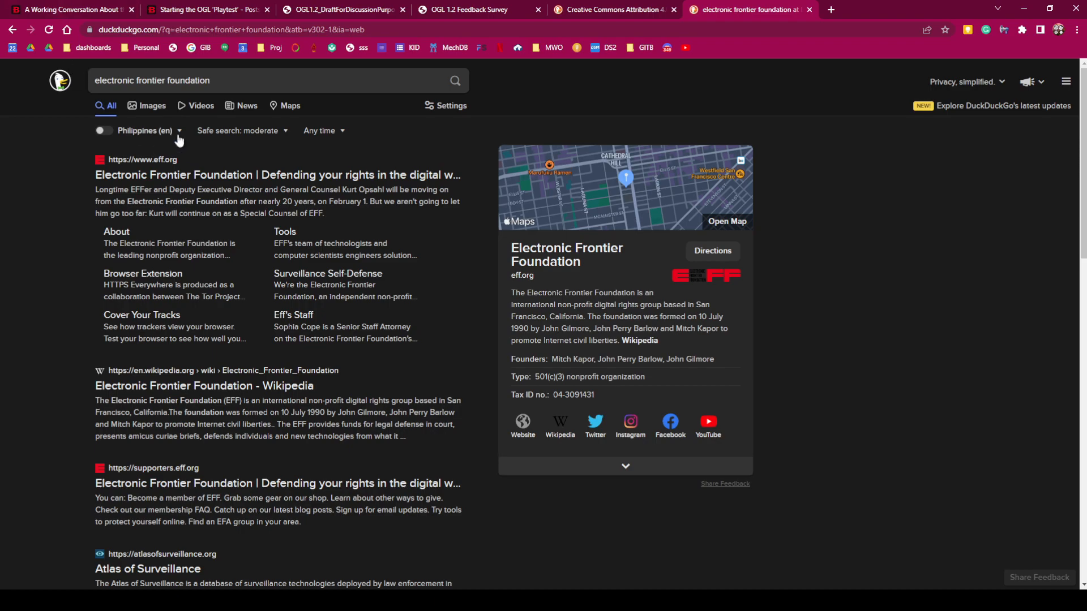
pyautogui.moveTo(180, 160); pyautogui.dragTo(97, 160)
pyautogui.hotkey('ctrl', 'c')
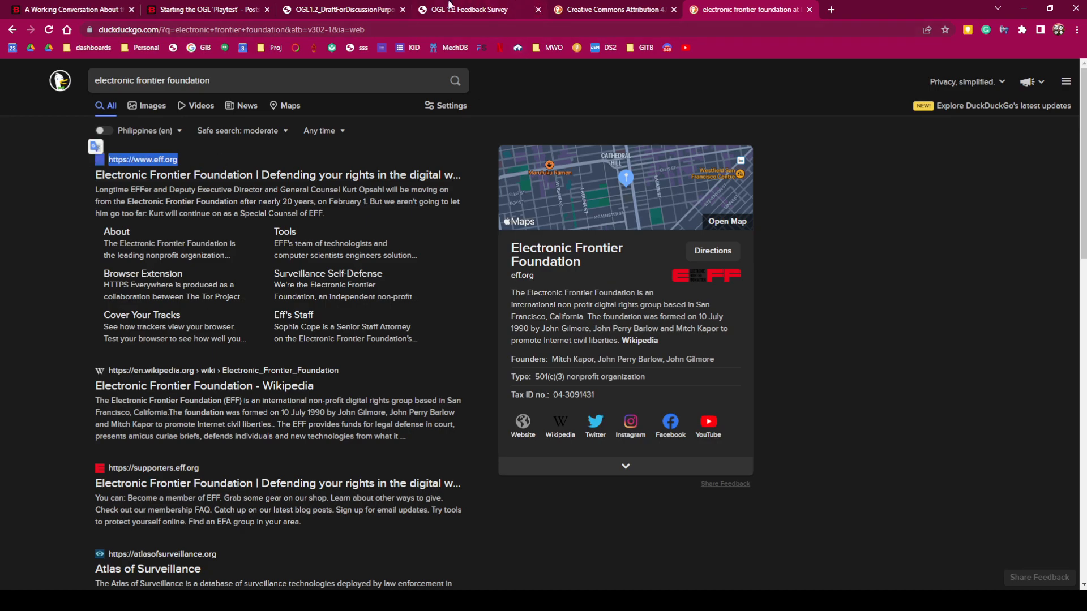
pyautogui.click(321, 15)
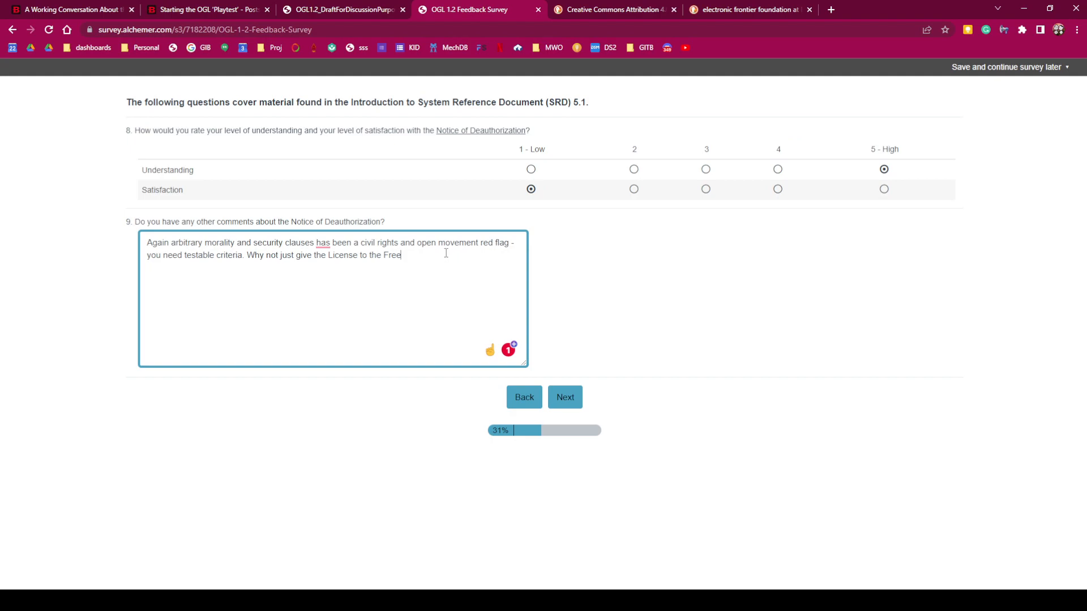
pyautogui.hotkey('ctrl', 'shift', 'Left')
pyautogui.hotkey('ctrl', 'shift', 'Left')
pyautogui.hotkey('ctrl', 'shift', 'Left')
pyautogui.press('BackSpace')
pyautogui.hotkey('ctrl', 'v')
# - Insert "the EFF that way the liabilities are not yours" before the eff.org address in the question 9 comment
pyautogui.write('the EFF ')
pyautogui.write('that way the ')
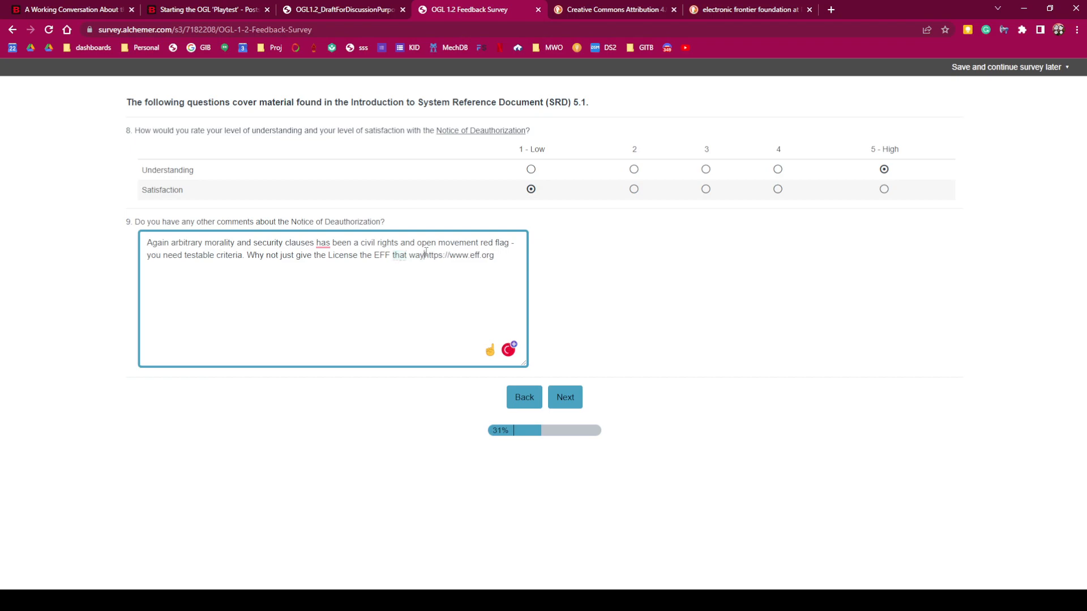
pyautogui.write('liabilities and th')
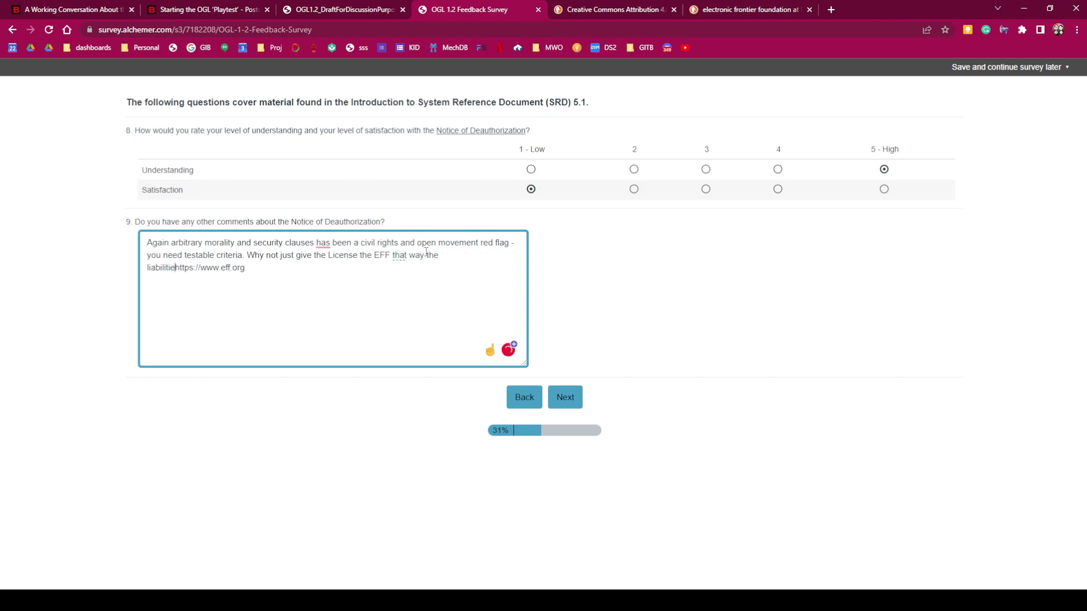
pyautogui.press('BackSpace')
pyautogui.press('BackSpace')
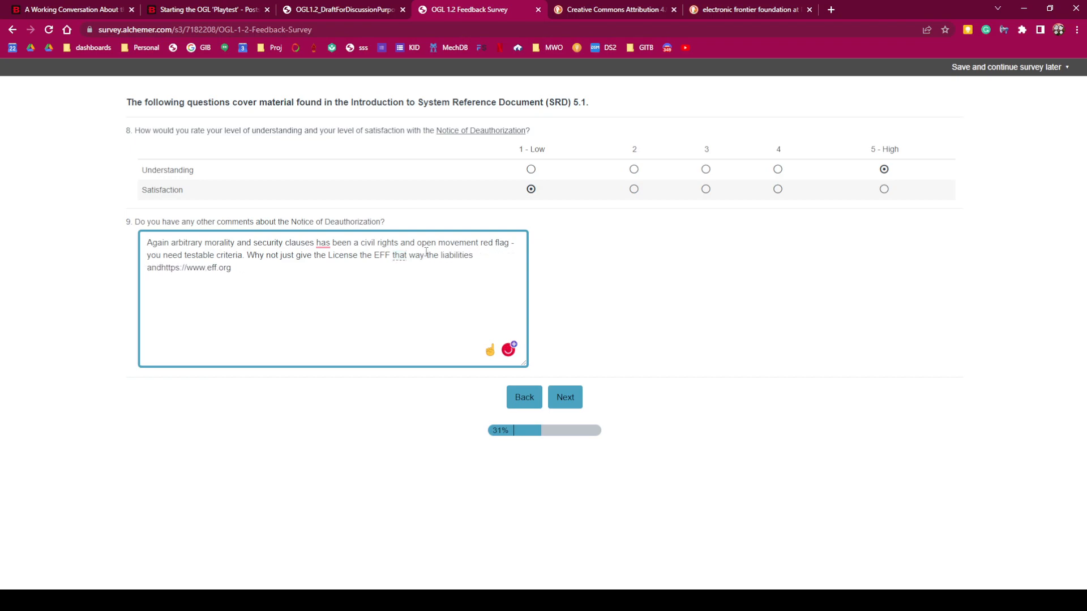
pyautogui.press('BackSpace')
pyautogui.press('BackSpace')
pyautogui.press('BackSpace')
pyautogui.write('are not yo')
pyautogui.write('urs ')
# - Append "there are probably a dozen ways to achieve this without de-authorization - all of these can be discussed in" to the question 9 comment
pyautogui.write(' there are proba')
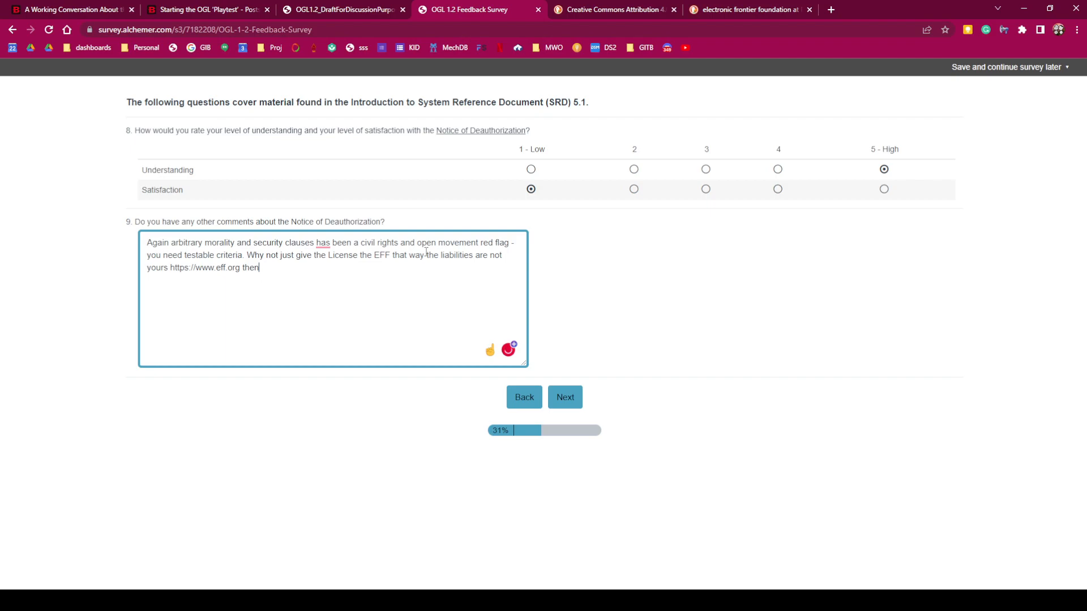
pyautogui.write('bly a dozen ways to')
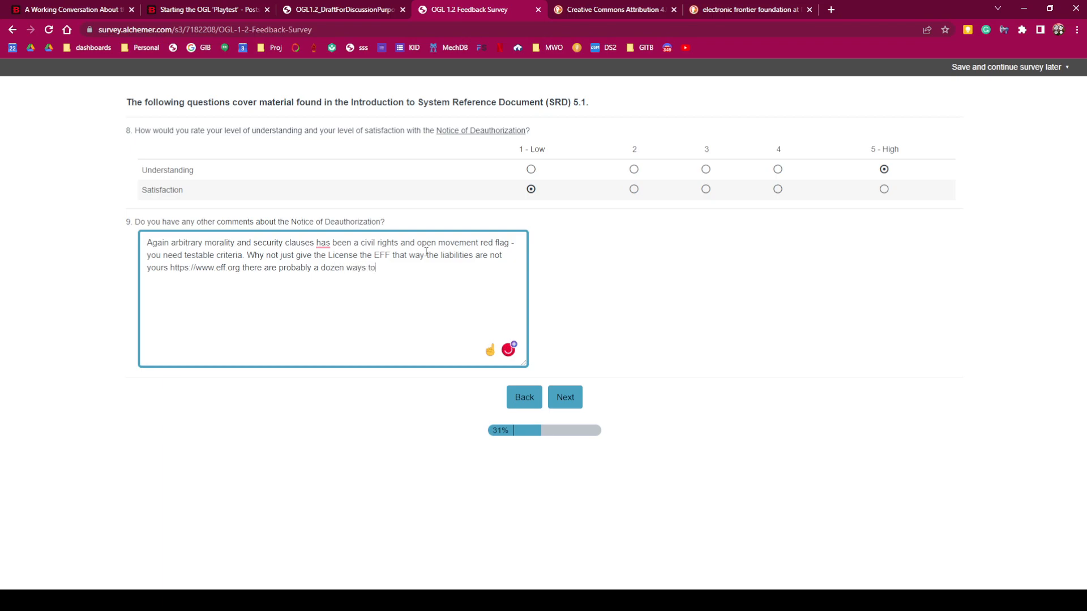
pyautogui.write(' achieve this with')
pyautogui.write('out deauth')
pyautogui.write('orization')
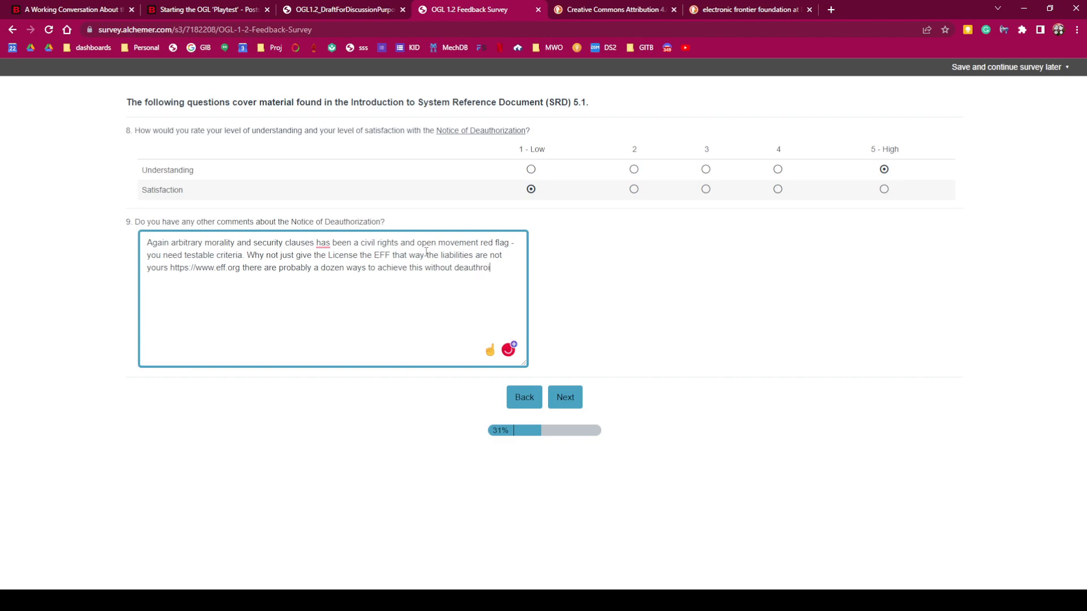
pyautogui.press('BackSpace')
pyautogui.press('BackSpace')
pyautogui.press('BackSpace')
pyautogui.press('BackSpace')
pyautogui.press('BackSpace')
pyautogui.press('BackSpace')
pyautogui.press('BackSpace')
pyautogui.press('BackSpace')
pyautogui.press('BackSpace')
pyautogui.press('BackSpace')
pyautogui.press('BackSpace')
pyautogui.press('BackSpace')
pyautogui.press('BackSpace')
pyautogui.press('BackSpace')
pyautogui.press('BackSpace')
pyautogui.press('BackSpace')
pyautogui.write('de-authorization - all of these can be discussed in')
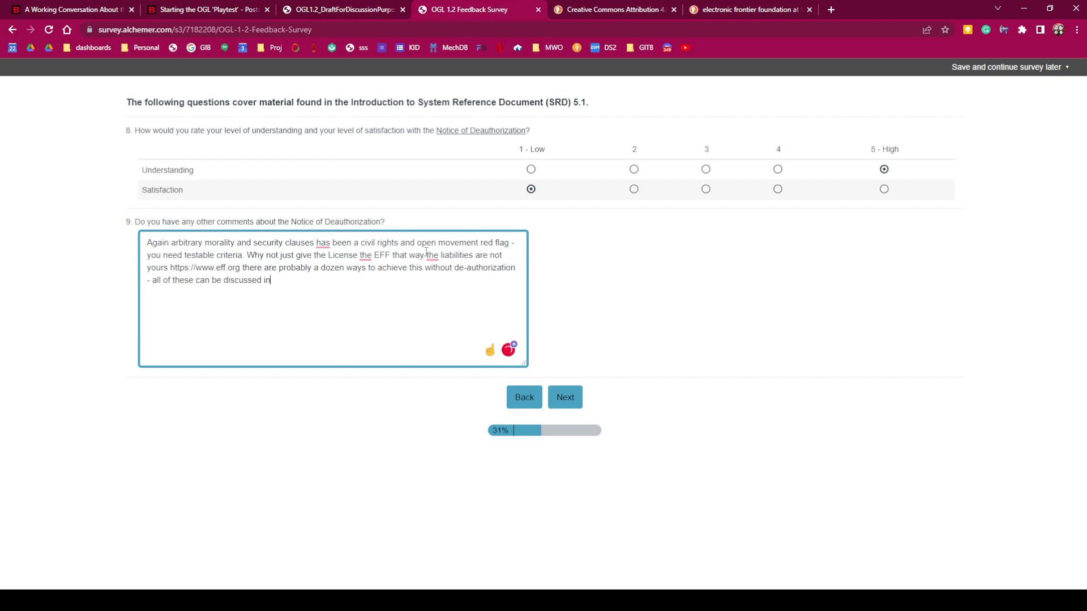
# - Complete the question 9 sentence with "Open Dialogue as Youtubers comment and take the time to explain to its stakeholders."
pyautogui.write(' Open Dialogue as Youtubers comment and ')
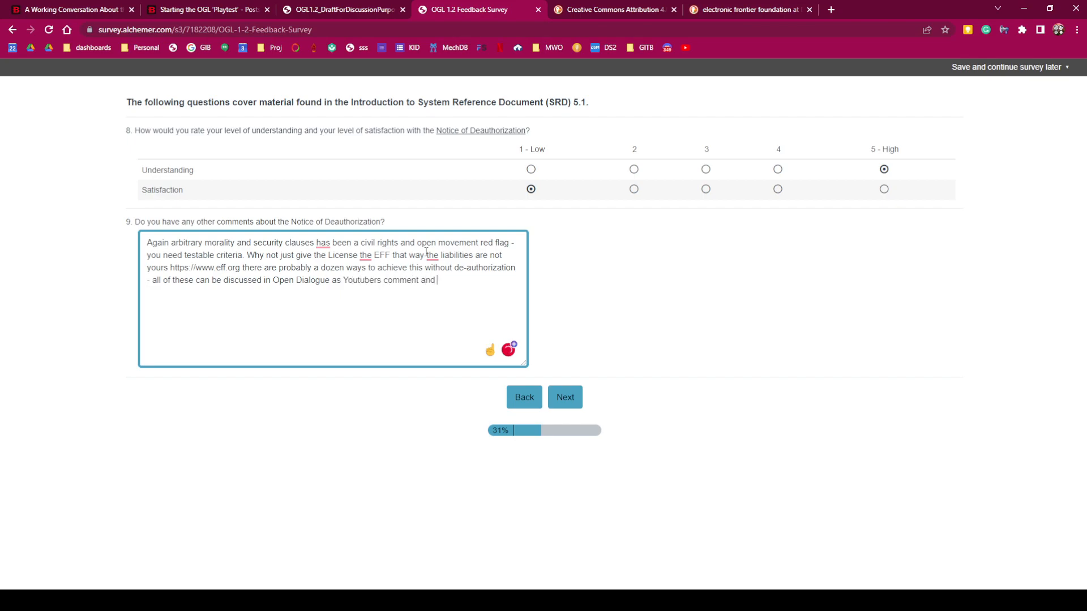
pyautogui.write('take the time to epx')
pyautogui.write('xplain ')
pyautogui.write('to')
pyautogui.write(' its stakehol')
pyautogui.write('ders.')
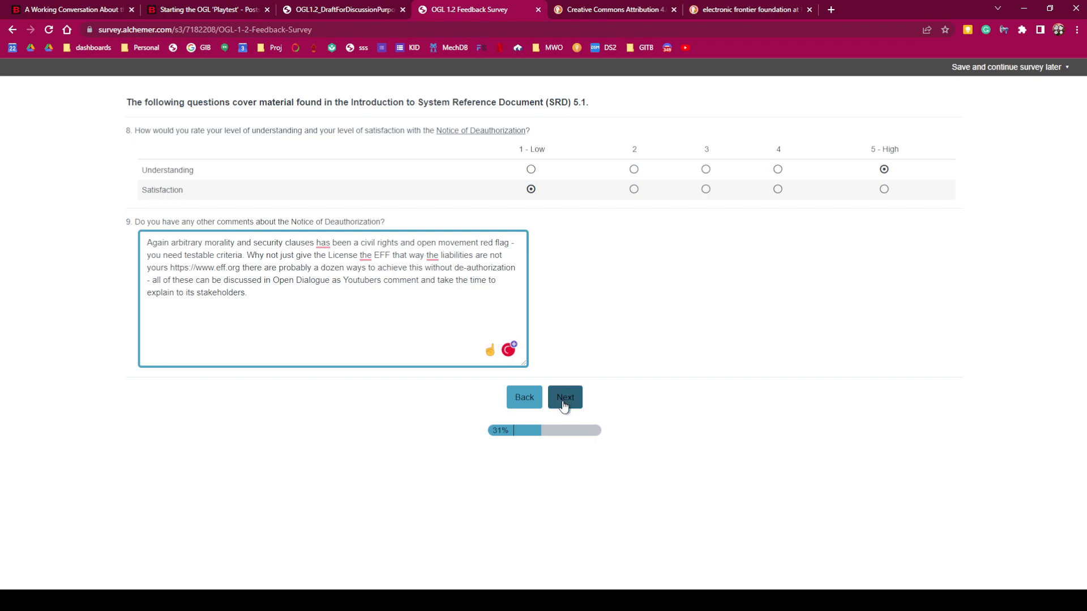
# - Add a separate closing paragraph "This doesn't not signal Credibility." to the question 9 comment and advance to the survey's following page
pyautogui.press('Return')
pyautogui.press('Return')
pyautogui.write("This doesn't not signal Credibility.")
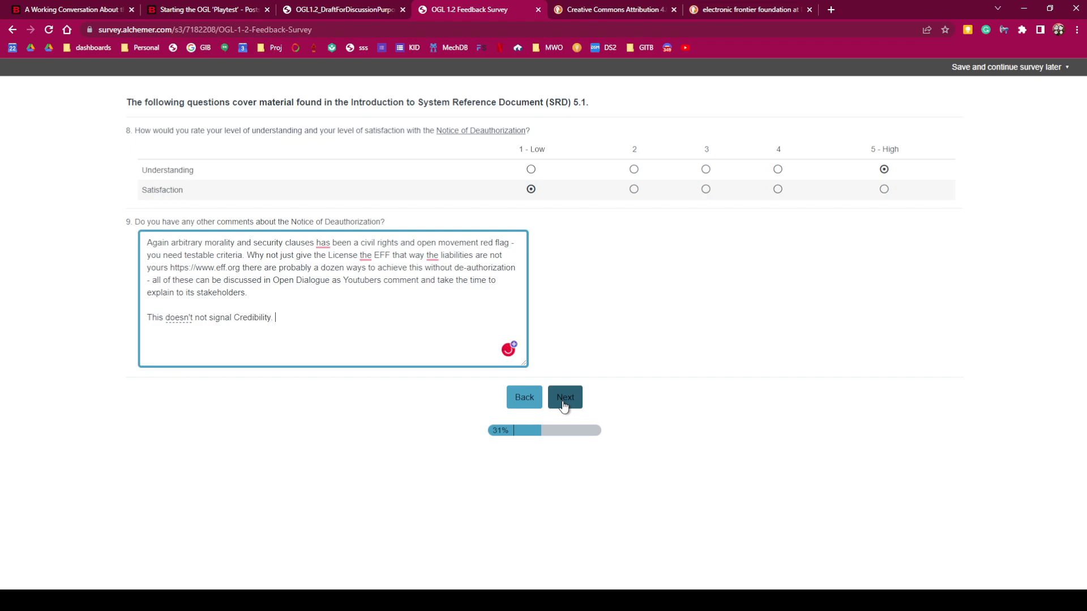
pyautogui.click(563, 404)
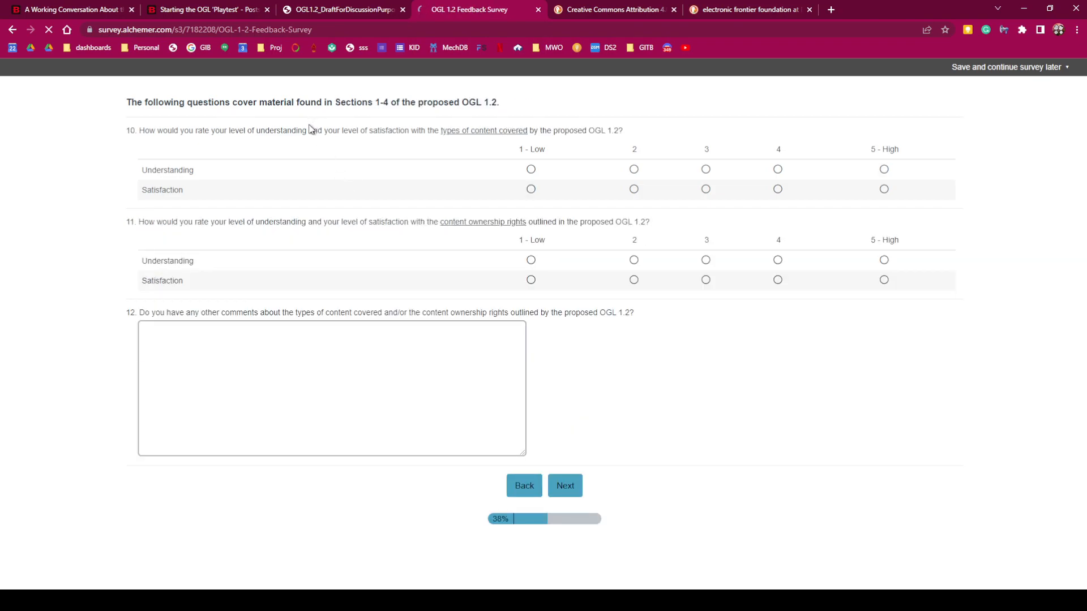
# - Find the OGL 1.2 draft PDF among the open tabs and search it for "section 1-"
pyautogui.moveTo(323, 130); pyautogui.dragTo(402, 131)
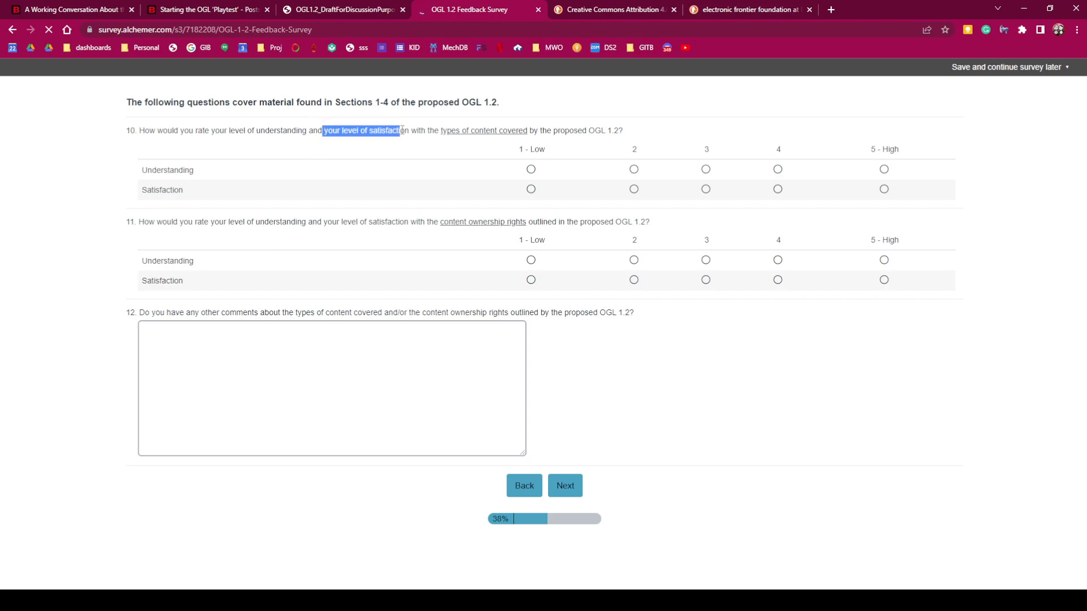
pyautogui.click(232, 9)
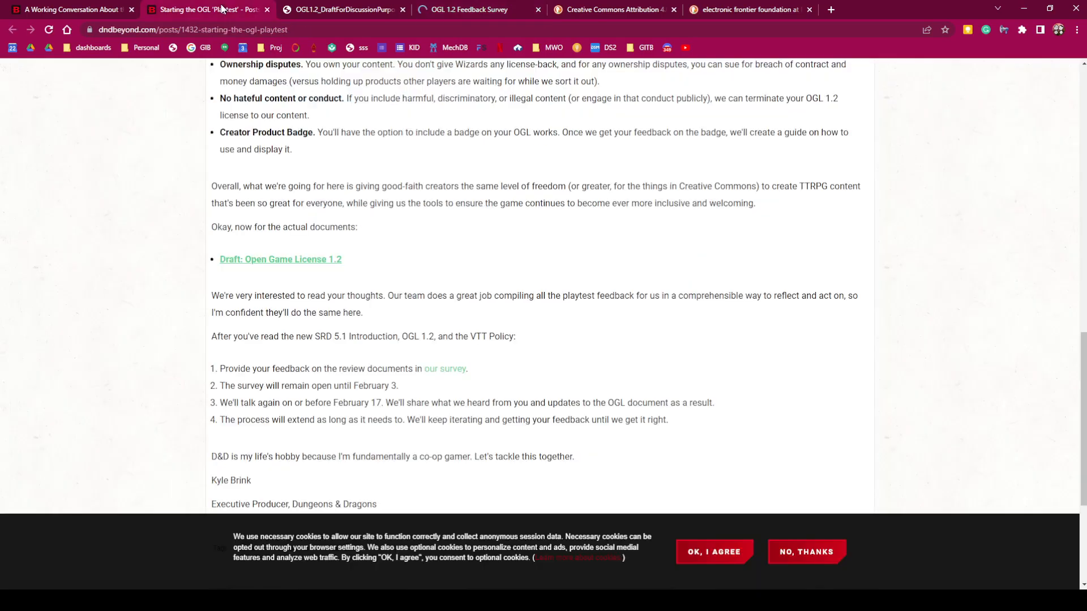
pyautogui.click(94, 11)
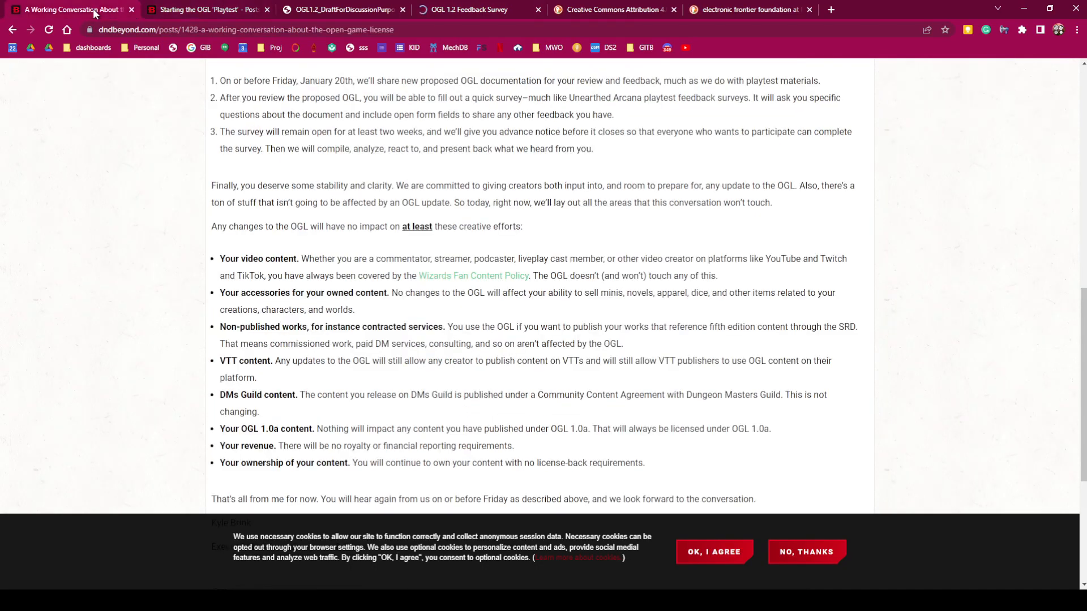
pyautogui.click(316, 10)
pyautogui.scroll(8, 374, 349)
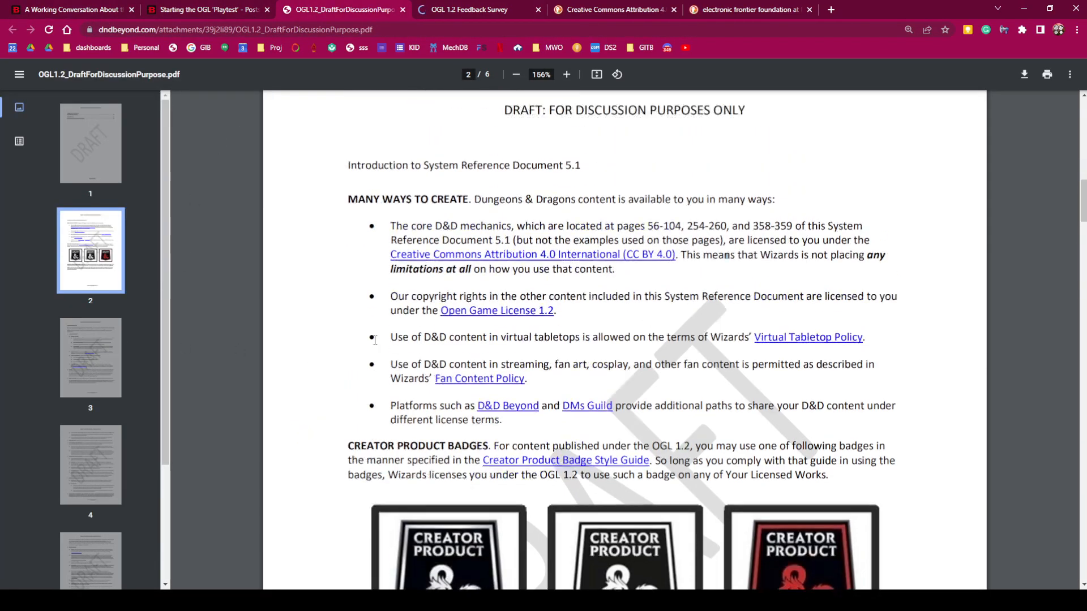
pyautogui.scroll(10, 374, 349)
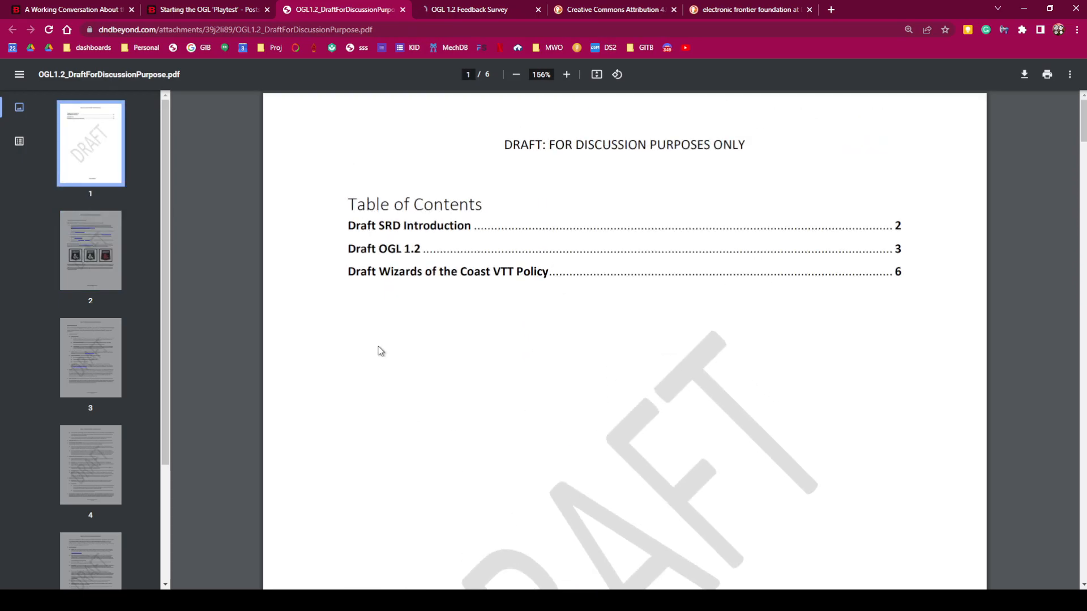
pyautogui.hotkey('ctrl', 'f')
pyautogui.write('sec')
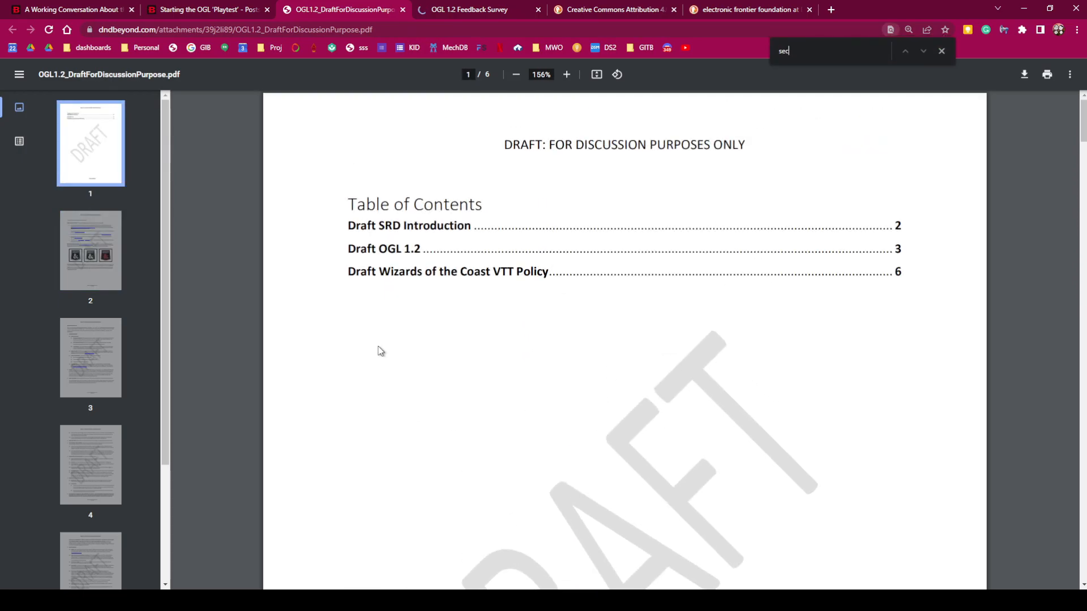
pyautogui.write('tion 1-')
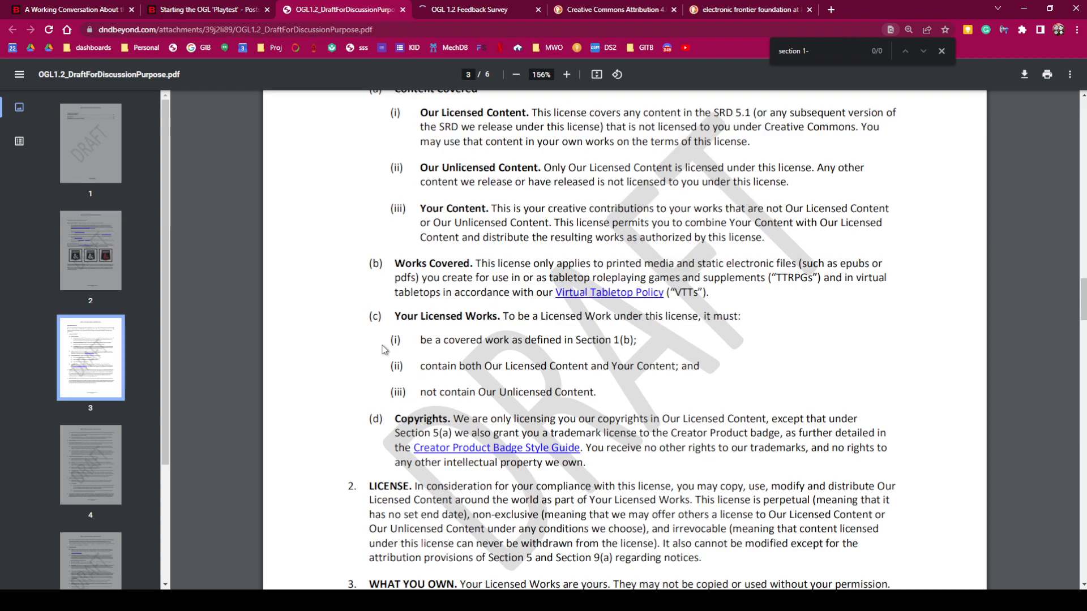
# - Check which sections the survey page covers and read sections 1 to 4 of the Open Game License 1.2 draft
pyautogui.click(469, 11)
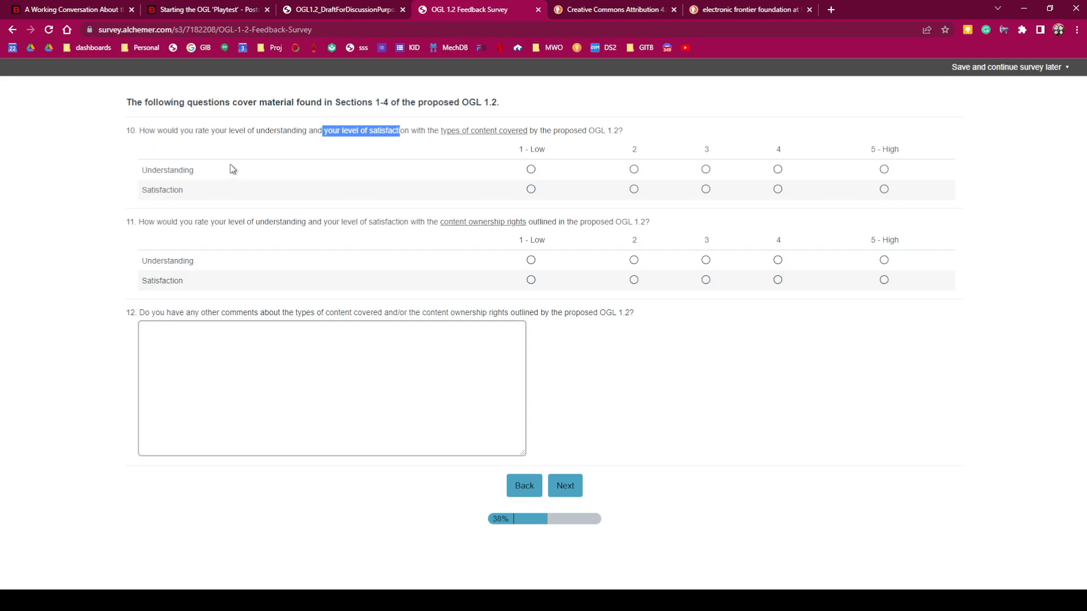
pyautogui.click(354, 10)
pyautogui.scroll(5, 300, 299)
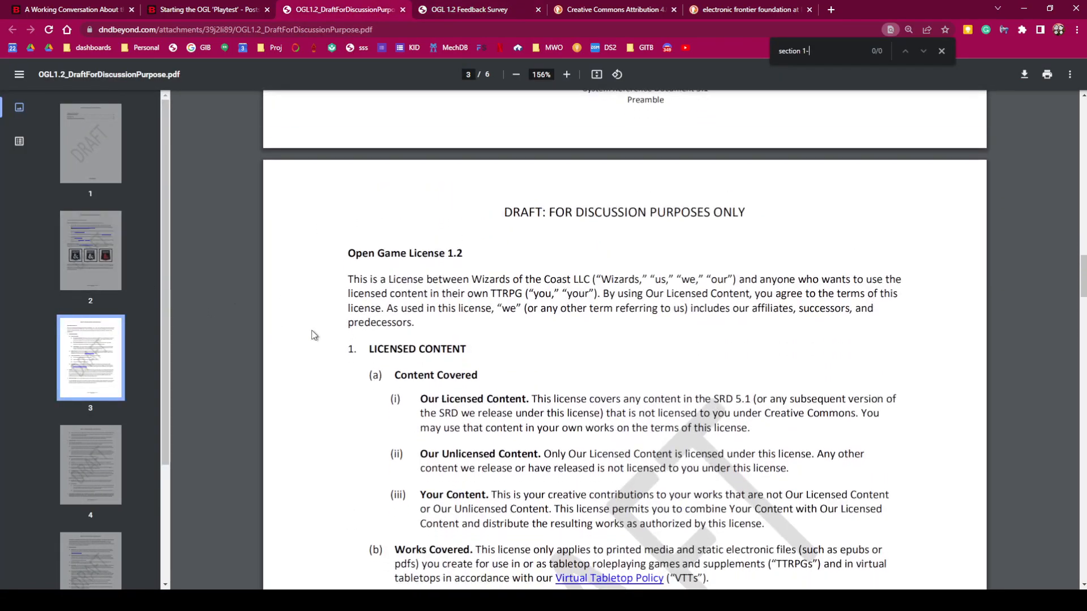
pyautogui.scroll(-4, 314, 336)
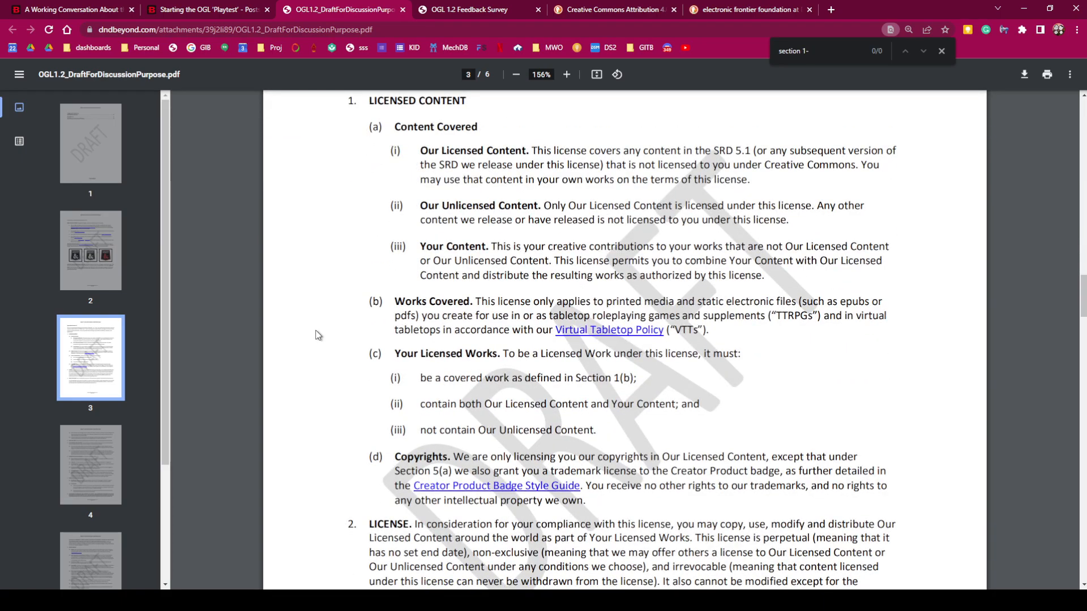
pyautogui.scroll(-4, 317, 335)
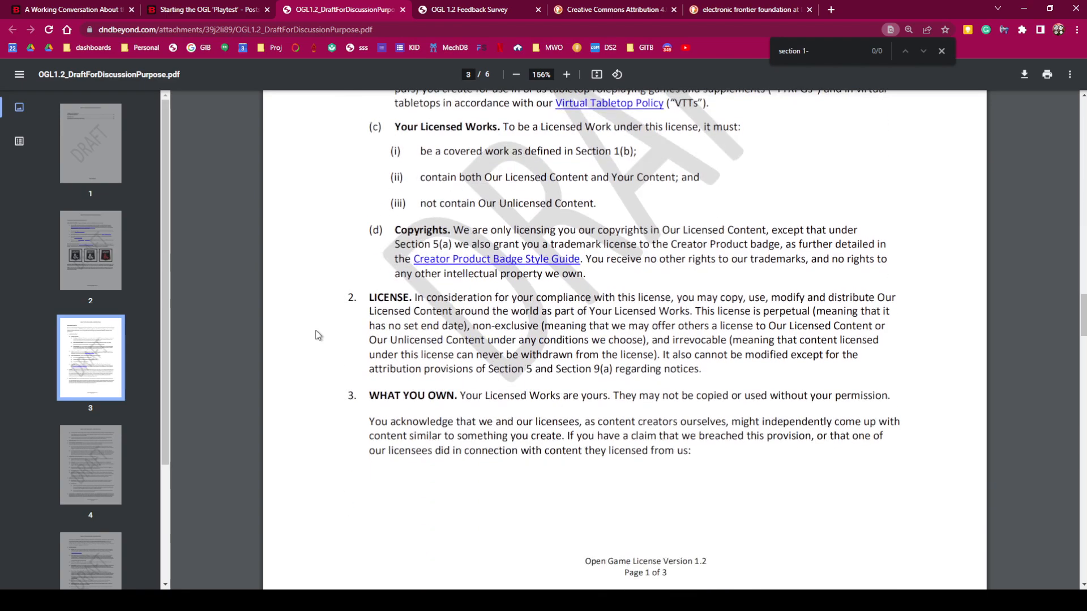
pyautogui.scroll(-10, 317, 335)
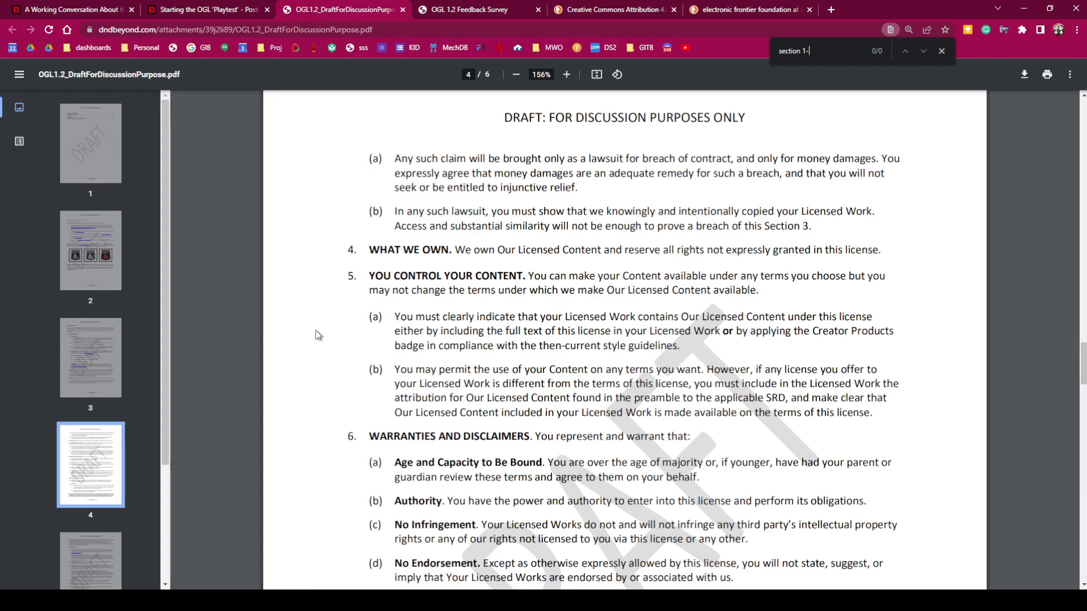
pyautogui.scroll(15, 317, 336)
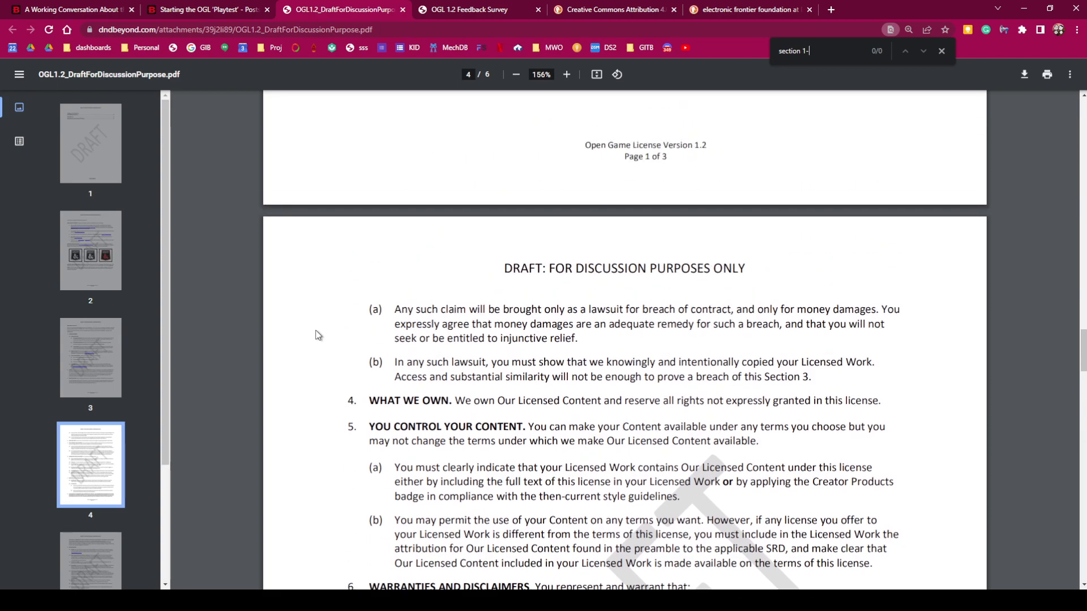
pyautogui.scroll(3, 335, 336)
# - Look through pages 2 to 6 of the draft PDF, including the Virtual Tabletop Policy's reasons on the last page
pyautogui.click(86, 492)
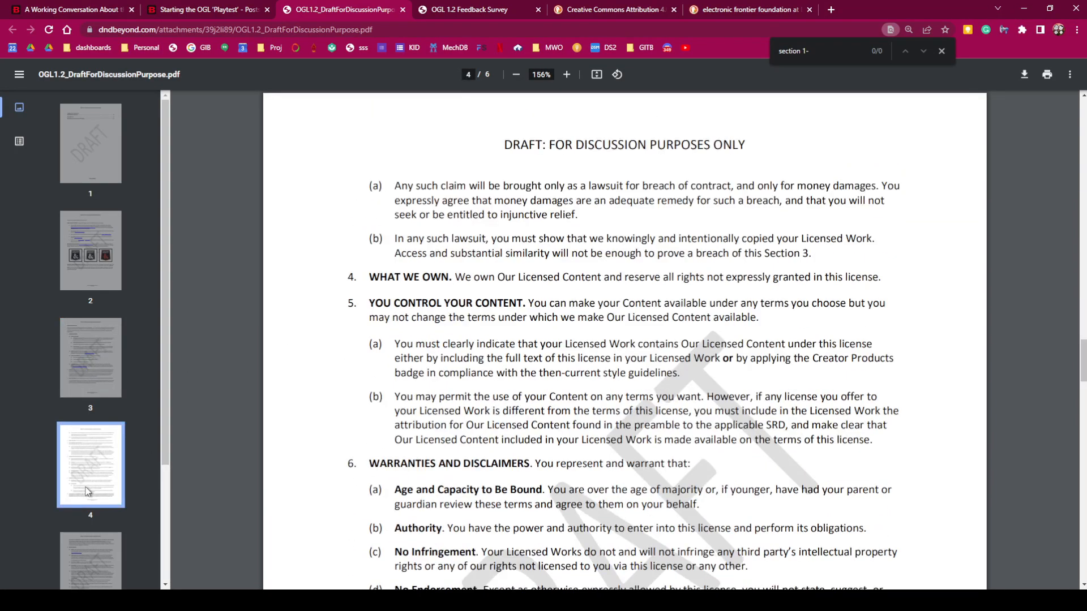
pyautogui.click(80, 538)
pyautogui.scroll(-2, 117, 494)
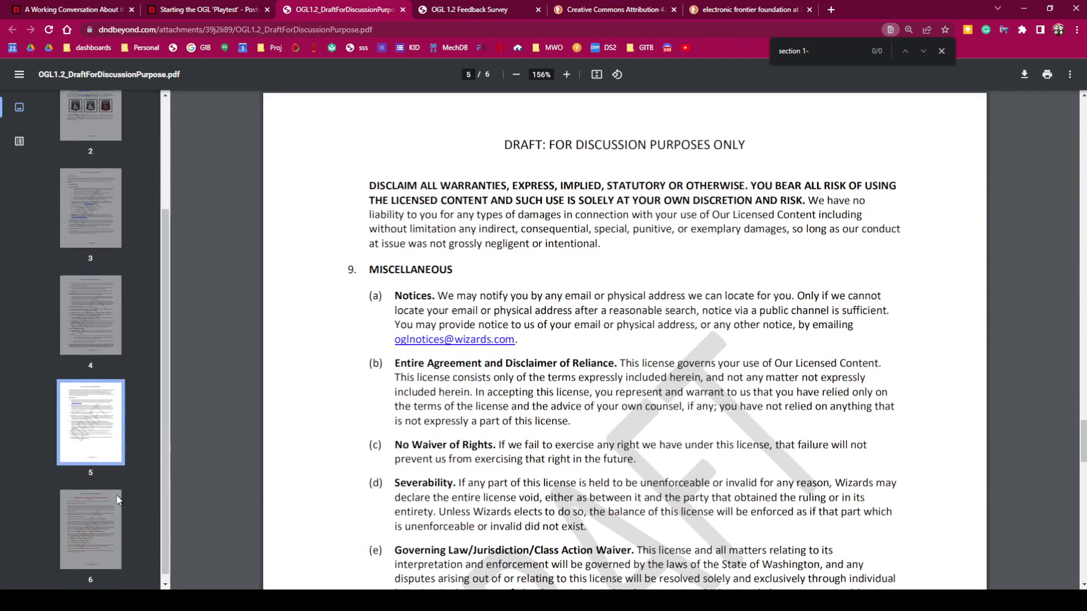
pyautogui.click(121, 500)
pyautogui.scroll(3, 121, 502)
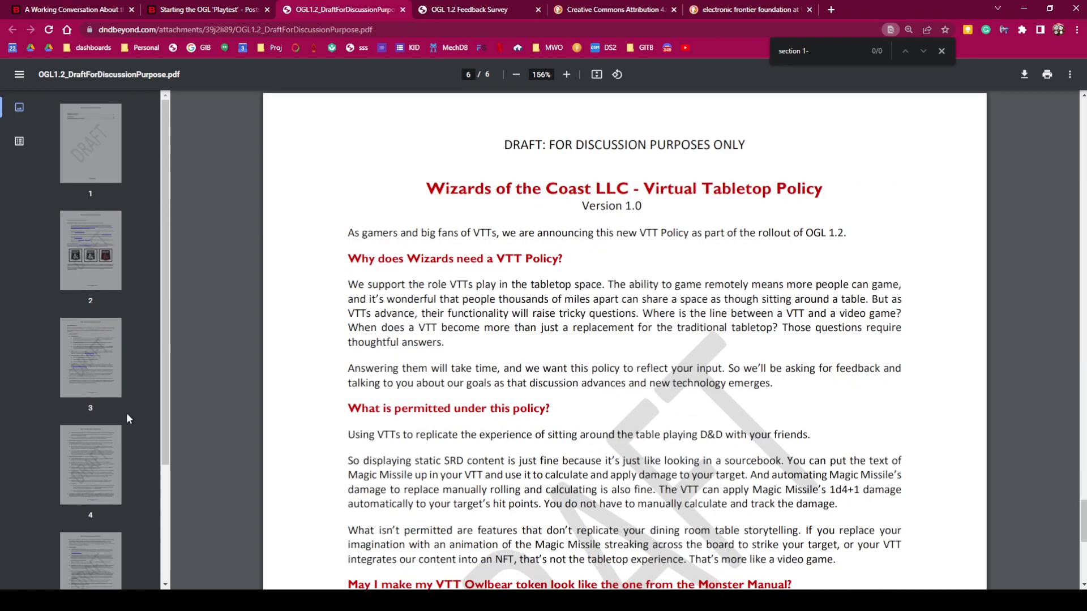
pyautogui.click(120, 348)
pyautogui.click(109, 269)
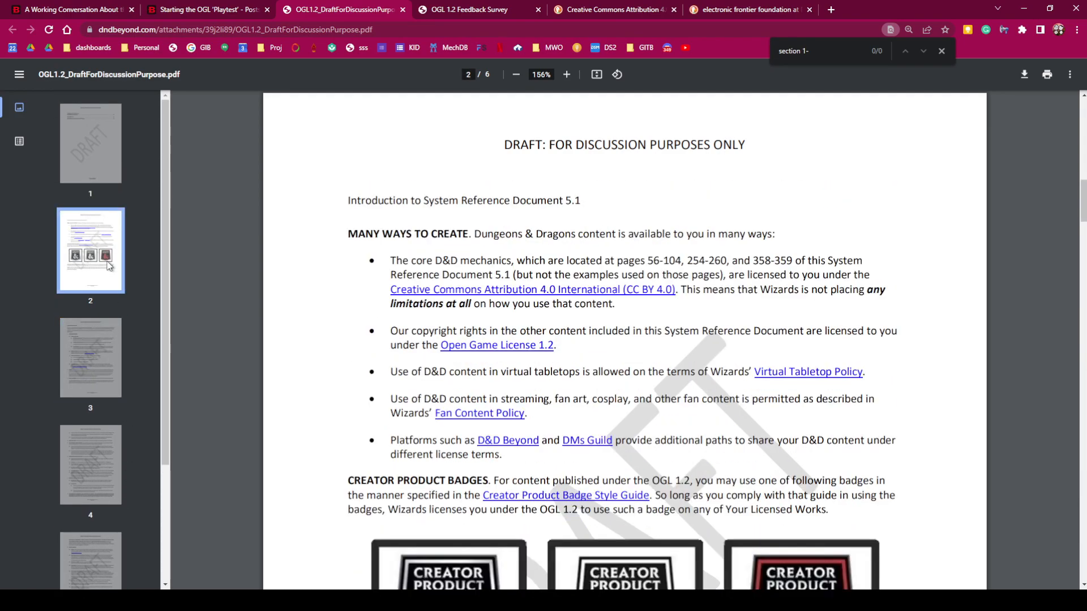
pyautogui.click(83, 562)
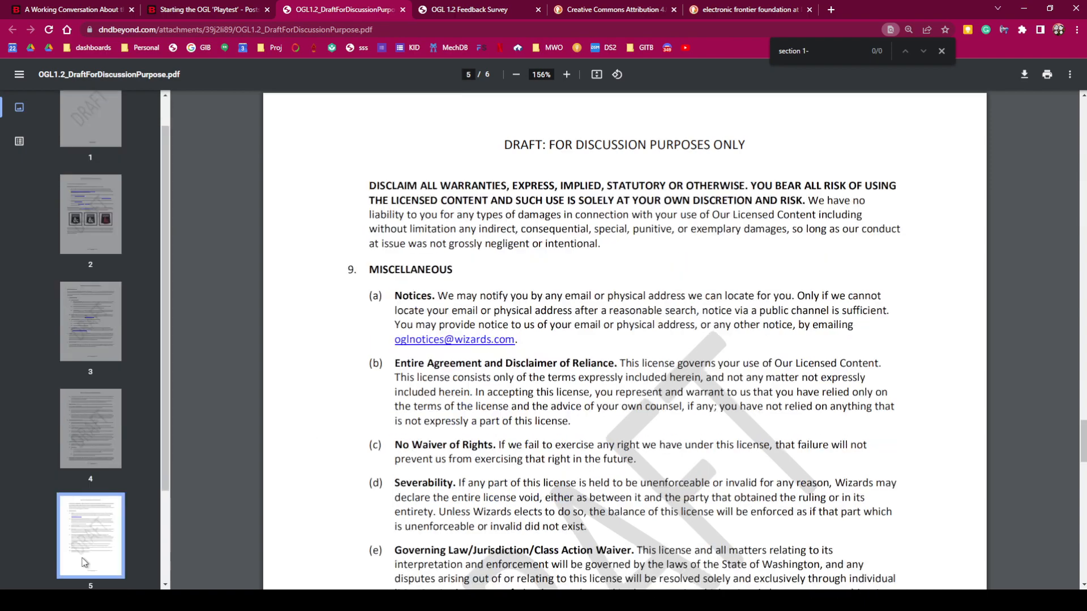
pyautogui.click(93, 430)
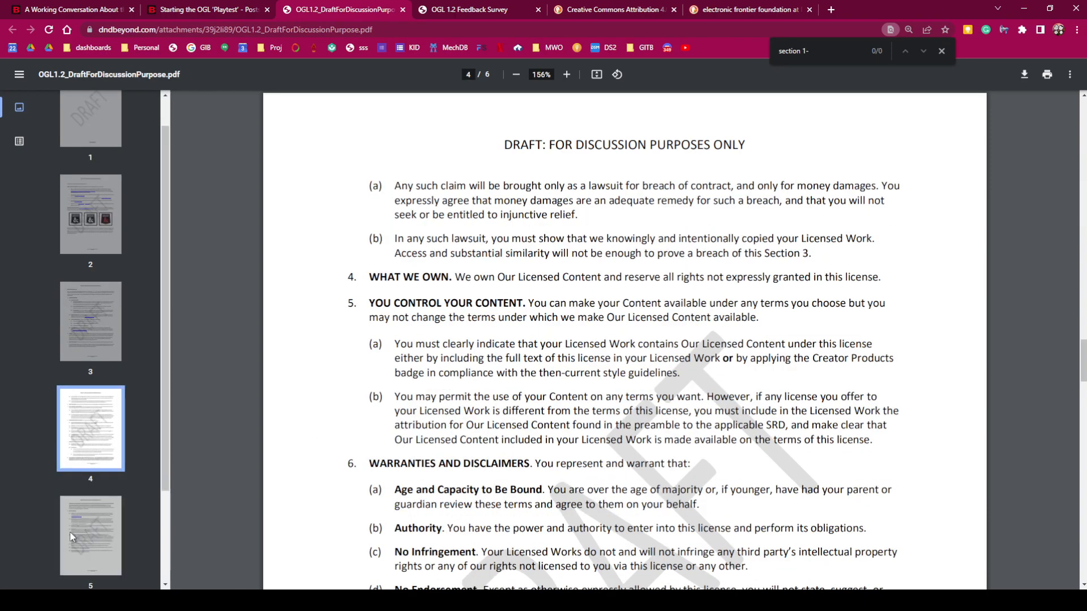
pyautogui.click(72, 536)
pyautogui.click(92, 532)
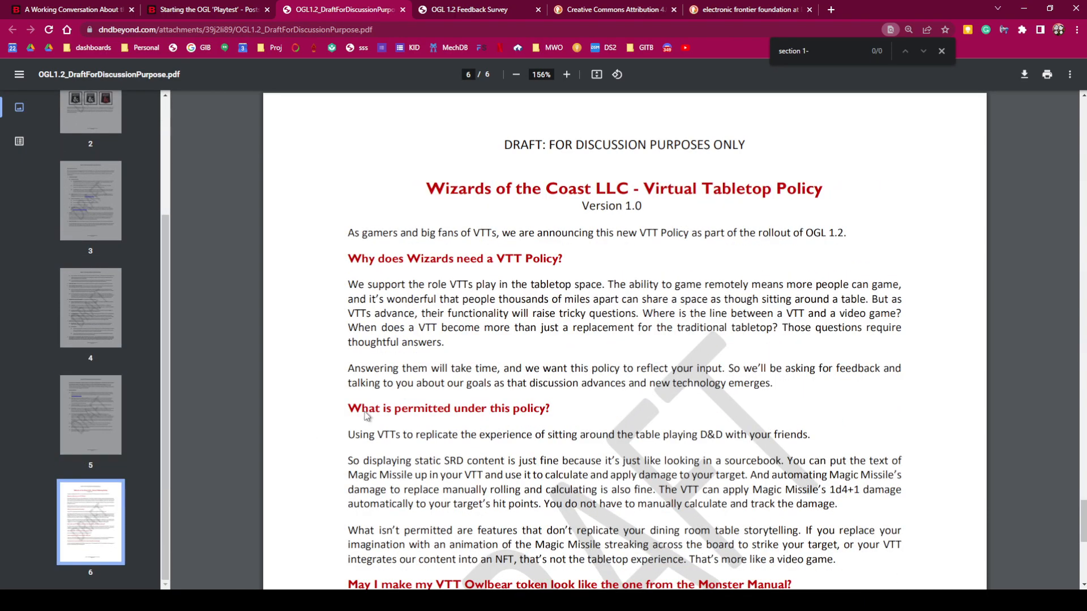
pyautogui.moveTo(646, 299); pyautogui.dragTo(744, 403)
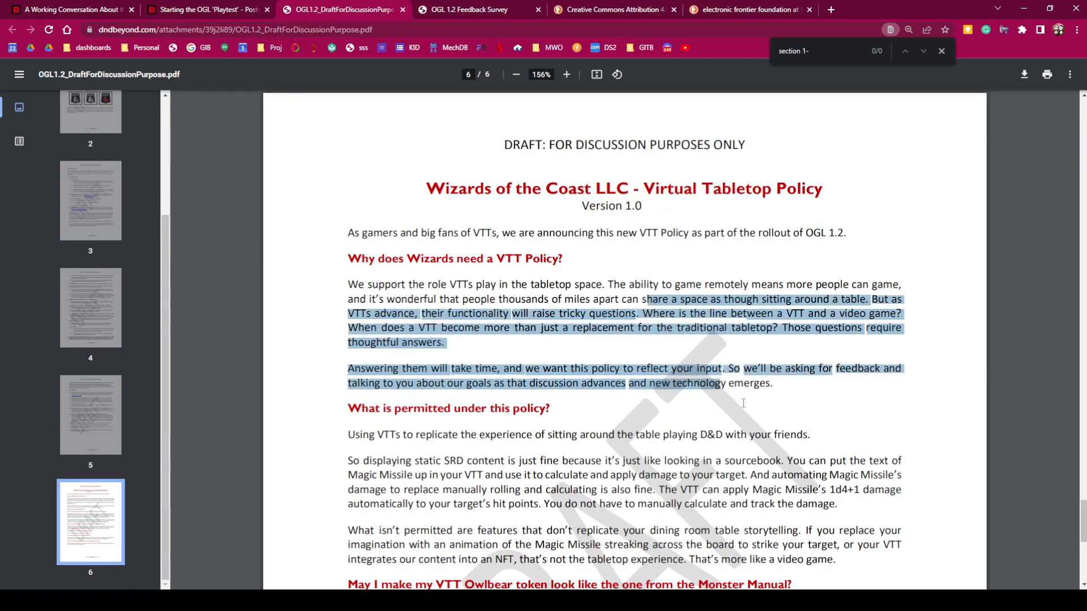
# - Return to the survey and rate question 10 understanding 3 and satisfaction 1, and question 11 understanding 3
pyautogui.click(617, 8)
pyautogui.click(470, 6)
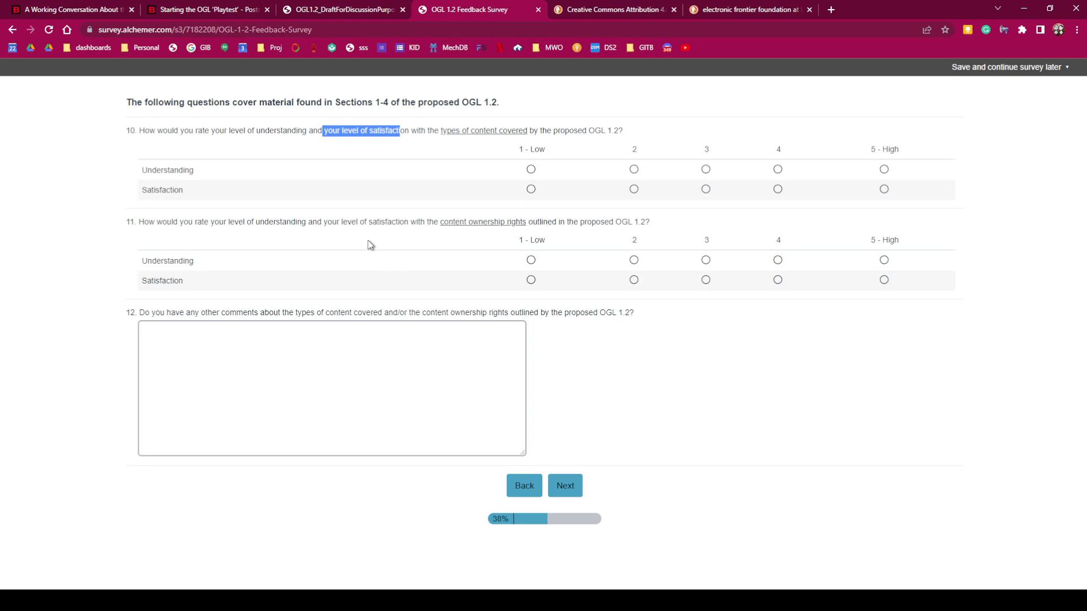
pyautogui.click(706, 170)
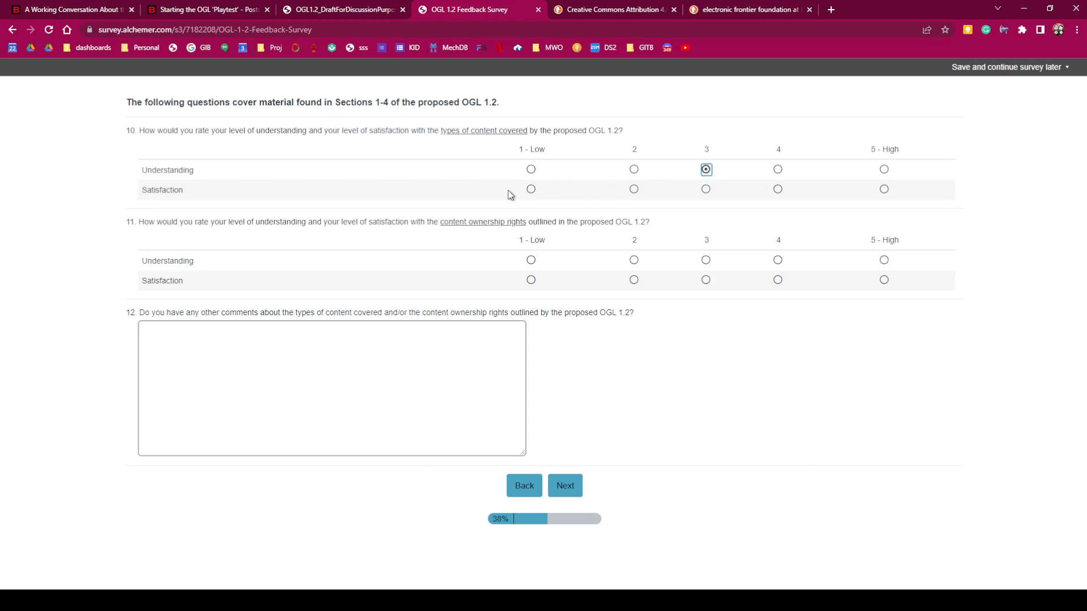
pyautogui.click(531, 190)
pyautogui.click(706, 260)
# - Search the OGL 1.2 draft PDF for its content ownership wording, trying "content w", "owernshi" and "ow"
pyautogui.click(345, 10)
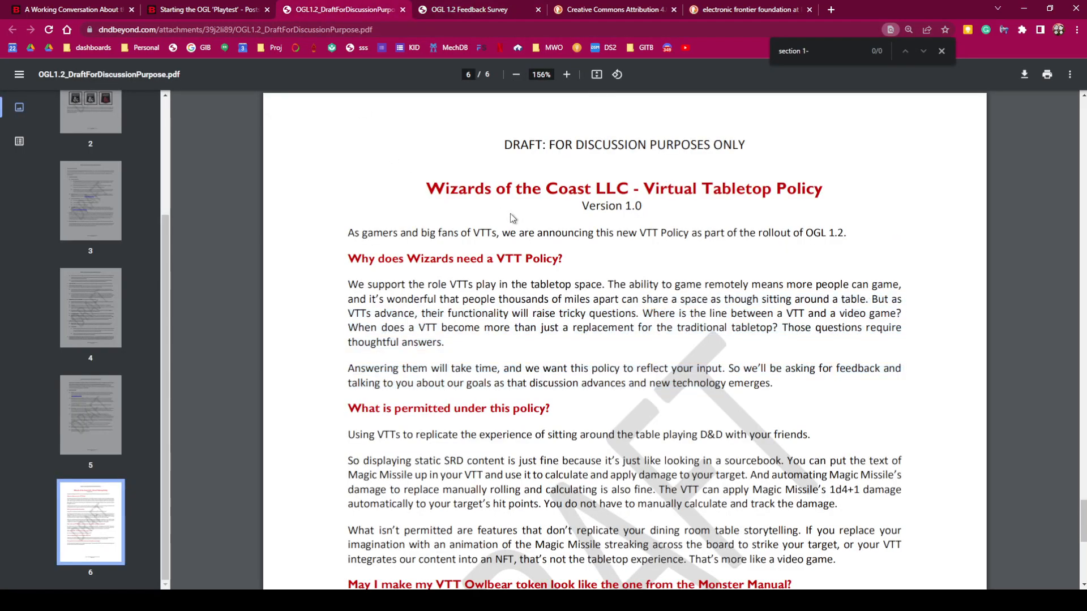
pyautogui.write('content won')
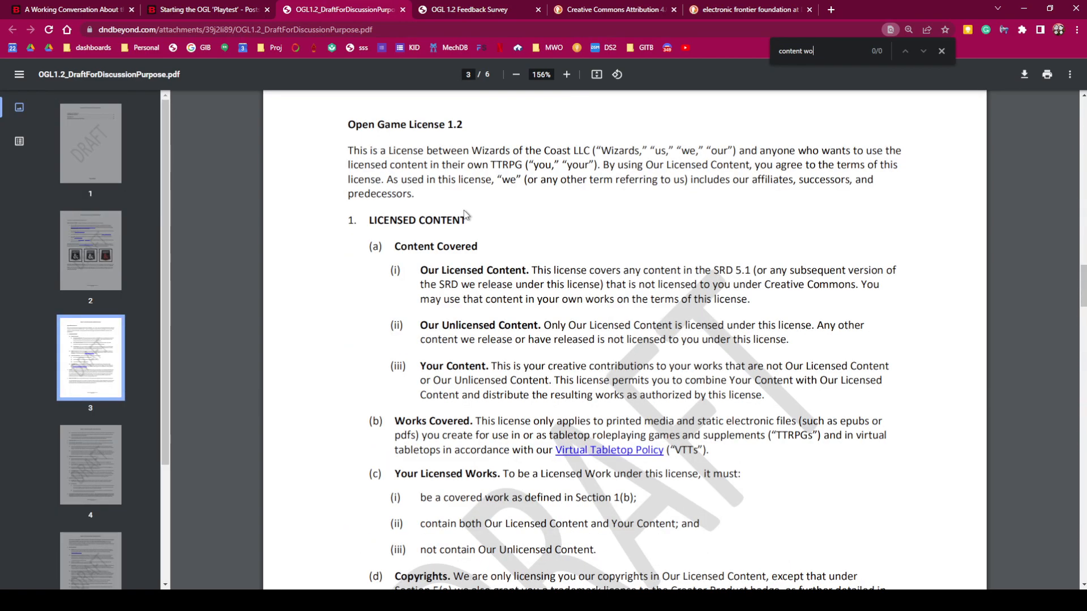
pyautogui.press('BackSpace')
pyautogui.press('BackSpace')
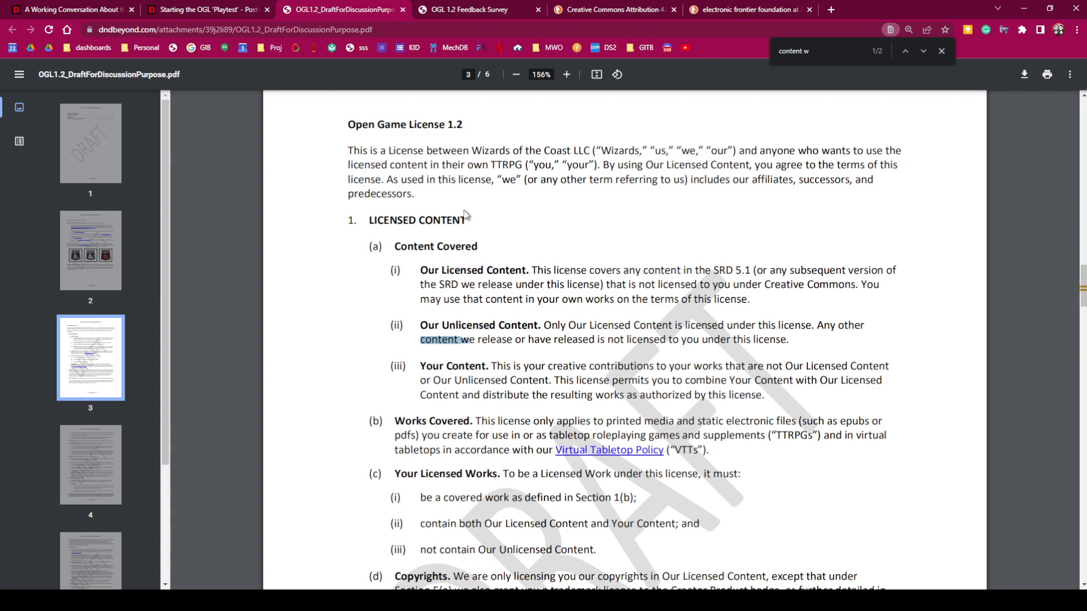
pyautogui.press('BackSpace')
pyautogui.press('BackSpace')
pyautogui.press('BackSpace')
pyautogui.press('BackSpace')
pyautogui.press('BackSpace')
pyautogui.press('BackSpace')
pyautogui.press('BackSpace')
pyautogui.press('BackSpace')
pyautogui.press('BackSpace')
pyautogui.write('owern')
pyautogui.press('BackSpace')
pyautogui.press('BackSpace')
pyautogui.press('BackSpace')
pyautogui.press('BackSpace')
pyautogui.press('BackSpace')
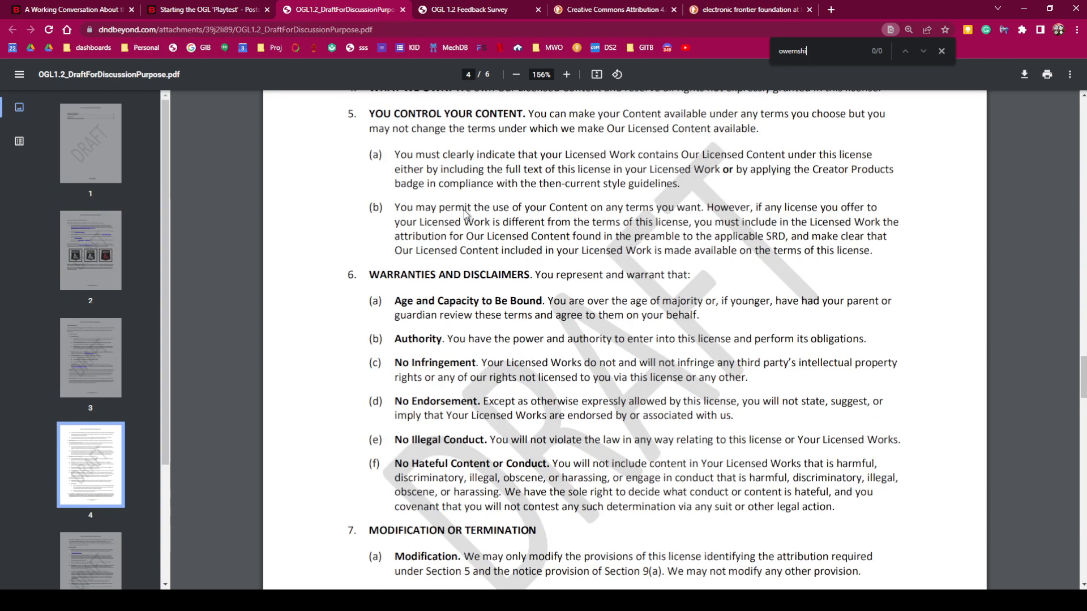
pyautogui.write('ow')
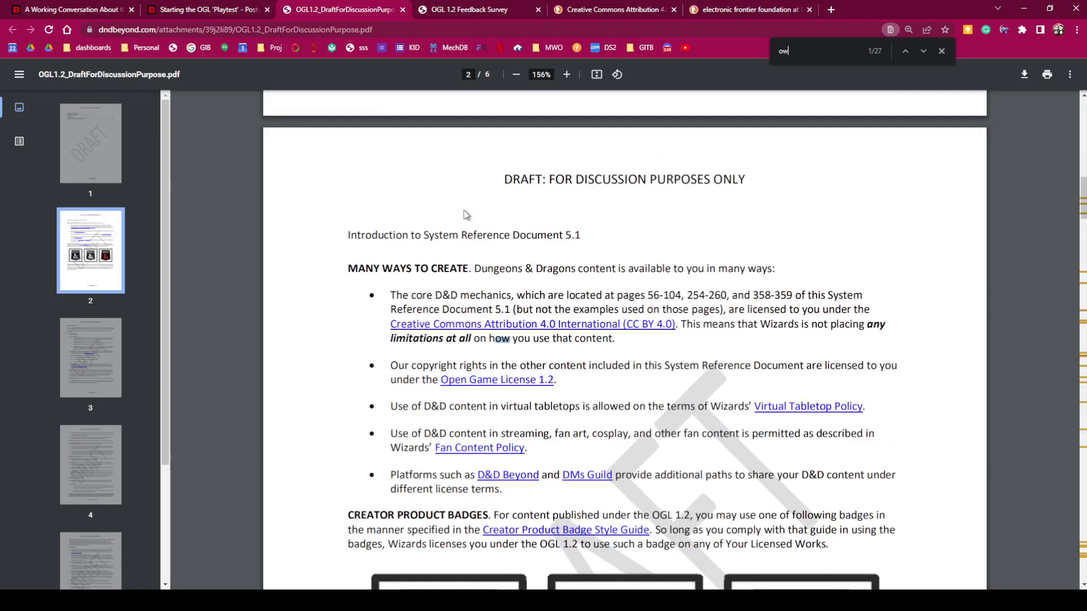
# - Read the draft from the Creator Product badges through sections 1 to 6, including what each party owns
pyautogui.scroll(-3, 365, 413)
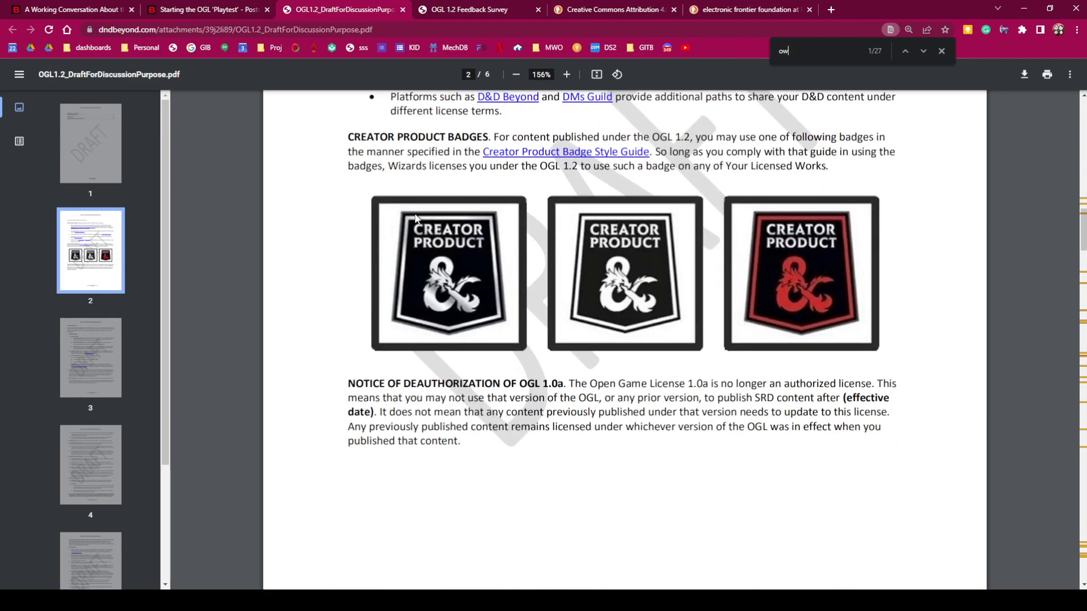
pyautogui.scroll(-10, 415, 232)
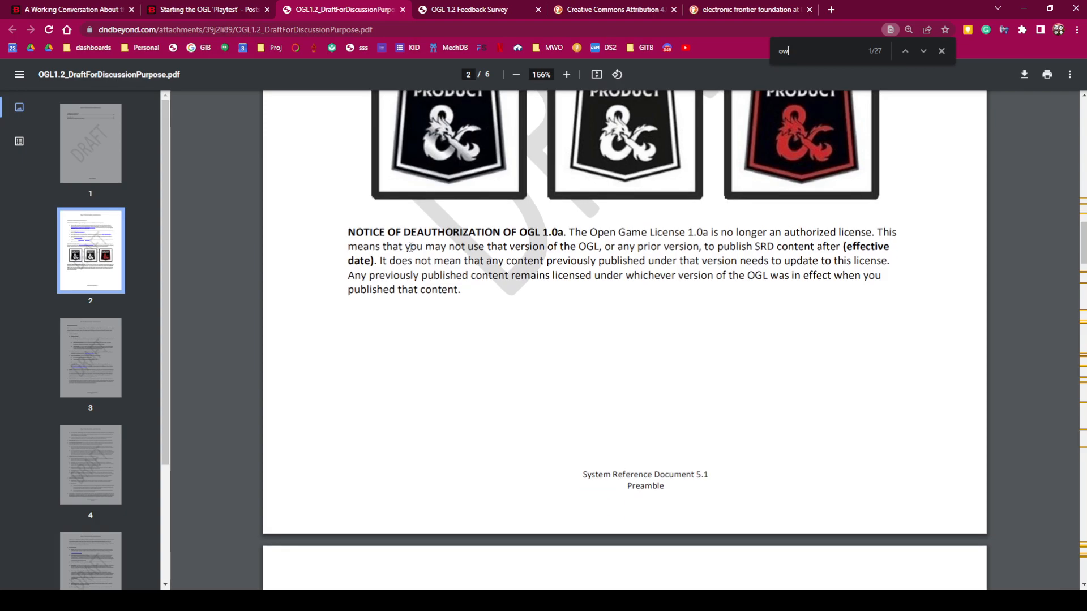
pyautogui.scroll(-4, 403, 288)
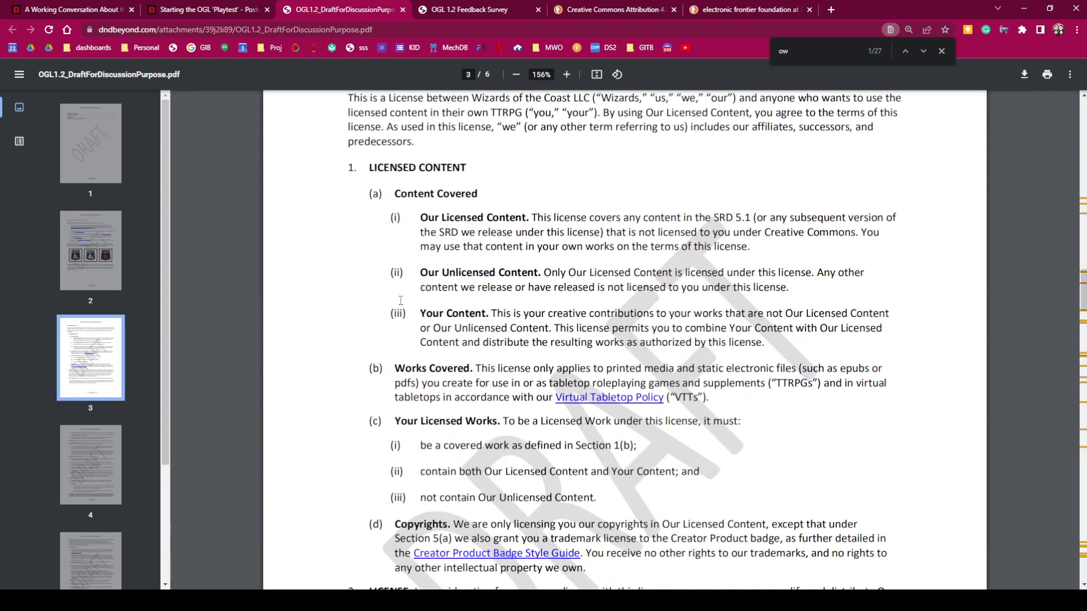
pyautogui.scroll(-4, 401, 300)
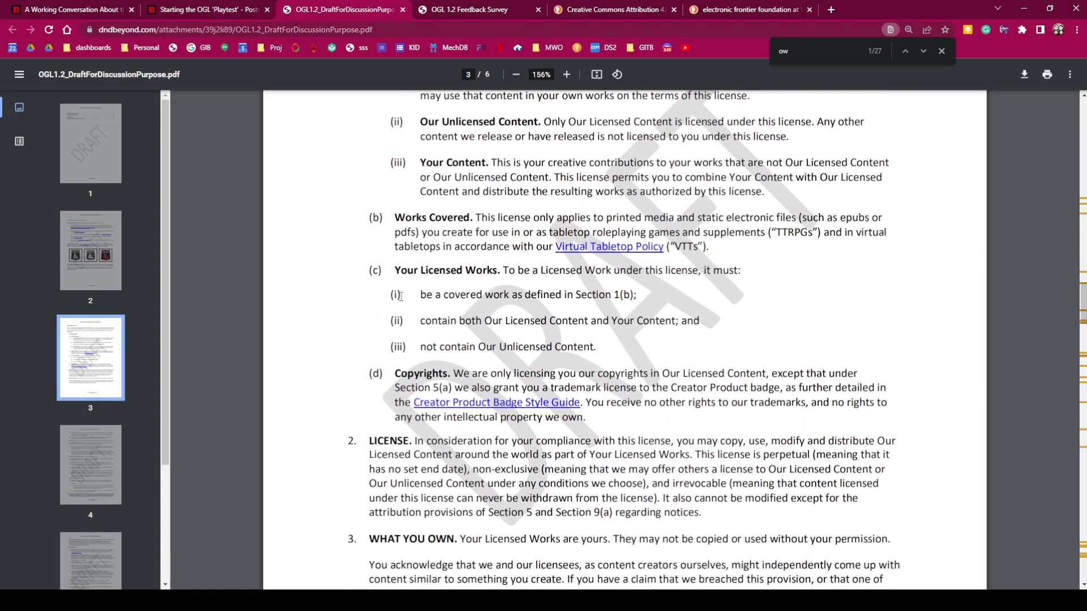
pyautogui.scroll(2, 401, 304)
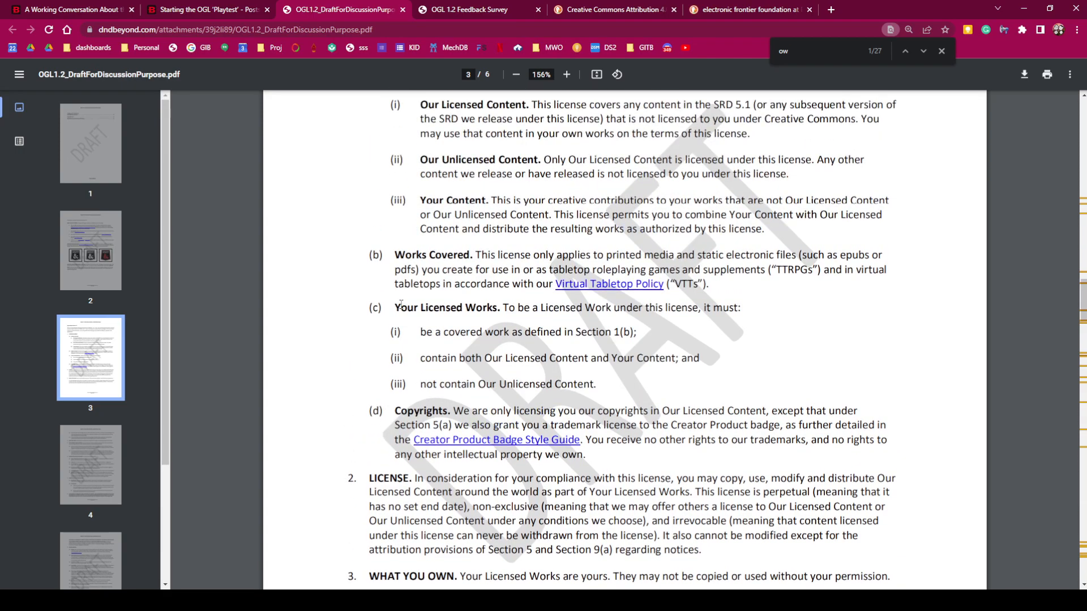
pyautogui.scroll(-3, 415, 224)
pyautogui.scroll(-8, 414, 225)
pyautogui.scroll(-4, 400, 286)
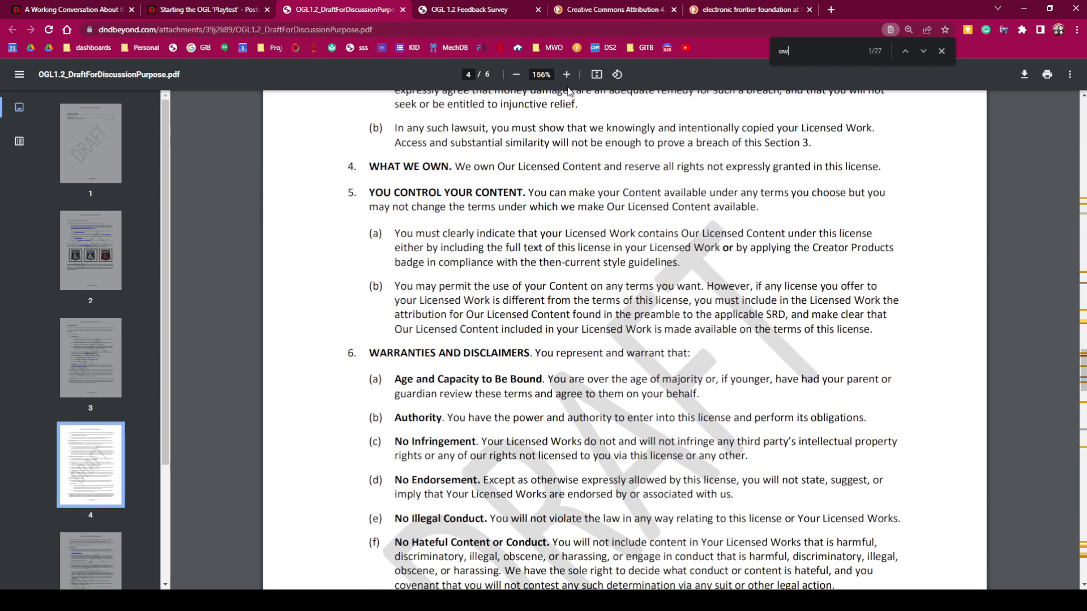
pyautogui.scroll(-1, 527, 132)
# - Return to the survey, rate question 11 satisfaction 1, and start the question 12 comment with "this proceedures when compared to other possible procedures"
pyautogui.click(496, 8)
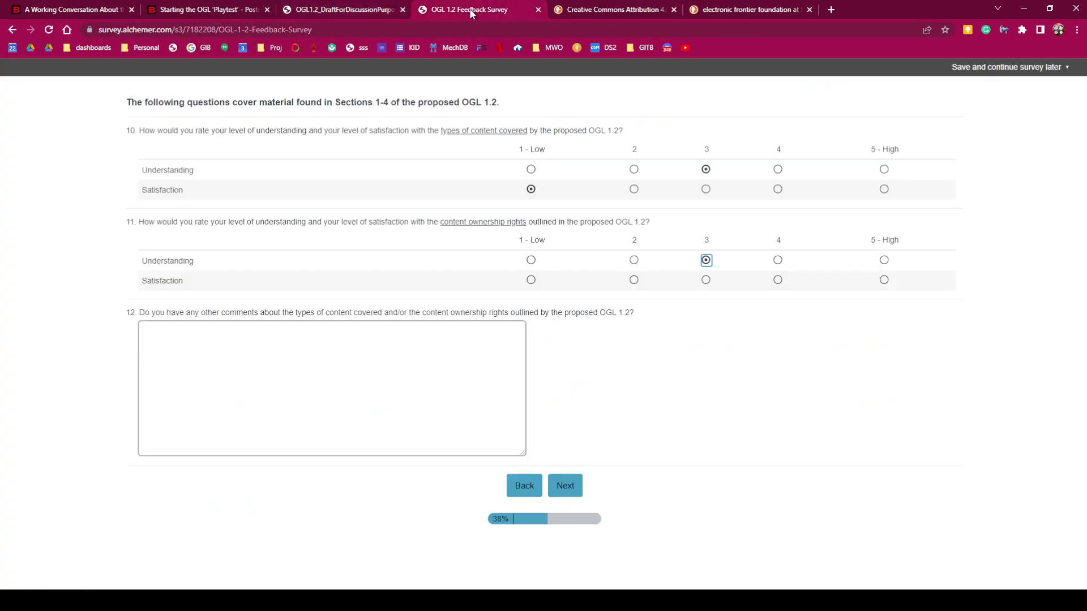
pyautogui.click(532, 280)
pyautogui.click(477, 404)
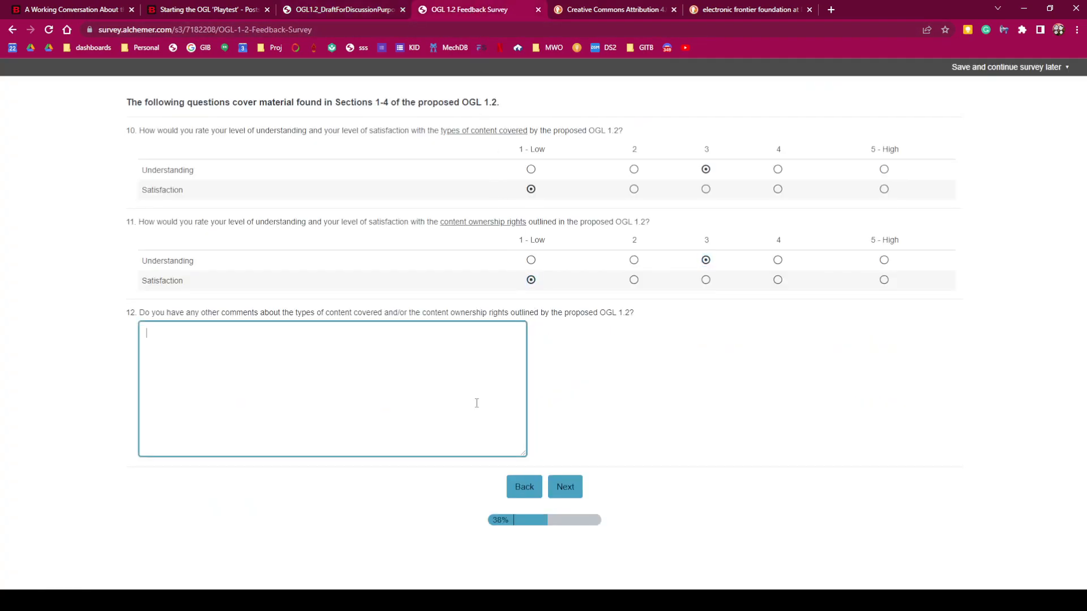
pyautogui.write('this sounds like')
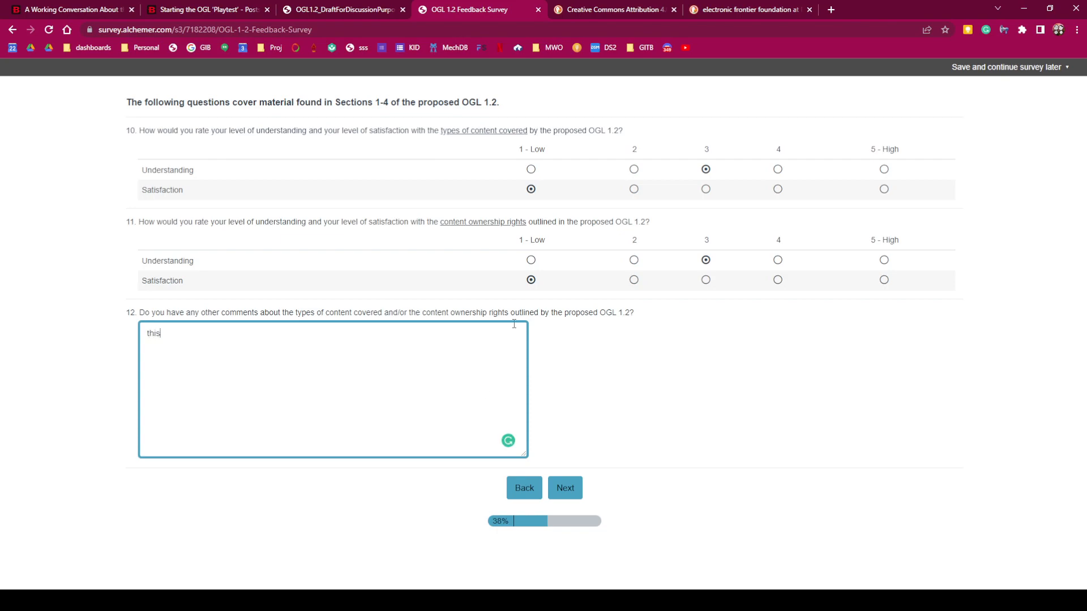
pyautogui.hotkey('ctrl', 'BackSpace')
pyautogui.hotkey('ctrl', 'BackSpace')
pyautogui.hotkey('ctrl', 'BackSpace')
pyautogui.write('theis s proceedures when compared to')
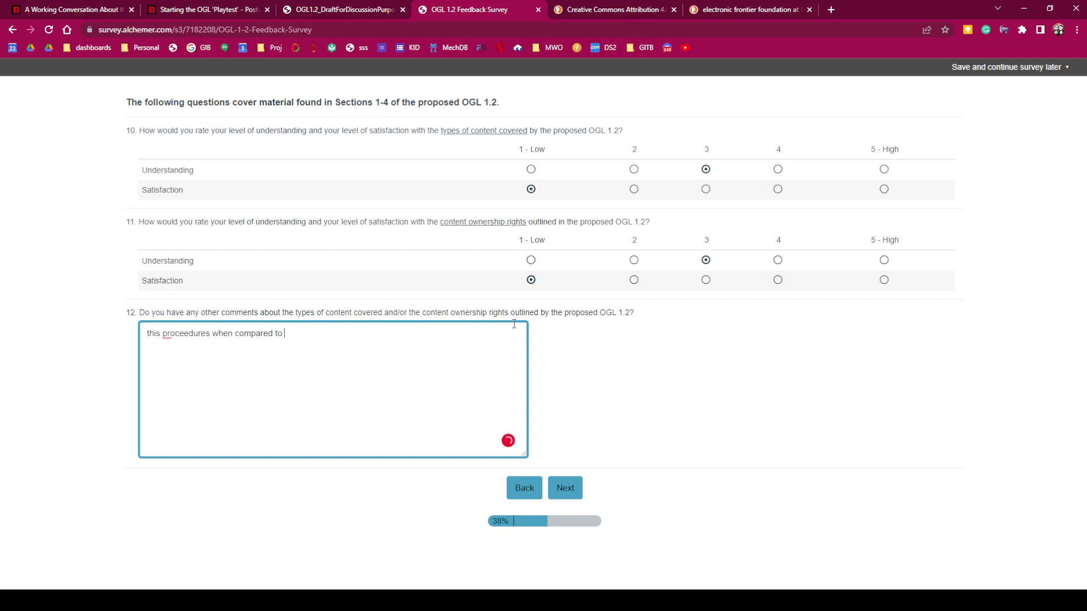
pyautogui.write(' other possible procedures - has the adva')
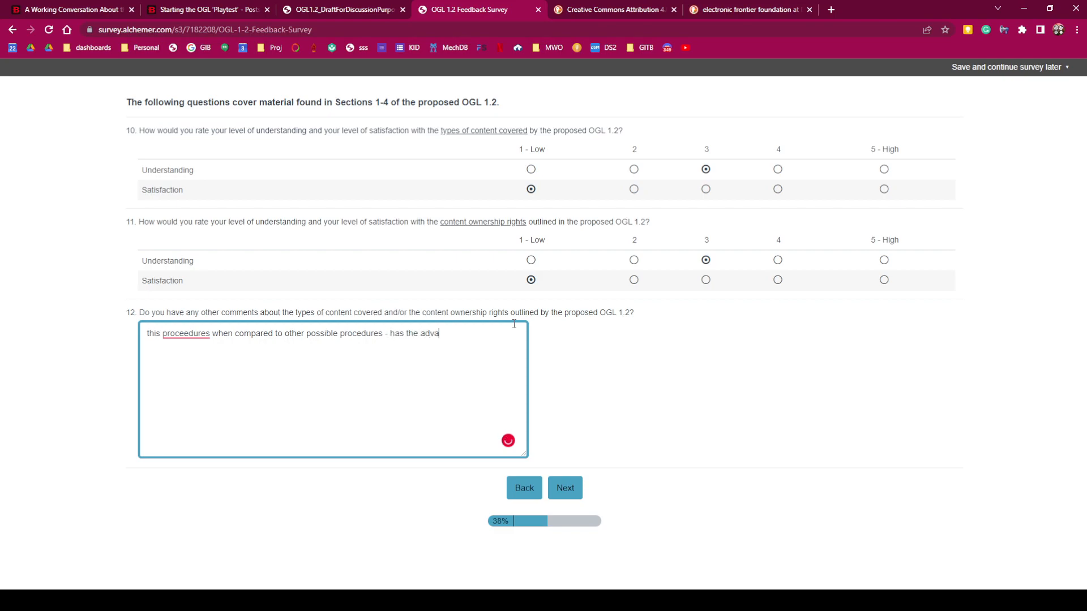
# - Continue the question 12 comment so it ends "has the advantage of looking for a bad faith example - as justification."
pyautogui.write('ntage of looking for a bad faith exam')
pyautogui.press('BackSpace')
pyautogui.press('BackSpace')
pyautogui.write('ample - as justification')
pyautogui.press('BackSpace')
pyautogui.write('. ')
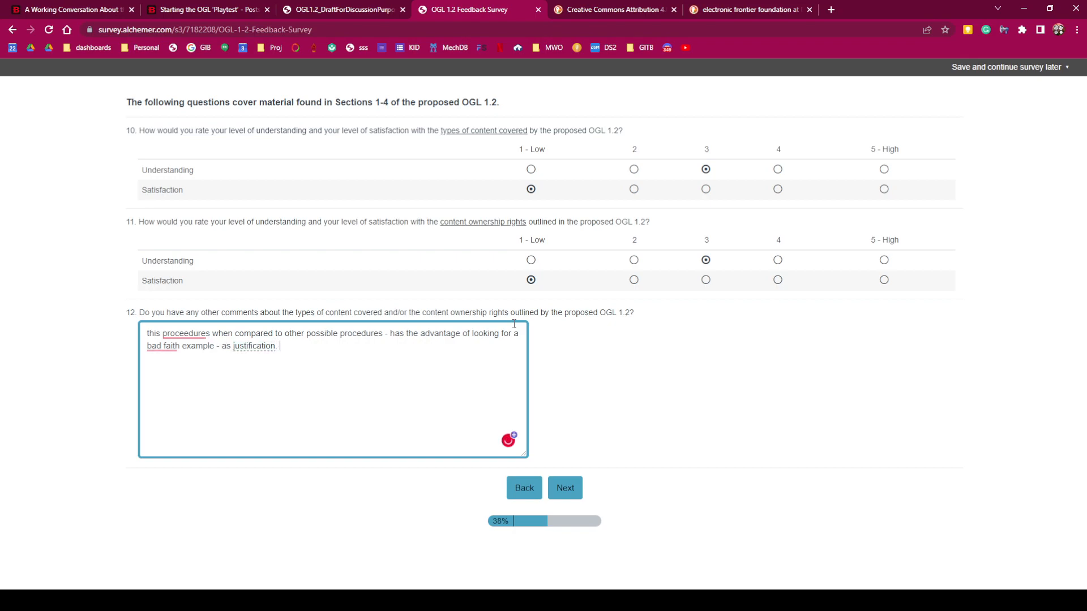
# - Finish the comment with "Again dialogue - good faith dialogue is better." and correct the misspelled word on its first line to "procedures"
pyautogui.write('Again dialogue - good faith dialgo')
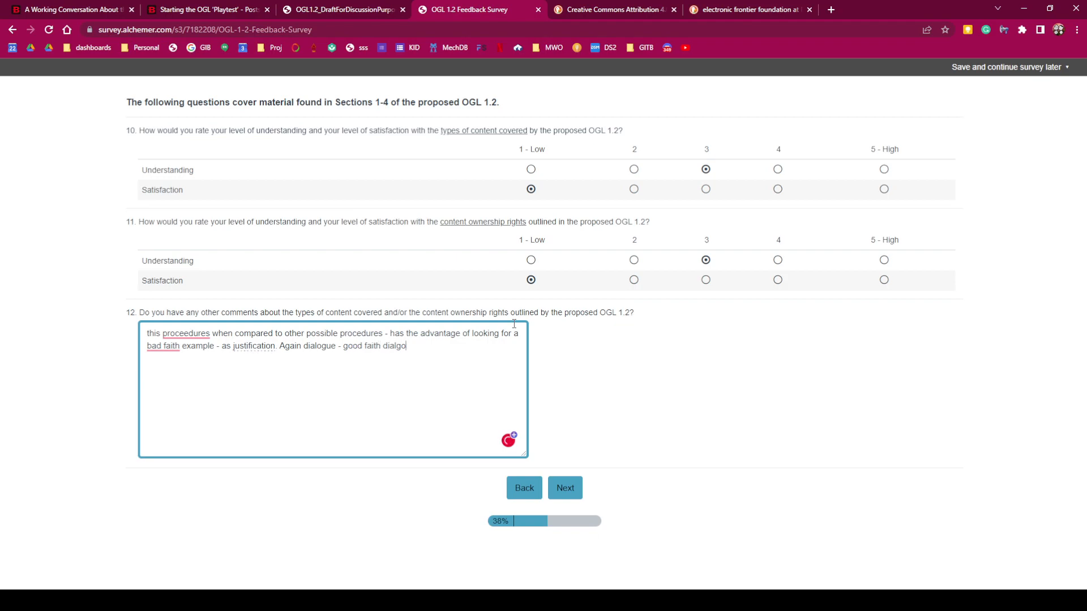
pyautogui.press('BackSpace')
pyautogui.press('BackSpace')
pyautogui.write('ogue is better.')
pyautogui.rightClick(187, 333)
pyautogui.click(187, 351)
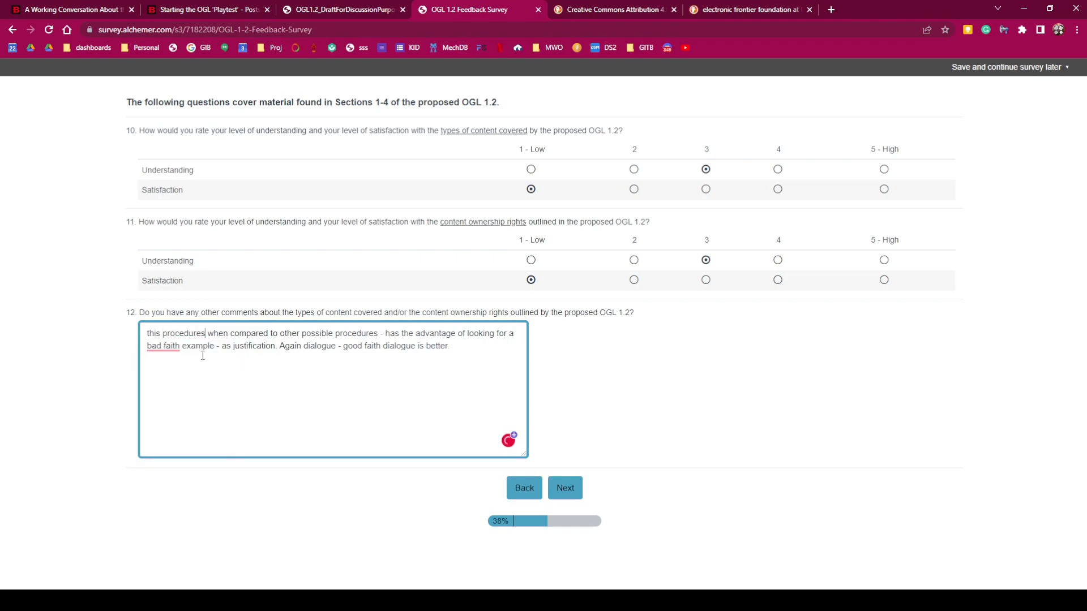
# - Continue to the next survey page and rate question 13 understanding 3 and satisfaction 1
pyautogui.click(555, 487)
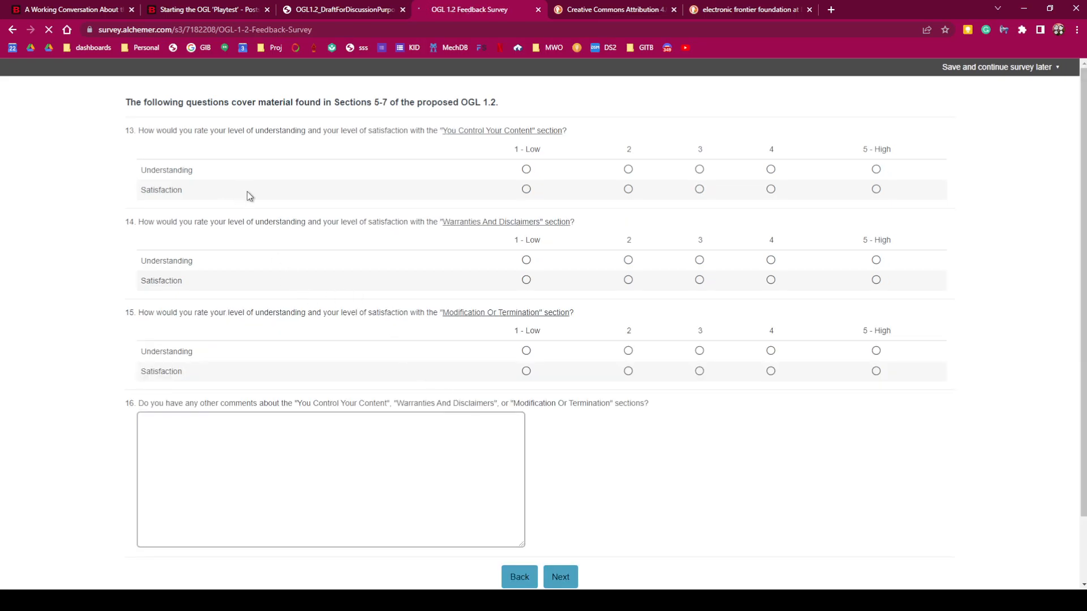
pyautogui.click(700, 170)
pyautogui.click(526, 190)
# - Search the OGL 1.2 draft PDF for "warranties" and read the clauses of section 6, Warranties and Disclaimers
pyautogui.click(210, 9)
pyautogui.click(324, 15)
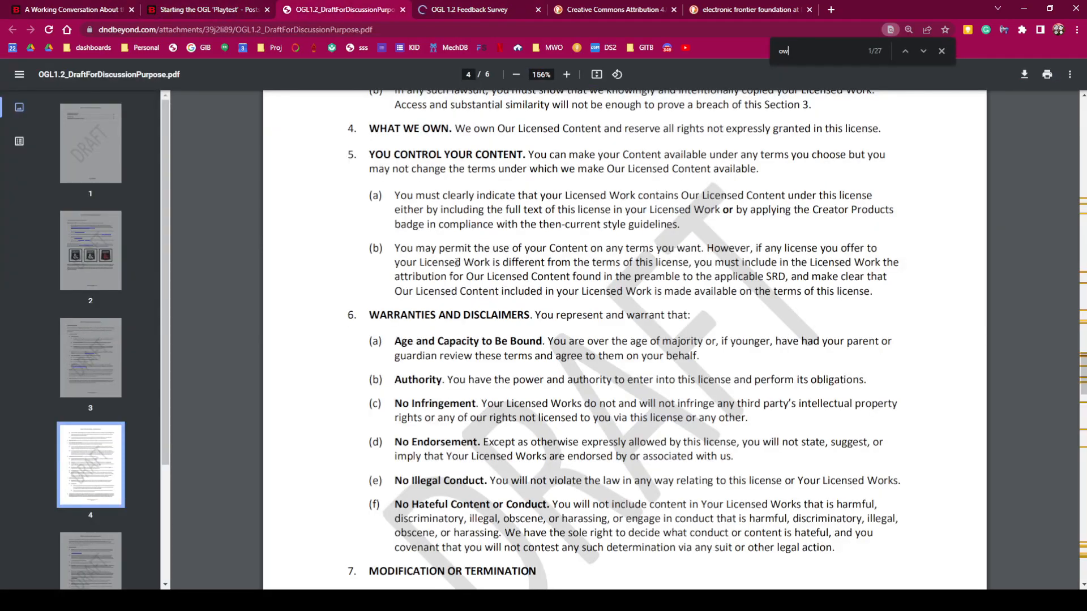
pyautogui.scroll(-3, 171, 371)
pyautogui.hotkey('ctrl', 'f')
pyautogui.write('warranties')
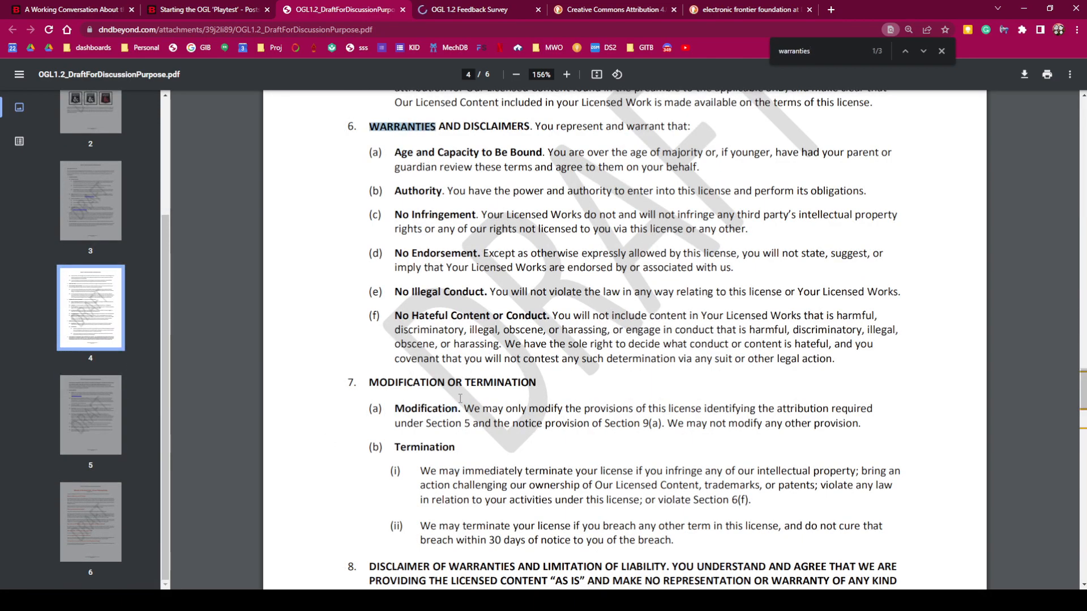
pyautogui.moveTo(431, 153); pyautogui.dragTo(521, 355)
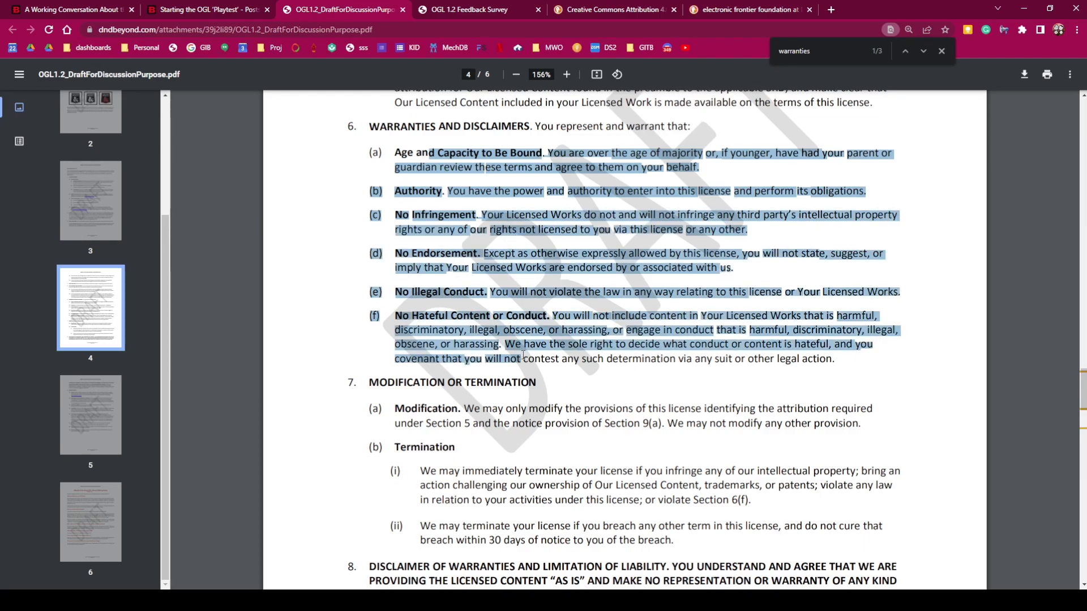
# - Return to the survey and rate questions 14 and 15 understanding 3 and satisfaction 1, keeping question 13 satisfaction at 1
pyautogui.click(514, 9)
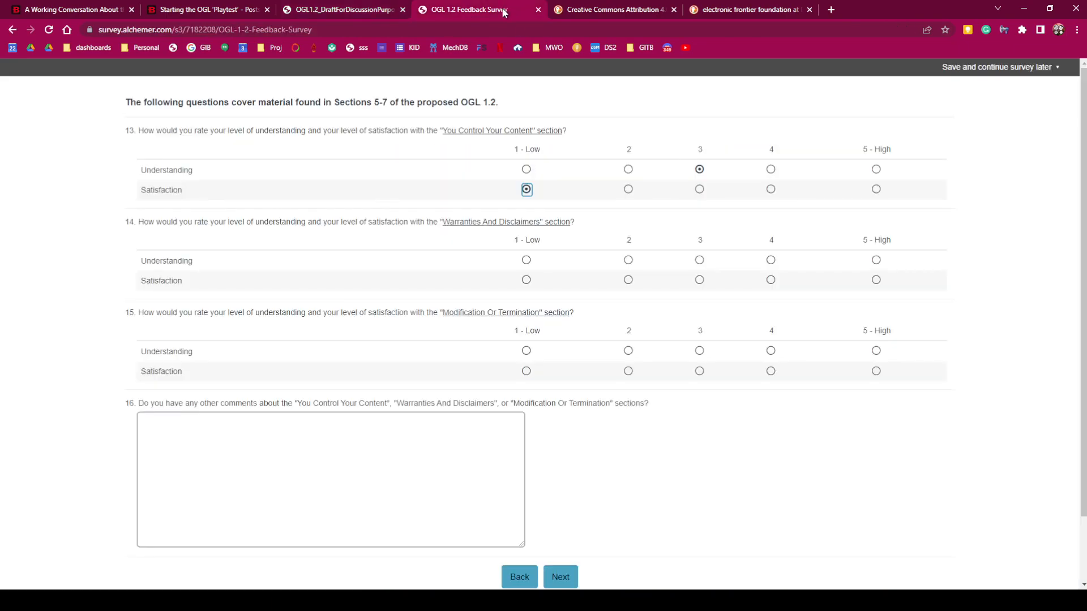
pyautogui.click(700, 190)
pyautogui.click(701, 261)
pyautogui.click(526, 189)
pyautogui.click(526, 281)
pyautogui.click(700, 351)
pyautogui.click(526, 372)
# - Answer question 16: "this is a gamifcation of pushing the burden of understanding to the masses instead of their representatives in order to optimize for the deception"
pyautogui.scroll(-2, 531, 410)
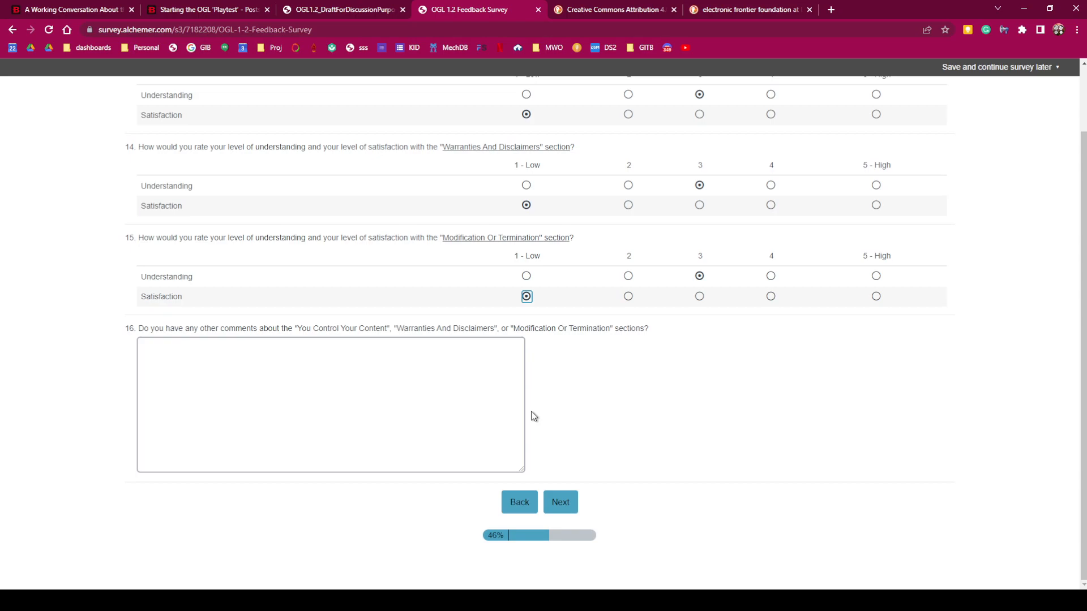
pyautogui.click(478, 399)
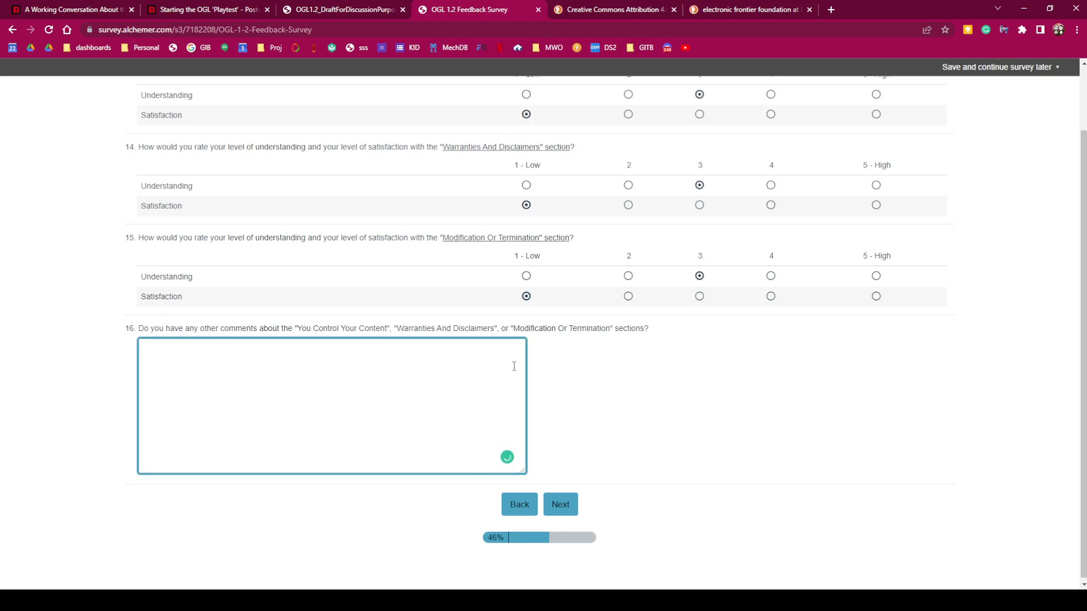
pyautogui.write('this is a gamifcation of pushing the')
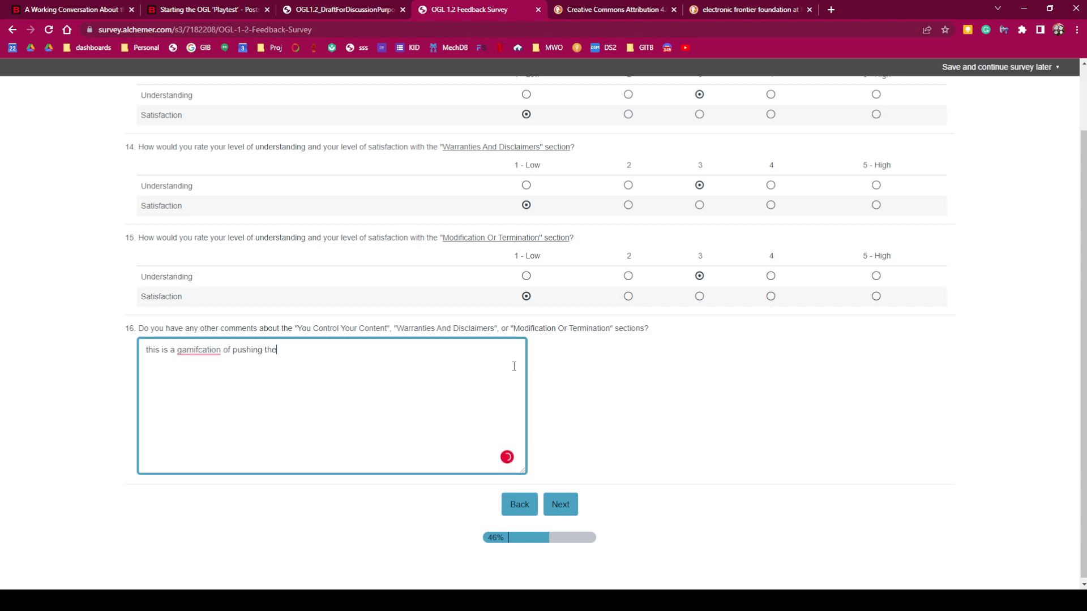
pyautogui.write(' burden of understanding to the masses instead of their ')
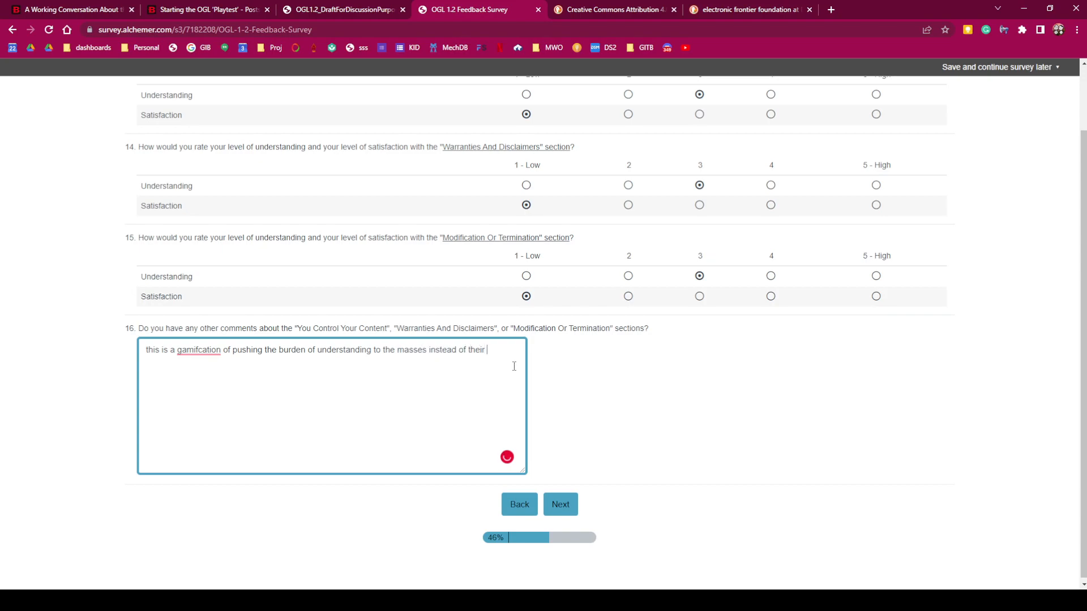
pyautogui.write('representatives in order to optimize for the')
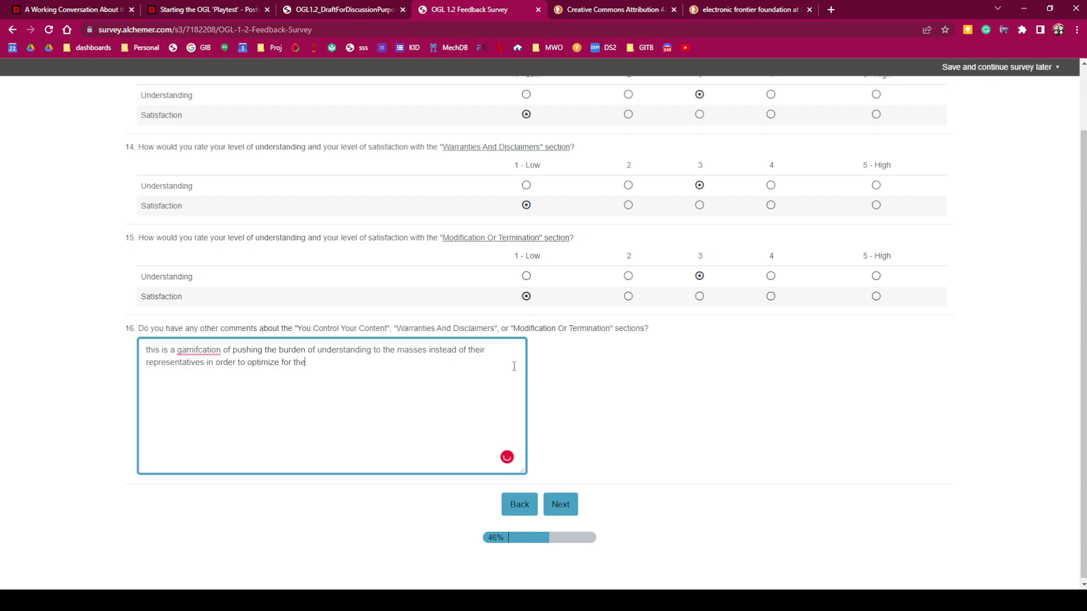
pyautogui.write(' deception')
# - Correct the misspelled word in the question 16 comment to "gamification"
pyautogui.click(195, 350)
pyautogui.write('i')
pyautogui.moveTo(210, 357)
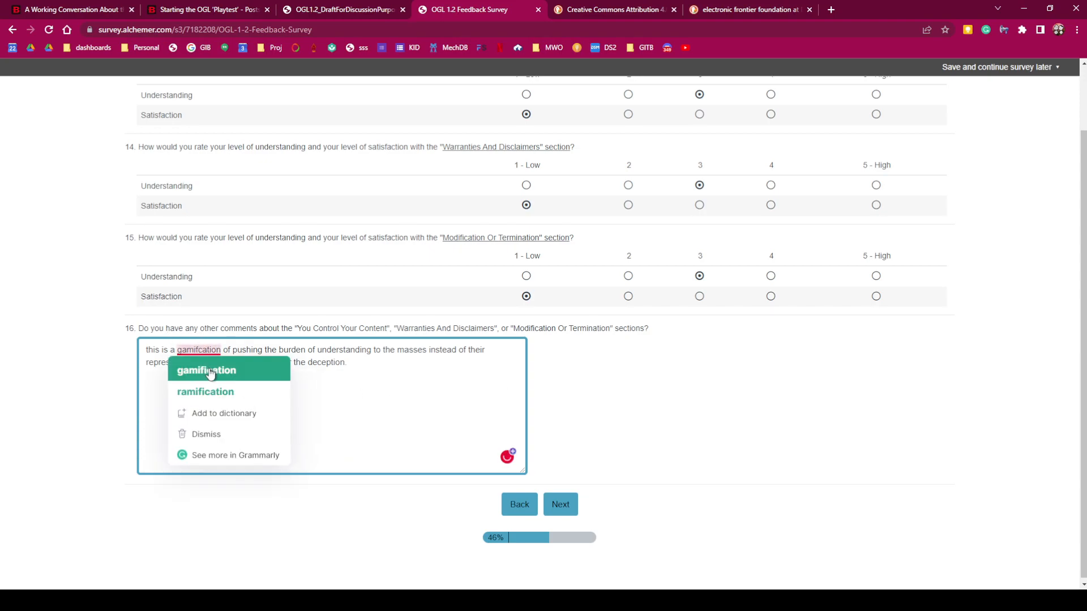
pyautogui.click(215, 385)
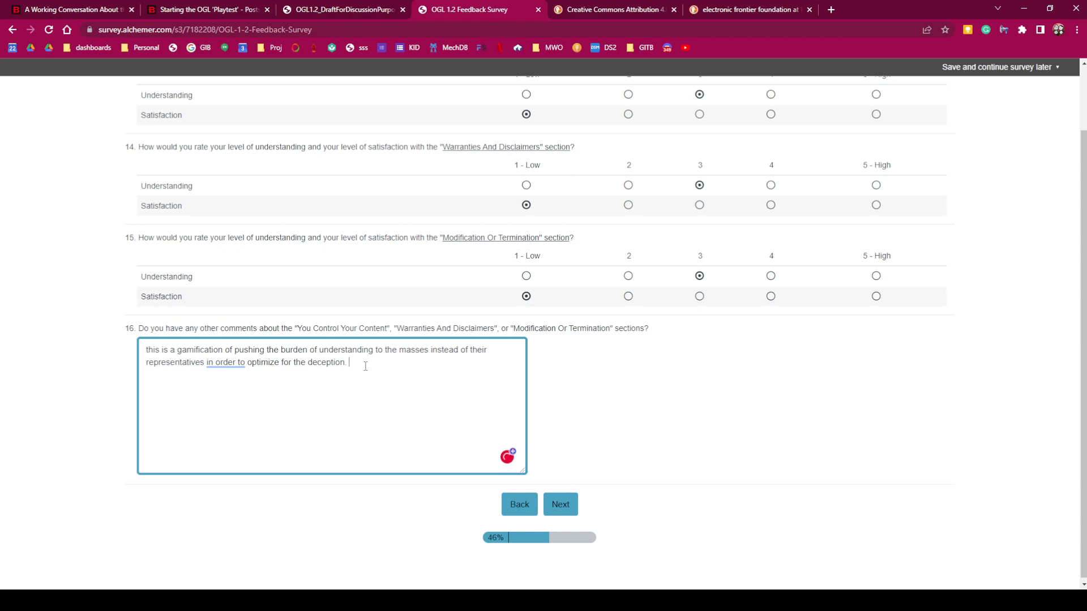
# - Continue the question 16 comment with "Why deal with their expert representatives like the EFF and digital rights"
pyautogui.write('Why deal with their expert repres')
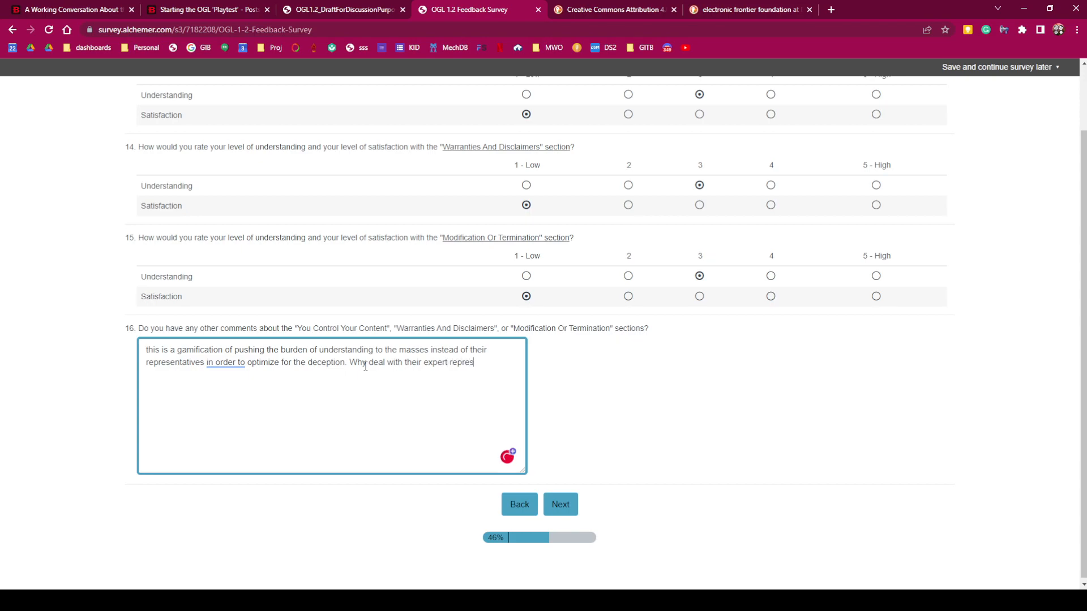
pyautogui.write('entatives like the EE')
pyautogui.press('BackSpace')
pyautogui.write('FF')
pyautogui.press('BackSpace')
pyautogui.press('BackSpace')
pyautogui.press('BackSpace')
pyautogui.write('EFFF')
pyautogui.press('BackSpace')
pyautogui.press('BackSpace')
pyautogui.write('and digital rights ')
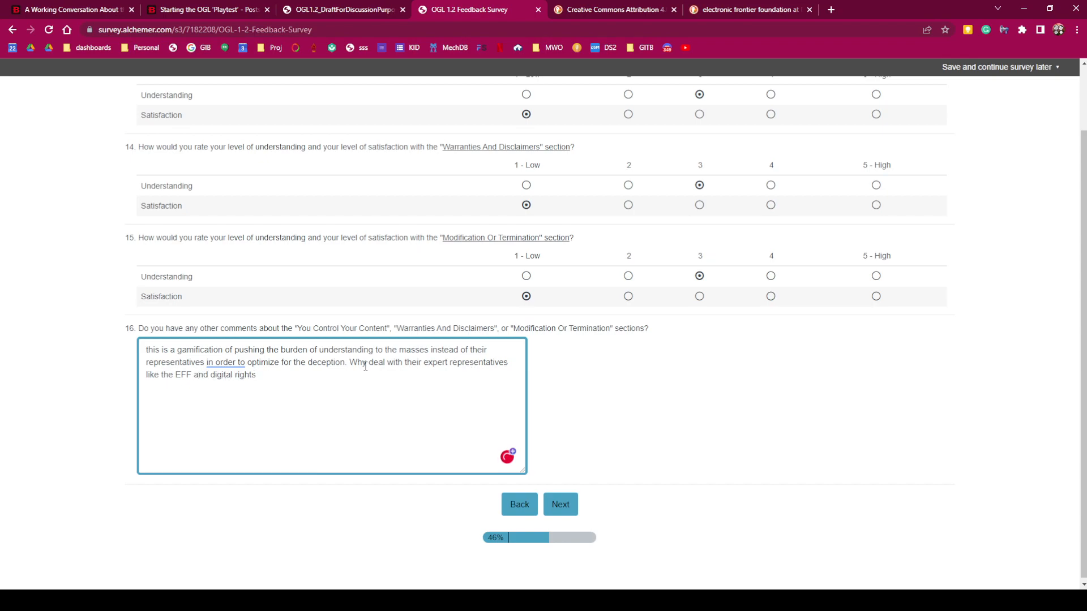
# - End the comment with "foundations when you can divide and counquer ." and continue to the next survey page
pyautogui.write('foundations when you can divide')
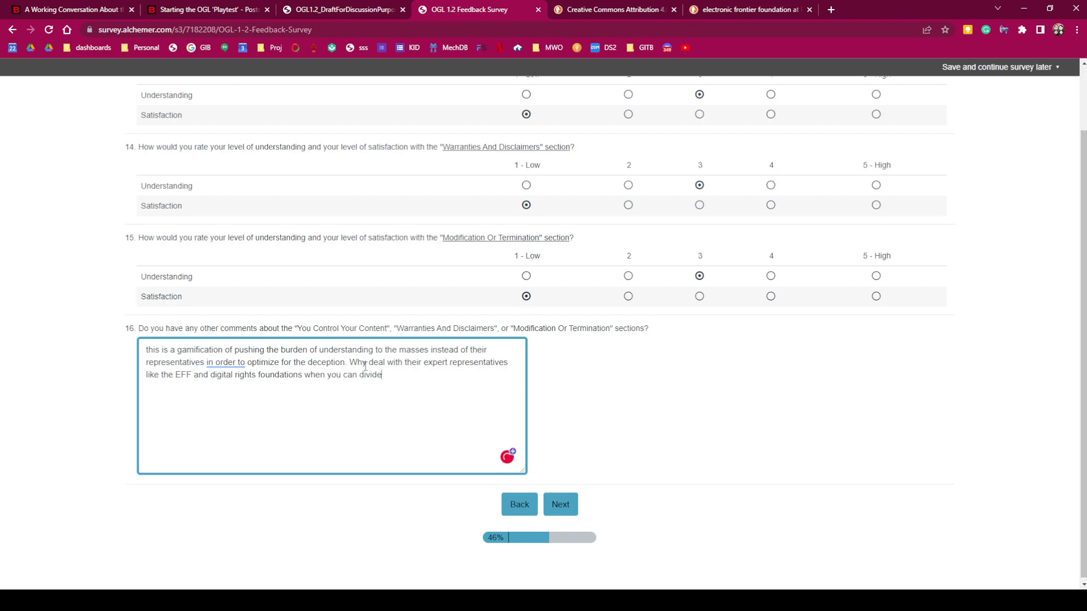
pyautogui.write(' and counquer .')
pyautogui.click(556, 513)
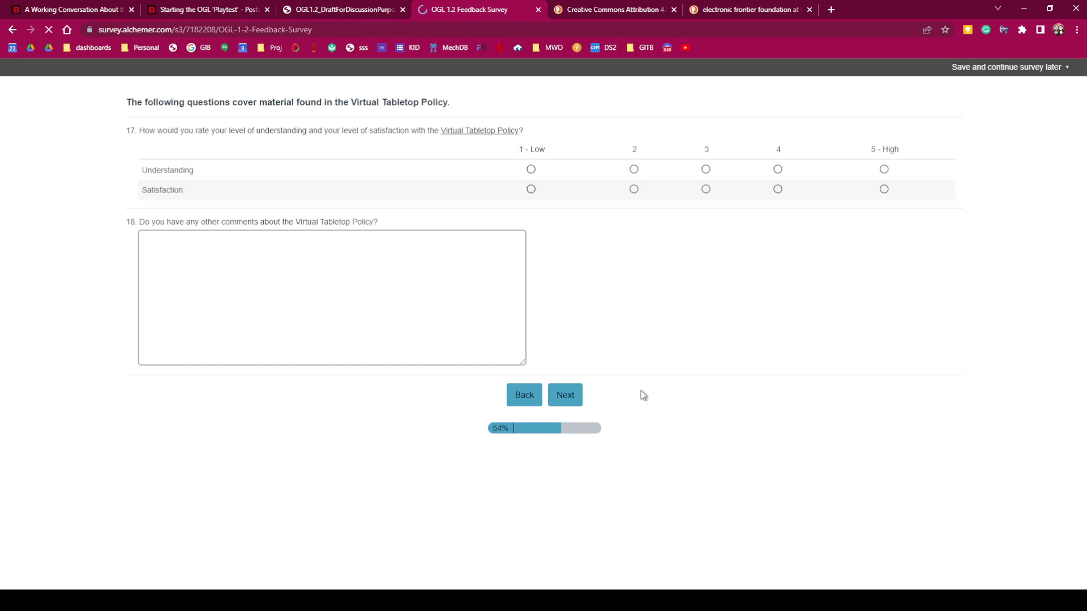
# - Rate the Virtual Tabletop Policy 3 for understanding and 1 for satisfaction, and begin the question 18 comment with "same as before."
pyautogui.click(706, 170)
pyautogui.click(531, 189)
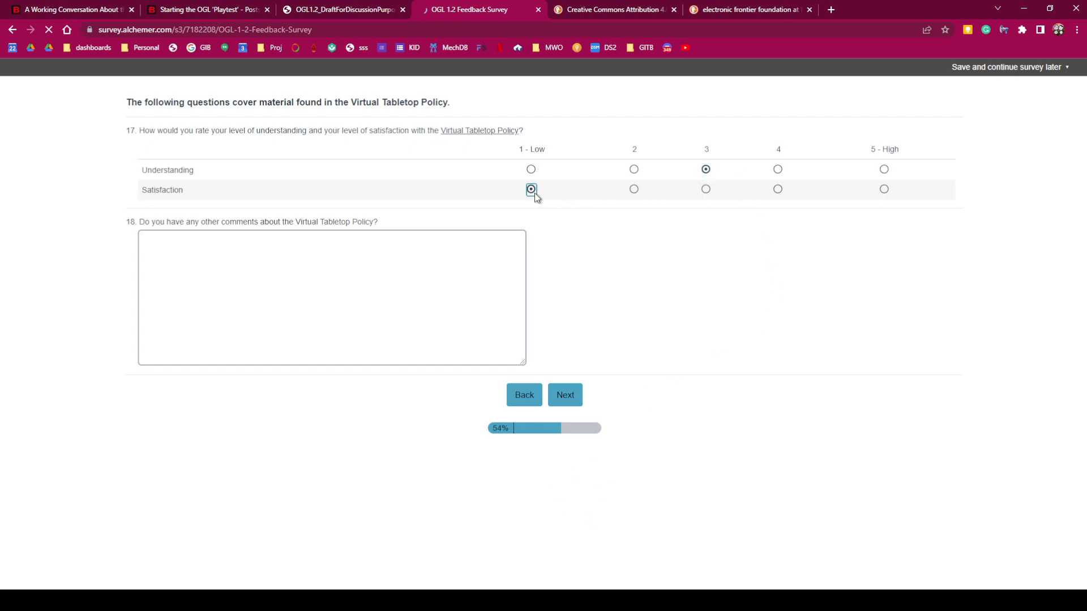
pyautogui.click(435, 264)
pyautogui.write('same ')
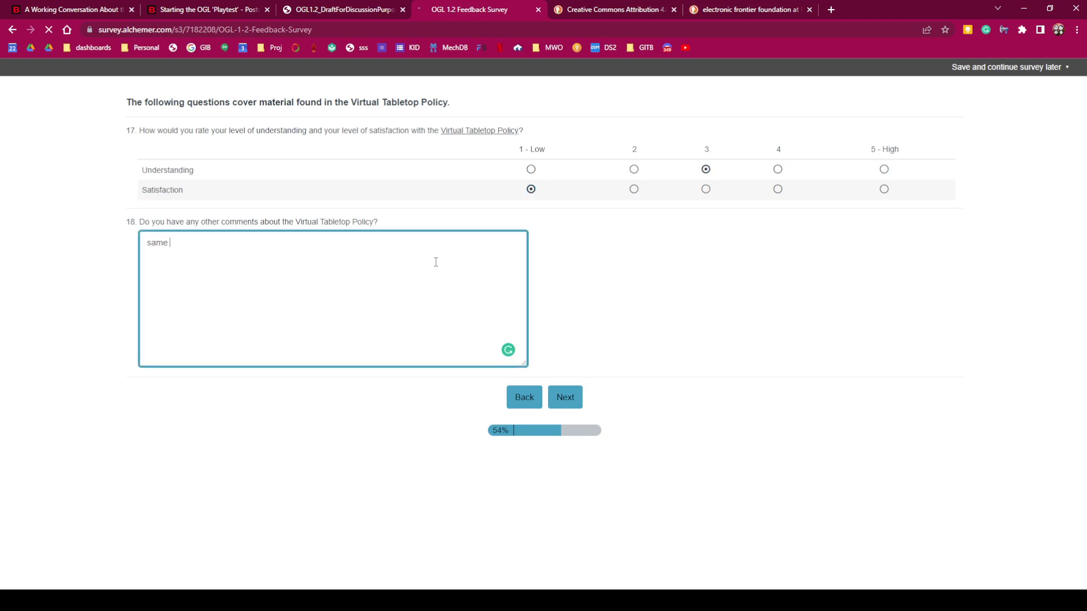
pyautogui.write('as before. Why')
# - Continue the comment with "What about current copy right is insufficient regarding VTT? it was not explained and given an Acceptable justification."
pyautogui.write('at about current copy right ')
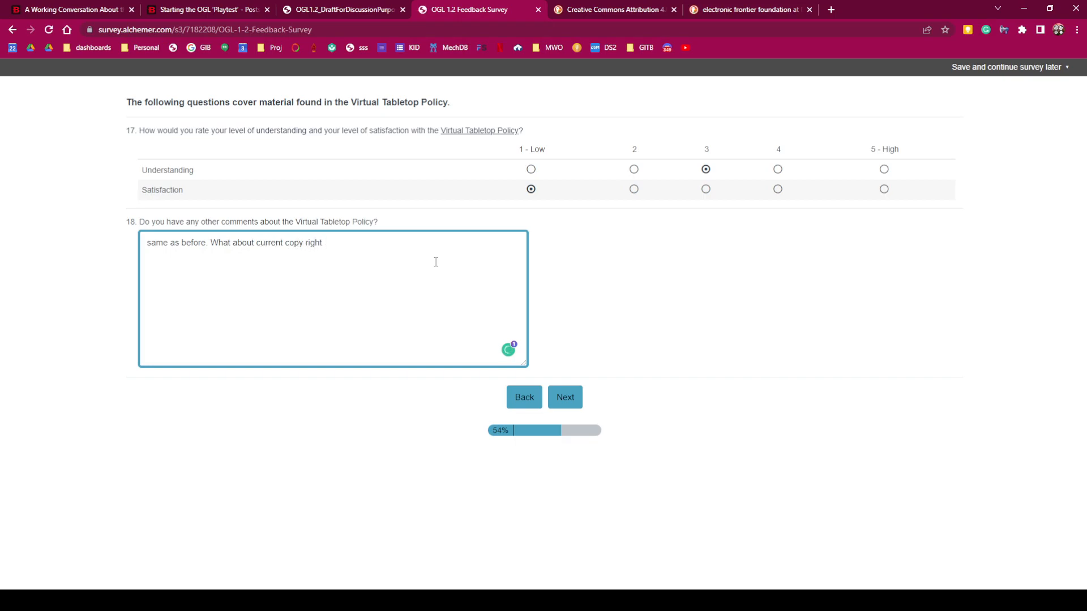
pyautogui.write('is insufficient regarding VTT? it was not explained')
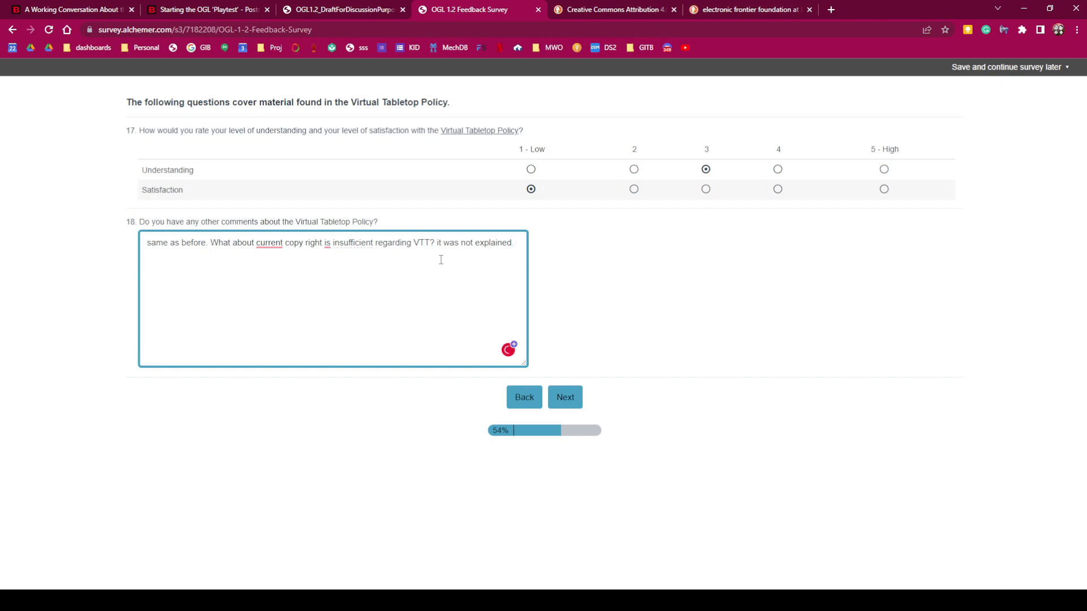
pyautogui.write(' and given an Acceptable justification.')
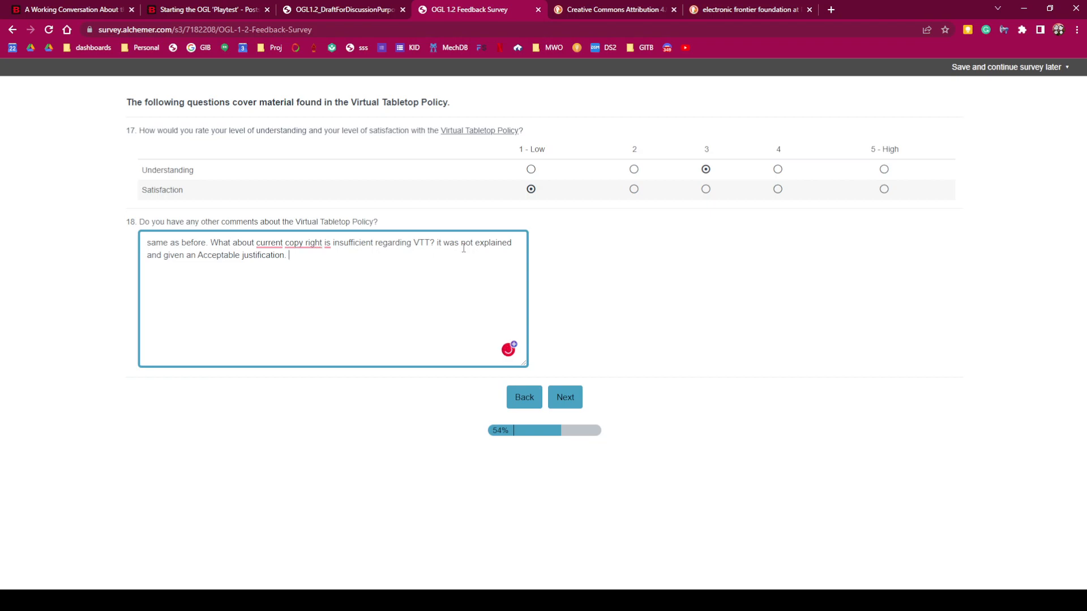
# - Correct "copy right" to "copyright" and insert "the" before "current" in the question 18 comment
pyautogui.moveTo(303, 243)
pyautogui.click(308, 271)
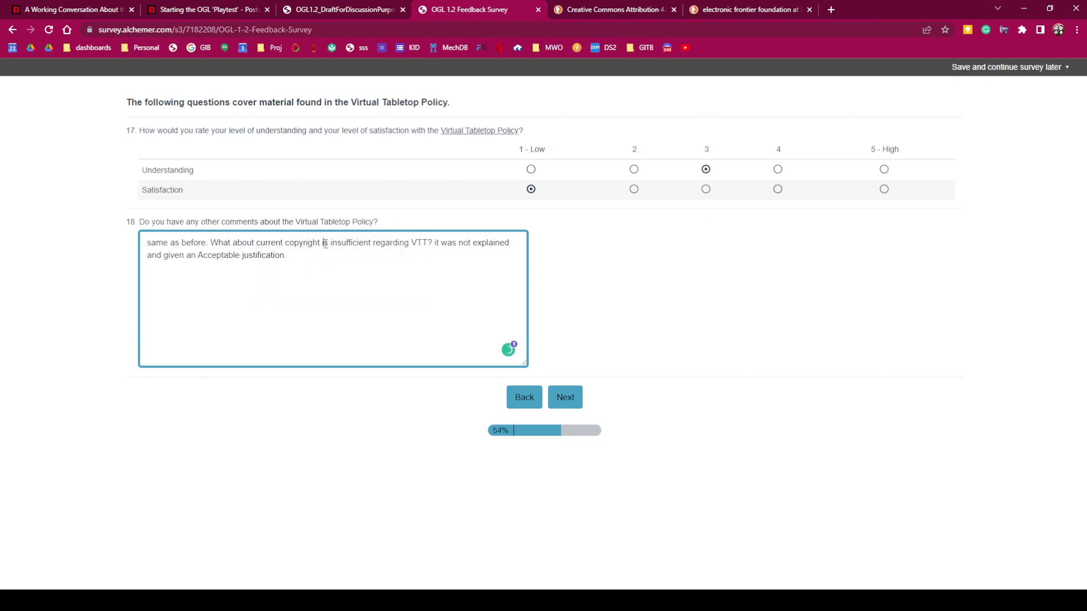
pyautogui.moveTo(270, 243)
pyautogui.click(300, 269)
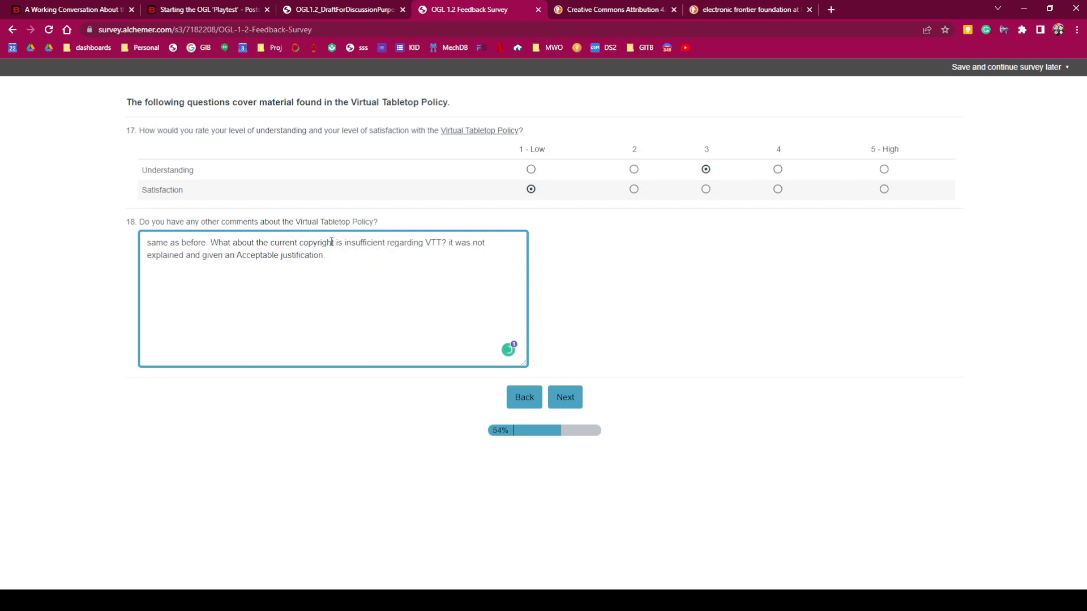
# - Insert "protections to WOTC IP" after "copyright" in the question 18 comment and continue to the next survey page
pyautogui.write('protections to')
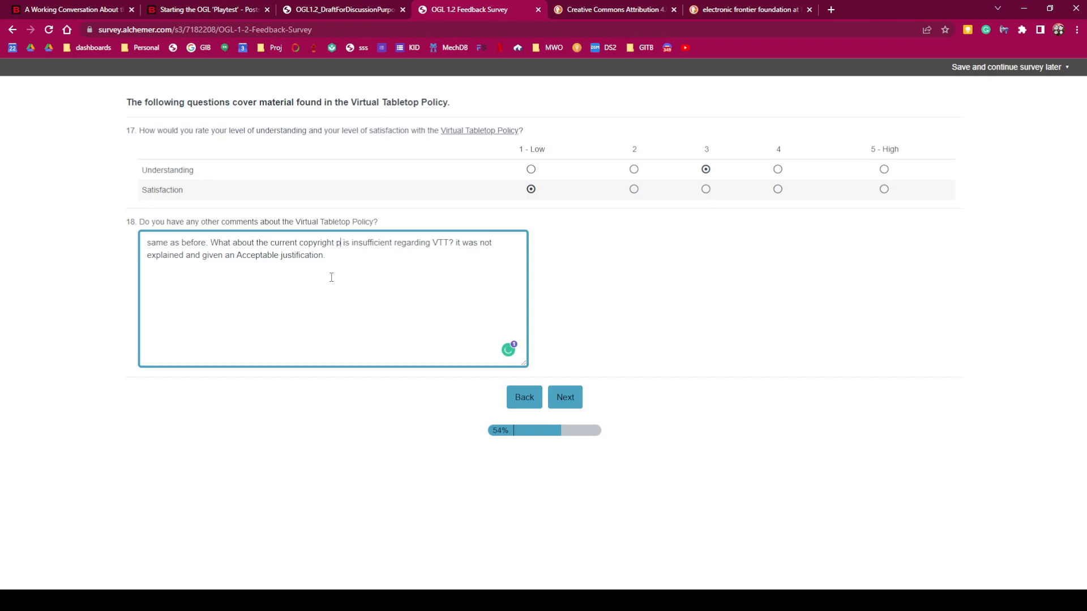
pyautogui.write(' WOTC')
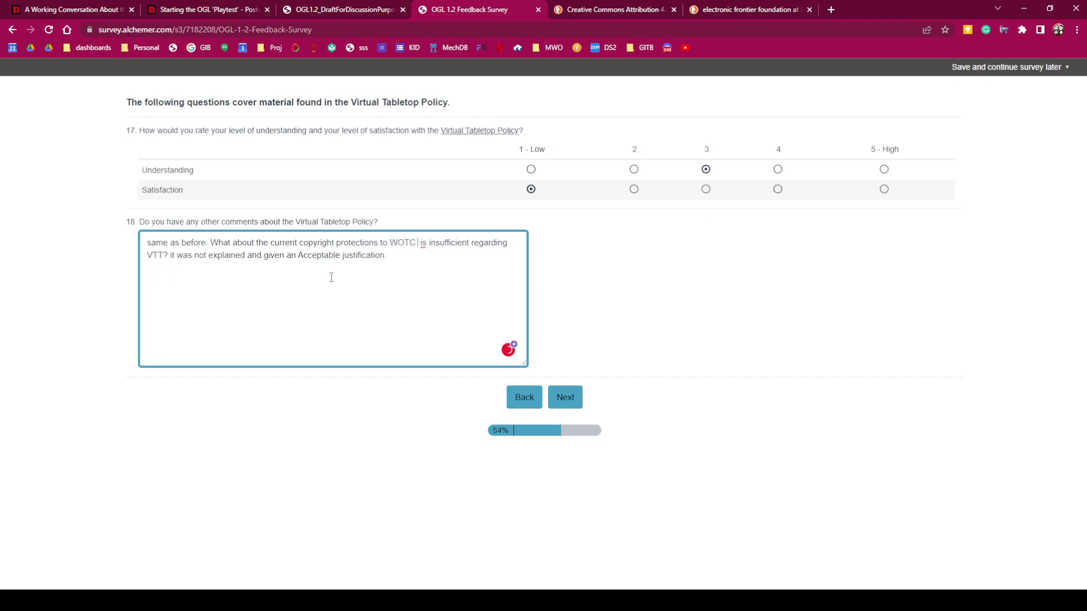
pyautogui.write(' IP')
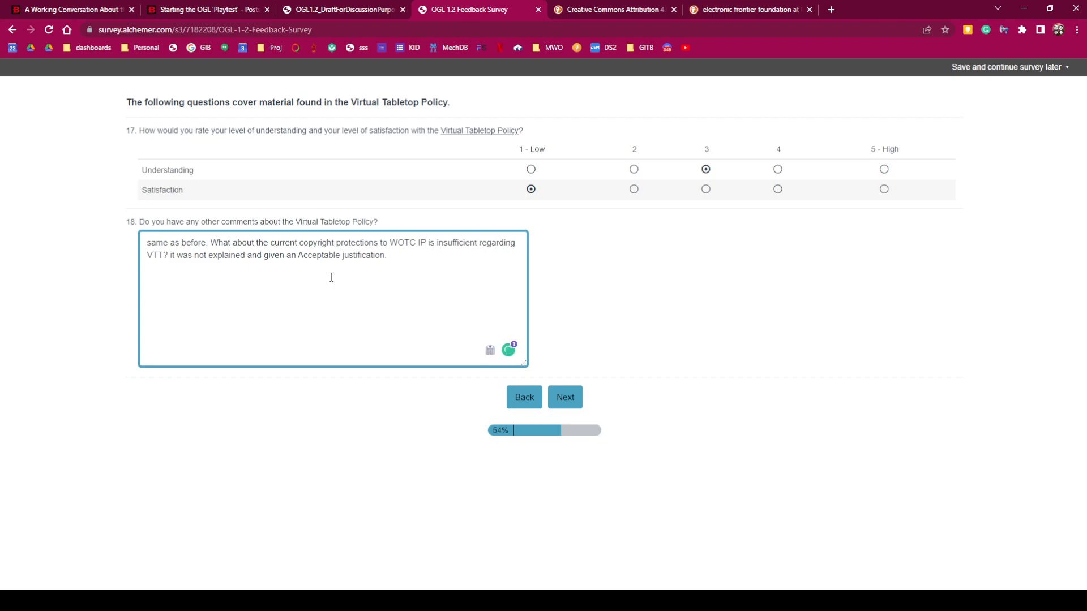
pyautogui.click(571, 398)
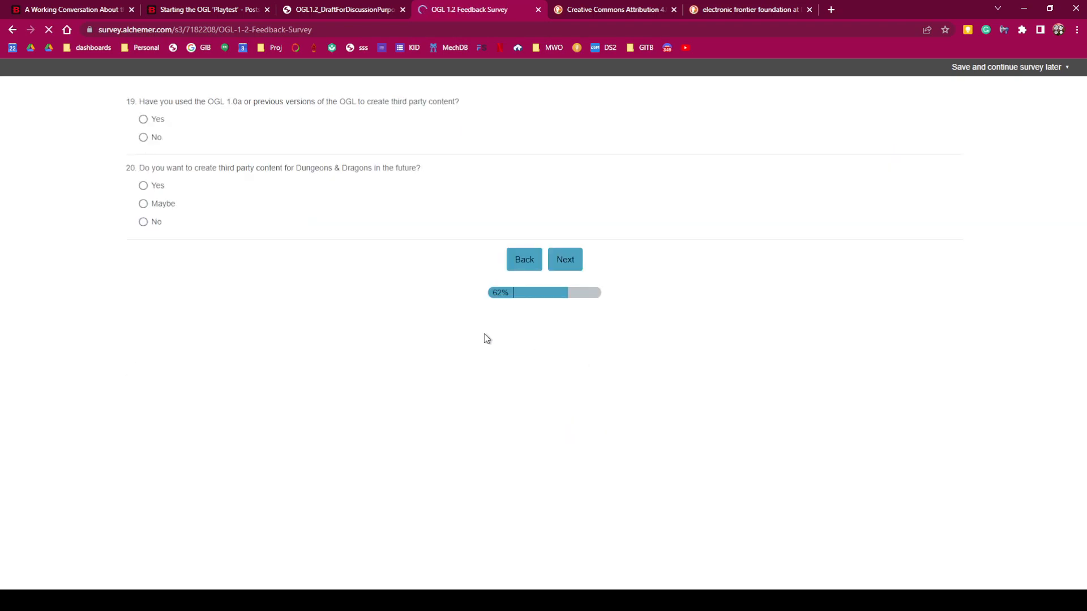
# - Answer Yes to having used earlier OGL versions and Maybe to creating future third party content, and continue to the next page
pyautogui.moveTo(183, 102); pyautogui.dragTo(224, 105)
pyautogui.click(146, 121)
pyautogui.moveTo(221, 103); pyautogui.dragTo(227, 103)
pyautogui.click(145, 205)
pyautogui.click(564, 264)
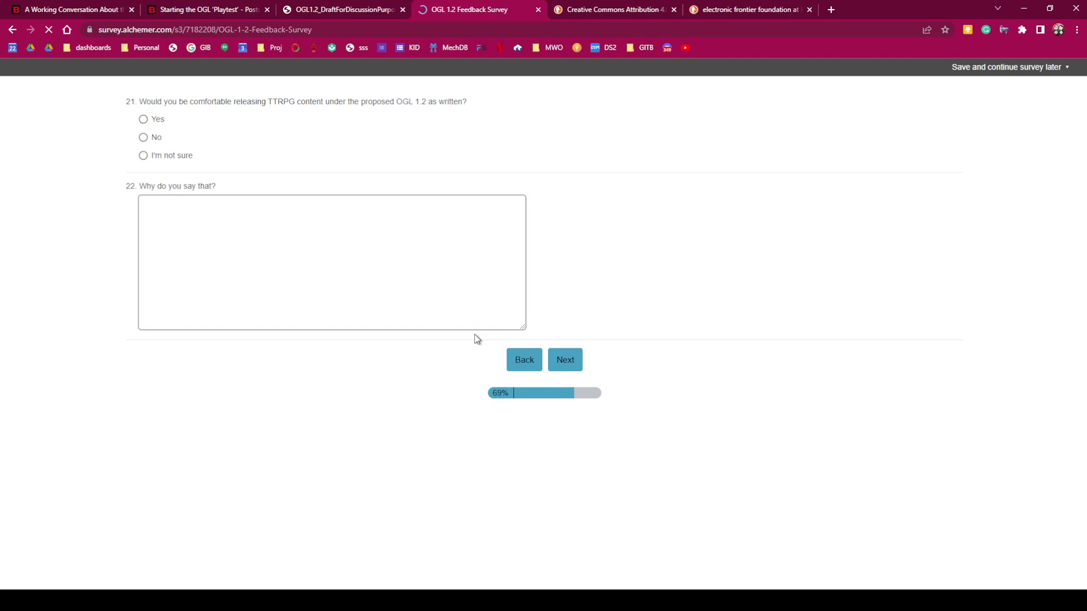
# - Answer No to question 21 and begin the question 22 comment with "deauthorization in acceptable."
pyautogui.click(155, 137)
pyautogui.click(195, 226)
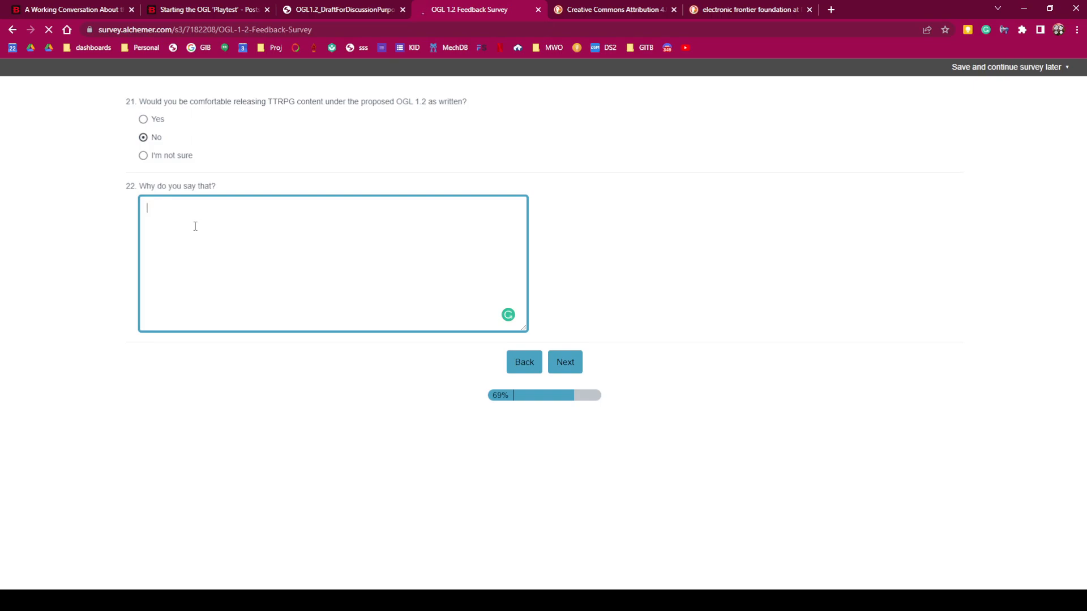
pyautogui.write('de authorization')
pyautogui.press('BackSpace')
pyautogui.press('End')
pyautogui.write('.')
pyautogui.write('in accep')
pyautogui.write('table')
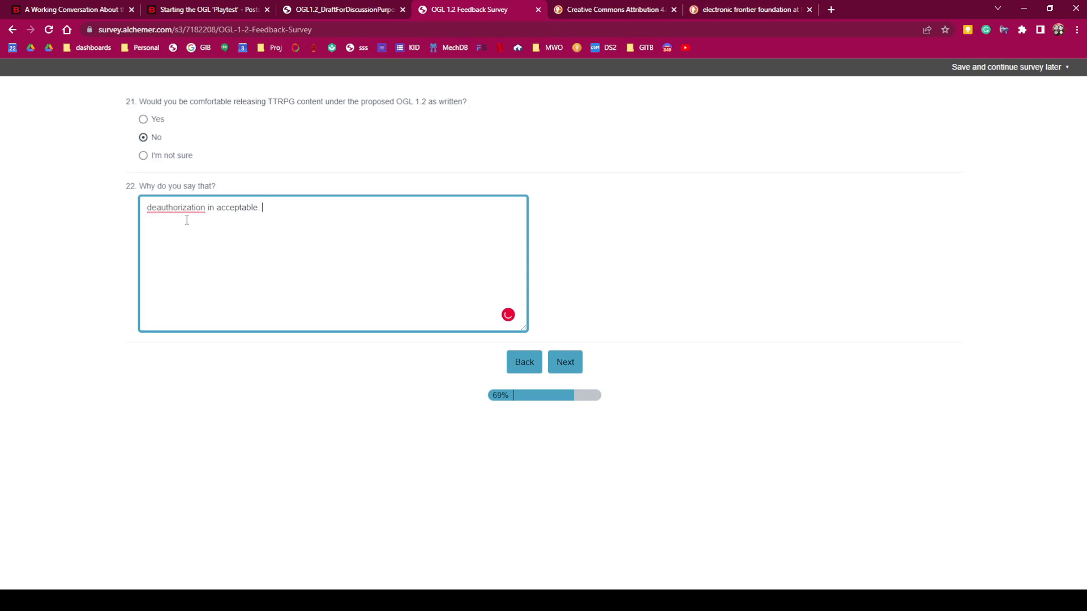
# - Continue the question 22 comment with "if you really think the 1.2 is better then allow for the 1.0 anyway -"
pyautogui.write('if you really think the 1.0')
pyautogui.press('BackSpace')
pyautogui.write('2 is better then allow for the 1.0 anyway - ')
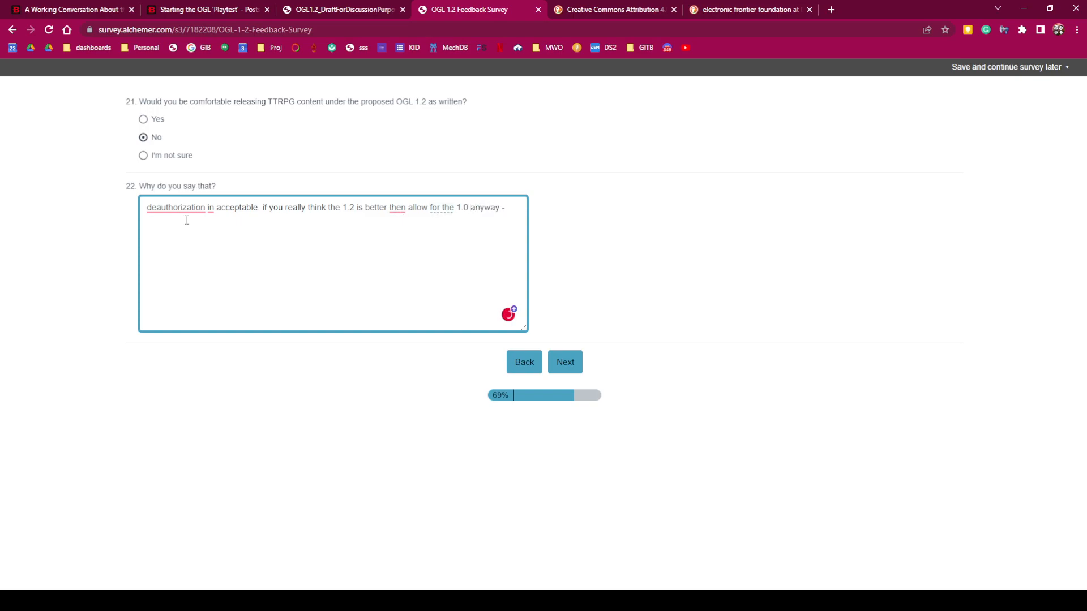
# - Continue the question 22 comment with "but I would be interested in the outcome of a legal test"
pyautogui.write('but I wa')
pyautogui.press('BackSpace')
pyautogui.press('BackSpace')
pyautogui.write('would be interested in the le')
pyautogui.press('BackSpace')
pyautogui.press('BackSpace')
pyautogui.press('BackSpace')
pyautogui.press('BackSpace')
pyautogui.write('the outcome of a legal test')
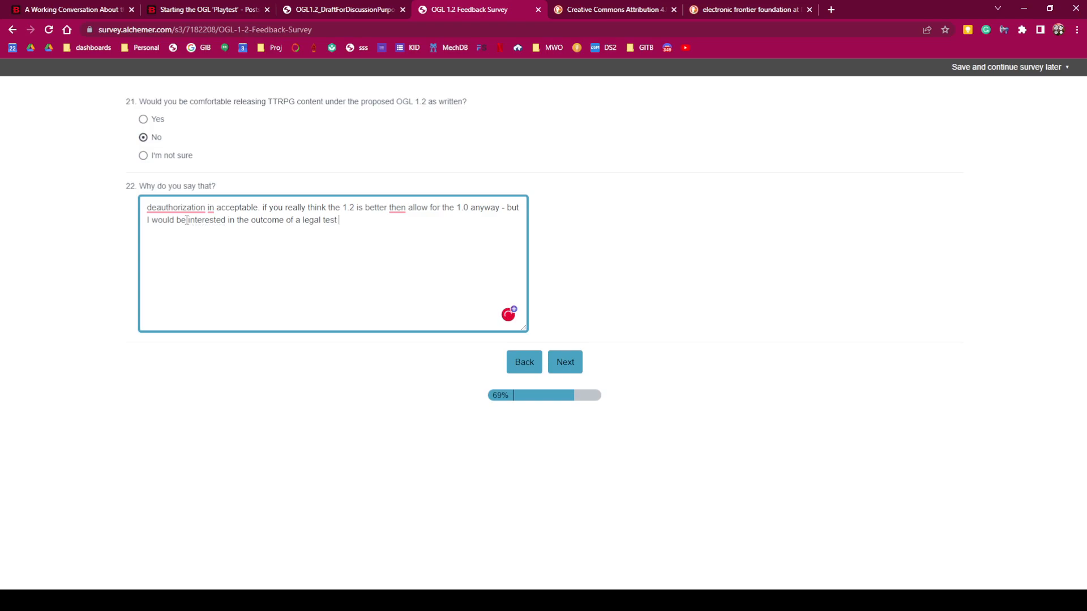
# - End the question 22 comment's last sentence with "of deauthorizing 1.0a."
pyautogui.write('of defaults')
pyautogui.press('BackSpace')
pyautogui.press('BackSpace')
pyautogui.press('BackSpace')
pyautogui.press('BackSpace')
pyautogui.press('BackSpace')
pyautogui.press('BackSpace')
pyautogui.write('deautho')
pyautogui.press('BackSpace')
pyautogui.press('BackSpace')
pyautogui.press('BackSpace')
pyautogui.press('BackSpace')
pyautogui.press('BackSpace')
pyautogui.press('BackSpace')
pyautogui.press('BackSpace')
pyautogui.write('authorizing 1.0a.')
# - Change "in" to "is" before "acceptable" in the question 22 comment using the grammar suggestion
pyautogui.click(182, 208)
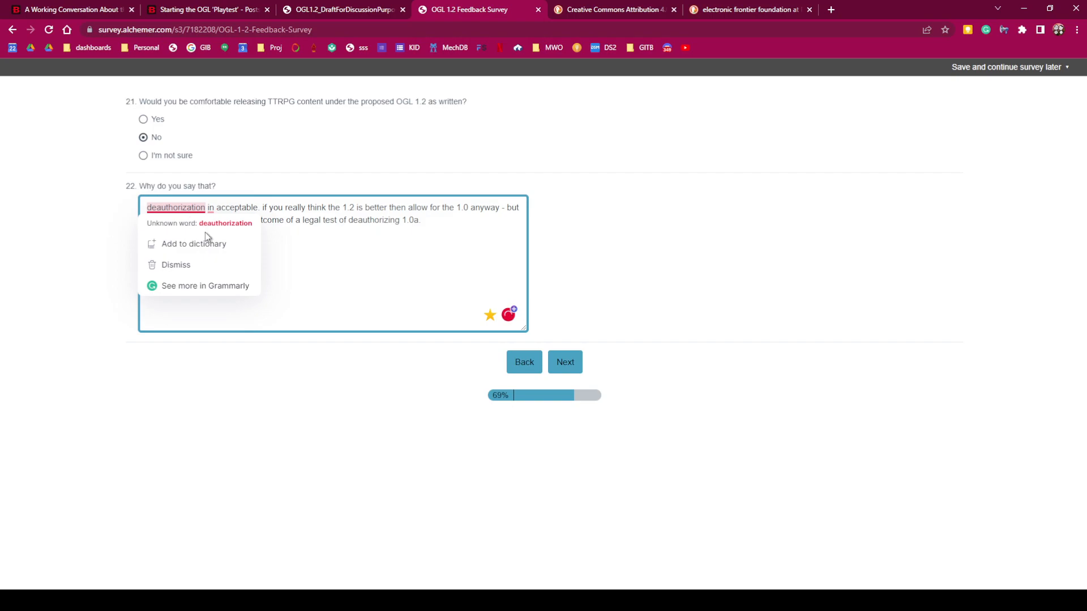
pyautogui.click(210, 207)
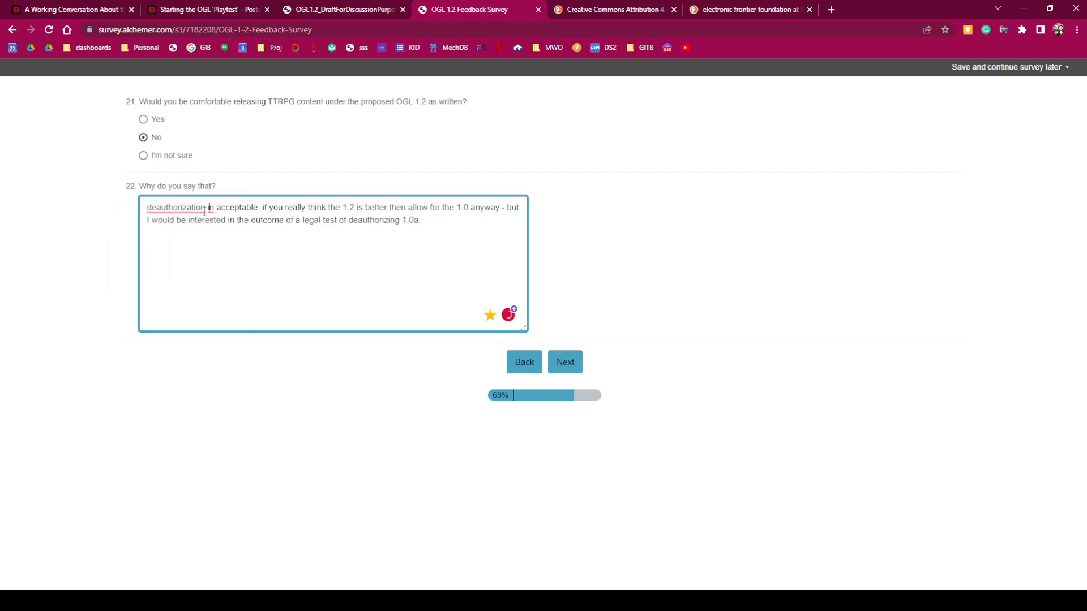
pyautogui.click(222, 224)
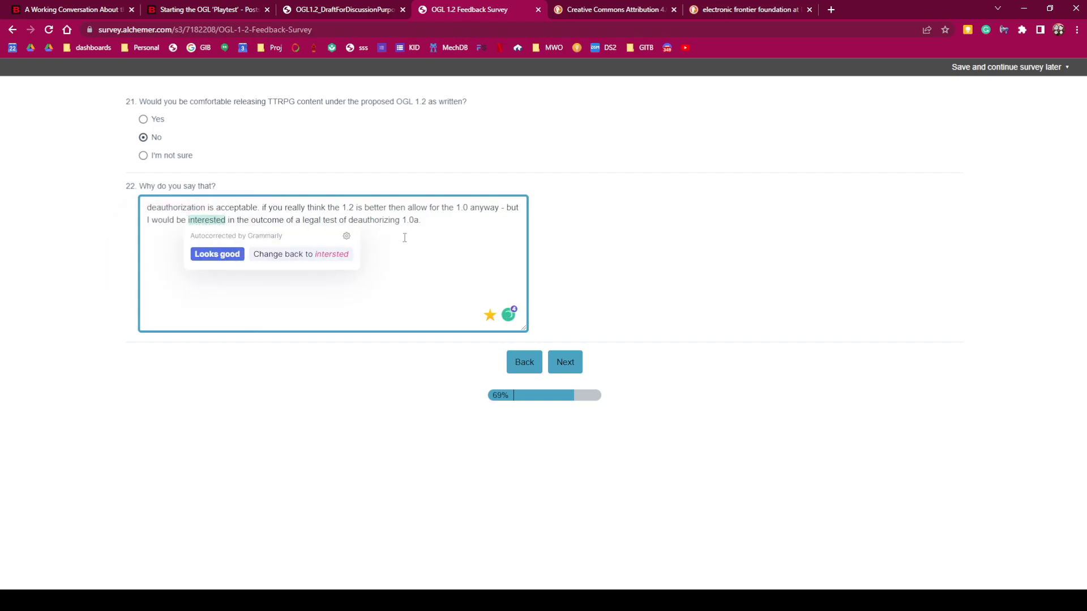
pyautogui.click(451, 220)
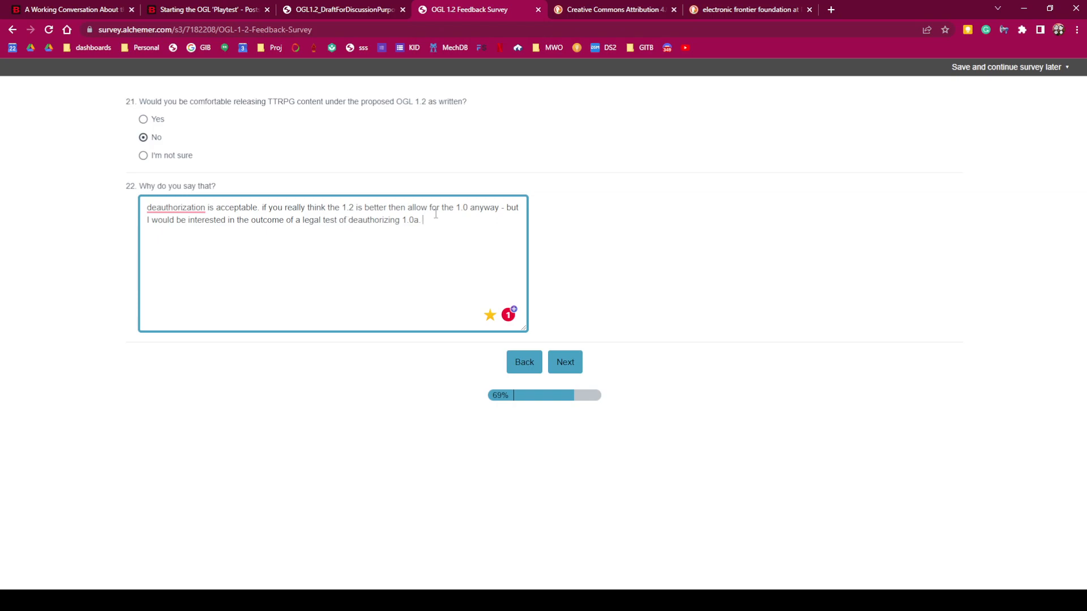
# - Change "1.0 anyway" to "1.0a anyway" and insert "let publishers and market decide." after the dash in the question 22 comment
pyautogui.click(468, 208)
pyautogui.write('ay - ')
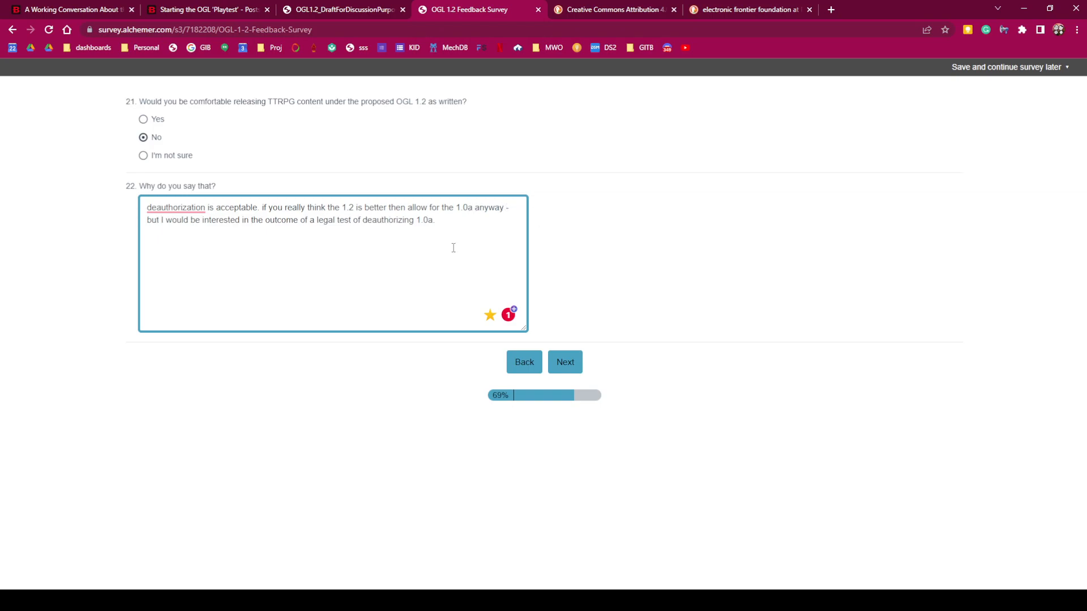
pyautogui.write('let publishers ')
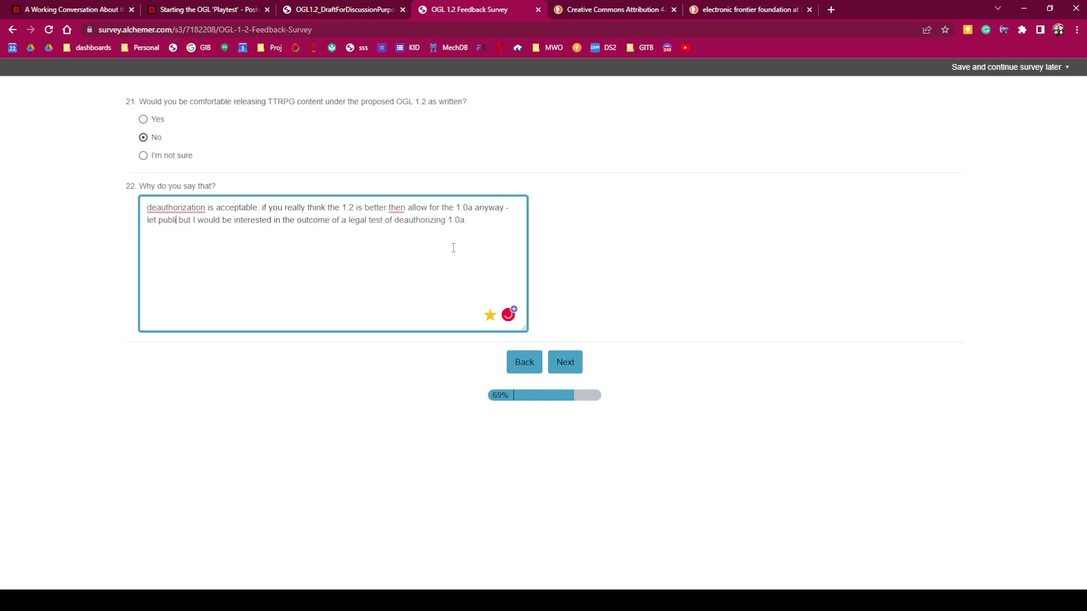
pyautogui.write('and market decide')
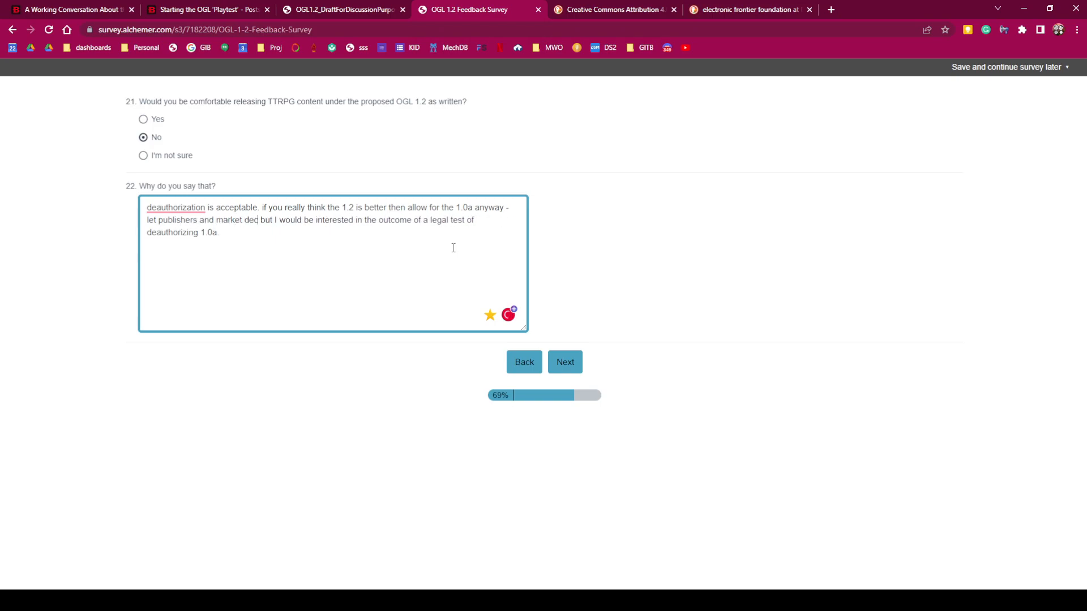
pyautogui.press('BackSpace')
pyautogui.write('.')
# - Capitalize "But" at the start of the legal test sentence and continue to the next survey page
pyautogui.hotkey('shift', 'Right')
pyautogui.hotkey('shift', 'Right')
pyautogui.hotkey('shift', 'Right')
pyautogui.hotkey('shift', 'Left')
pyautogui.write('B')
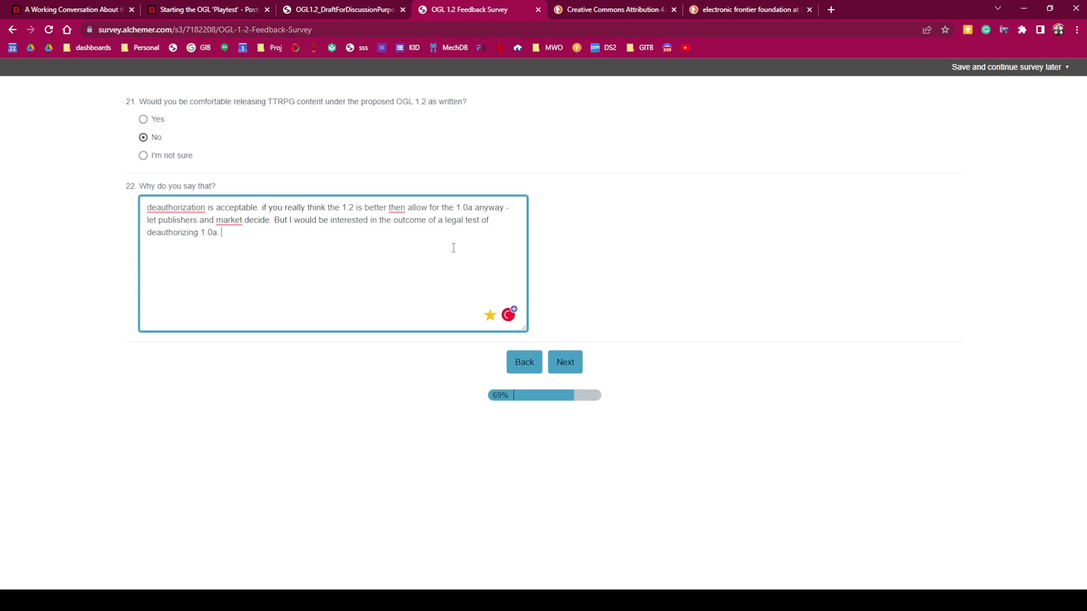
pyautogui.click(566, 367)
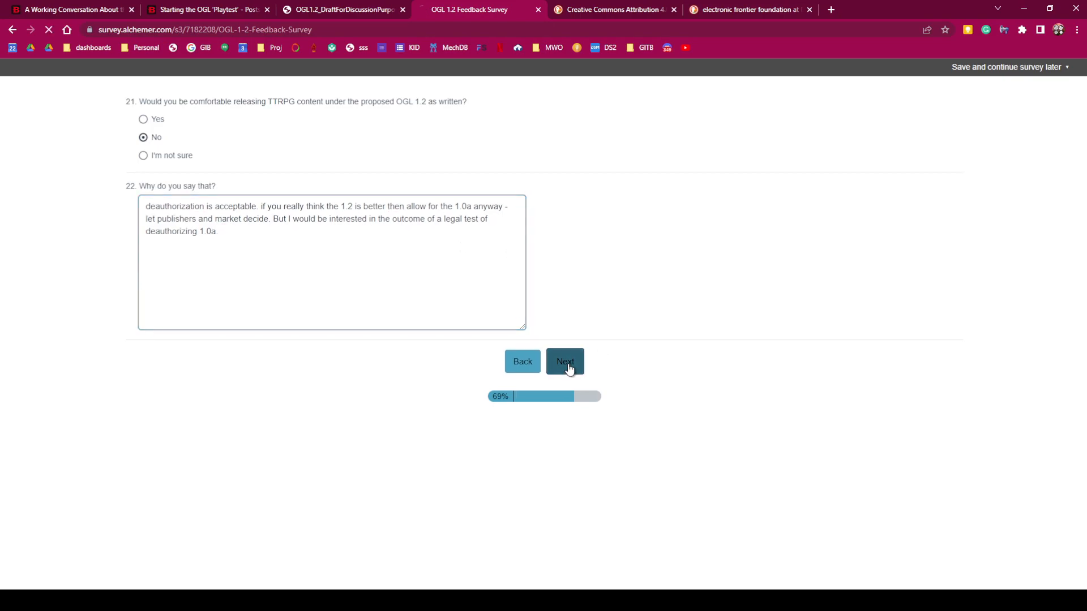
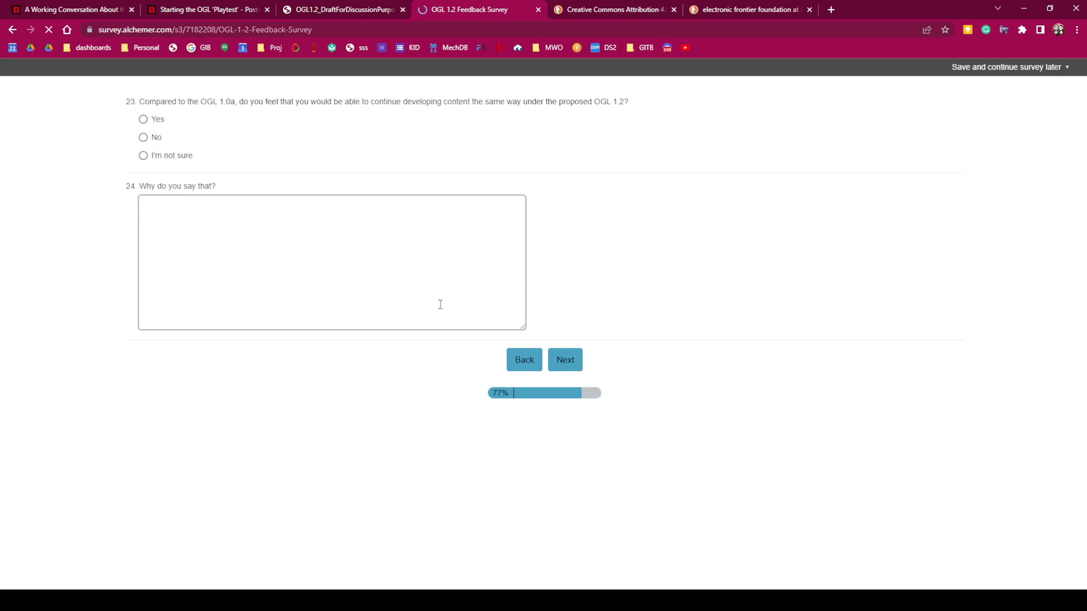
# - Answer No to question 23 and begin the question 24 comment with "Moving to ORC. an apology is only as good as"
pyautogui.moveTo(237, 104); pyautogui.dragTo(240, 104)
pyautogui.moveTo(237, 102); pyautogui.dragTo(461, 106)
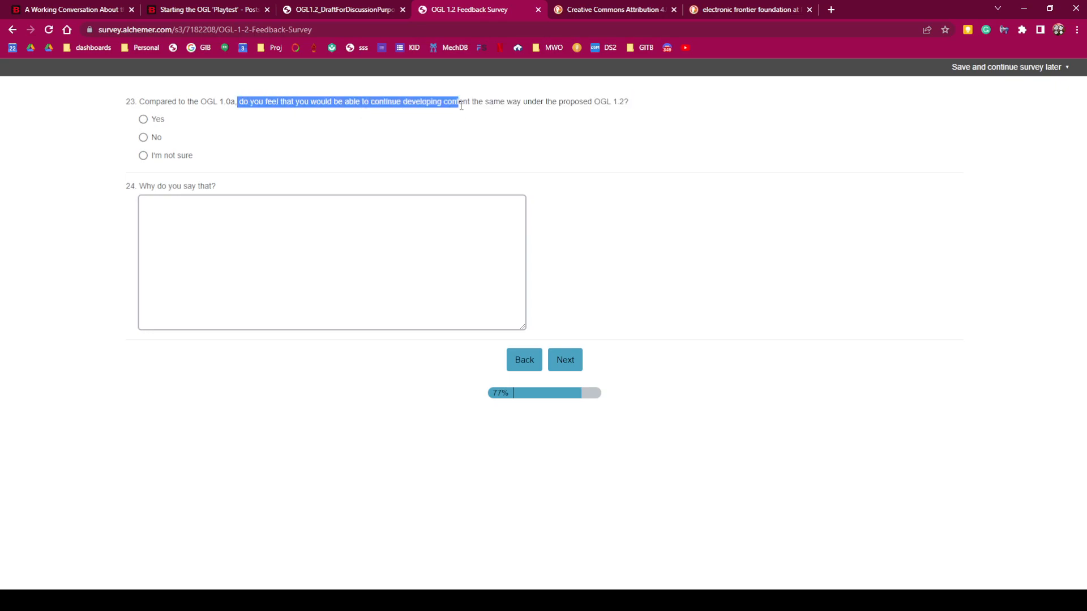
pyautogui.click(143, 137)
pyautogui.click(221, 239)
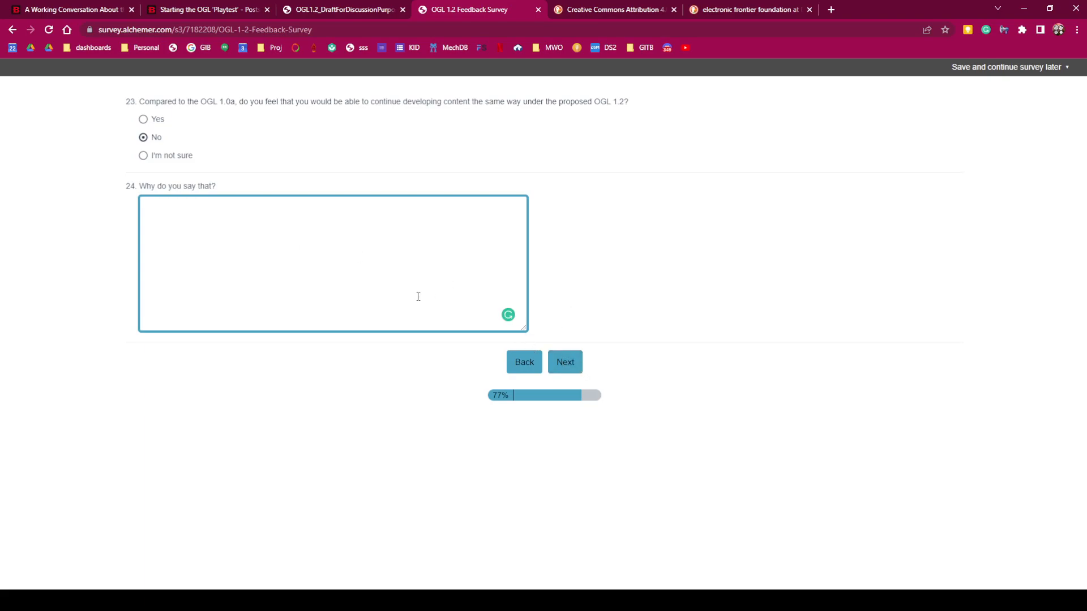
pyautogui.write('Moving to or')
pyautogui.press('BackSpace')
pyautogui.press('BackSpace')
pyautogui.write('ORC>')
pyautogui.press('BackSpace')
pyautogui.press('BackSpace')
pyautogui.write('ORC. an apology is only as good as')
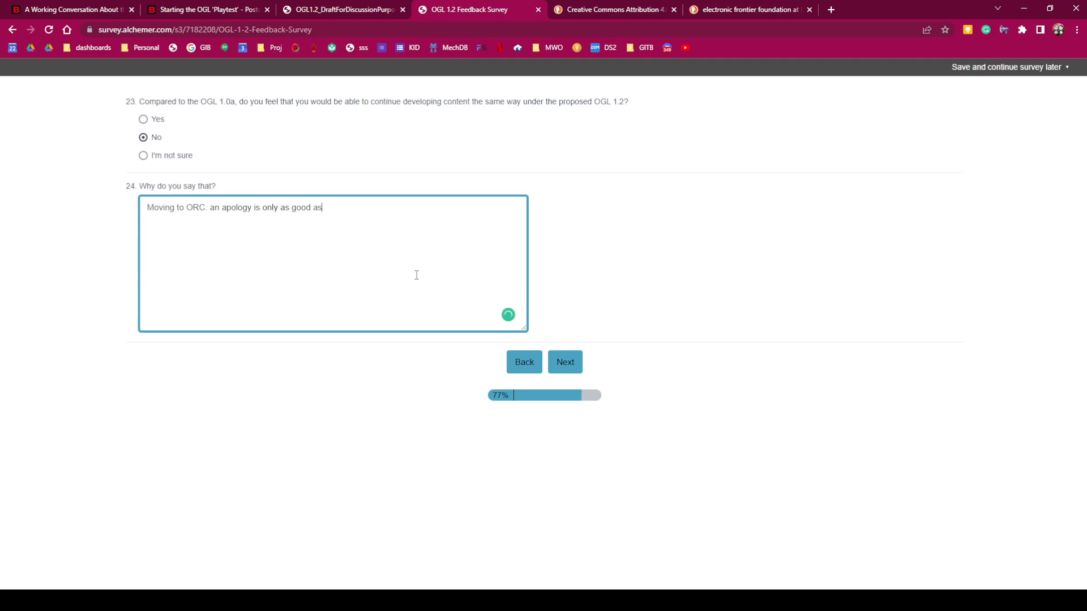
# - Complete the apology sentence in the question 24 comment with "its reparations."
pyautogui.write(' its reparations')
pyautogui.write('. Singaling')
pyautogui.press('BackSpace')
pyautogui.press('BackSpace')
pyautogui.press('BackSpace')
pyautogui.press('BackSpace')
pyautogui.press('BackSpace')
pyautogui.press('BackSpace')
pyautogui.press('BackSpace')
pyautogui.press('BackSpace')
pyautogui.press('BackSpace')
pyautogui.write('this apology')
pyautogui.press('BackSpace')
pyautogui.press('BackSpace')
pyautogui.press('BackSpace')
pyautogui.press('BackSpace')
pyautogui.press('BackSpace')
pyautogui.press('BackSpace')
pyautogui.press('BackSpace')
pyautogui.press('BackSpace')
pyautogui.press('BackSpace')
pyautogui.press('BackSpace')
# - Add "Good luck to the employee. I hope ORC changes the landscape that they find employment in more competitive and less monopolistic corporations." to the comment
pyautogui.write('Good luck to the emplo')
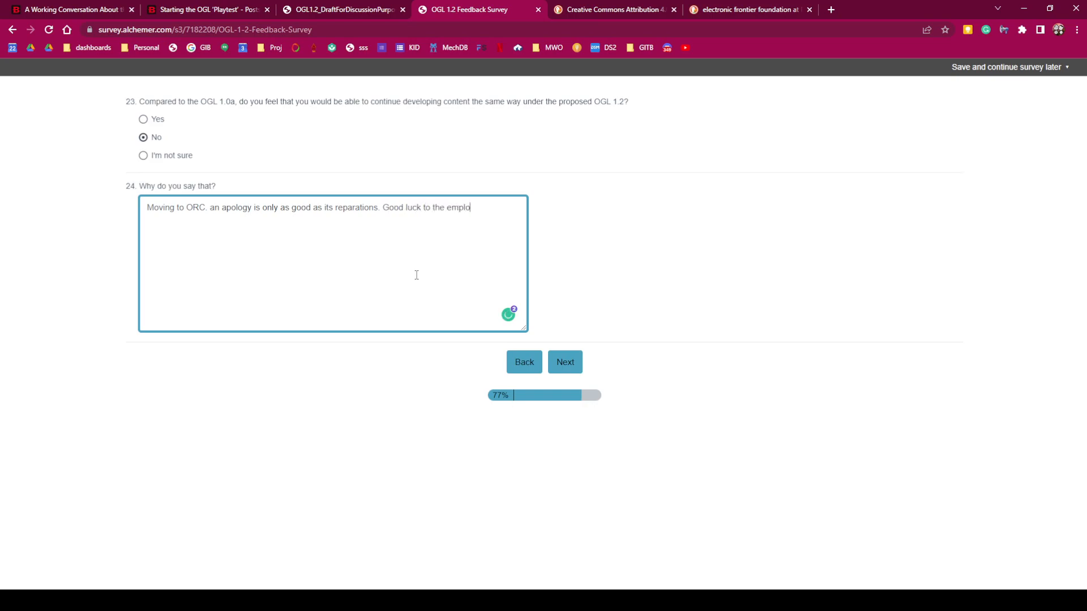
pyautogui.write('yee. I hope ORC changes the landscape that')
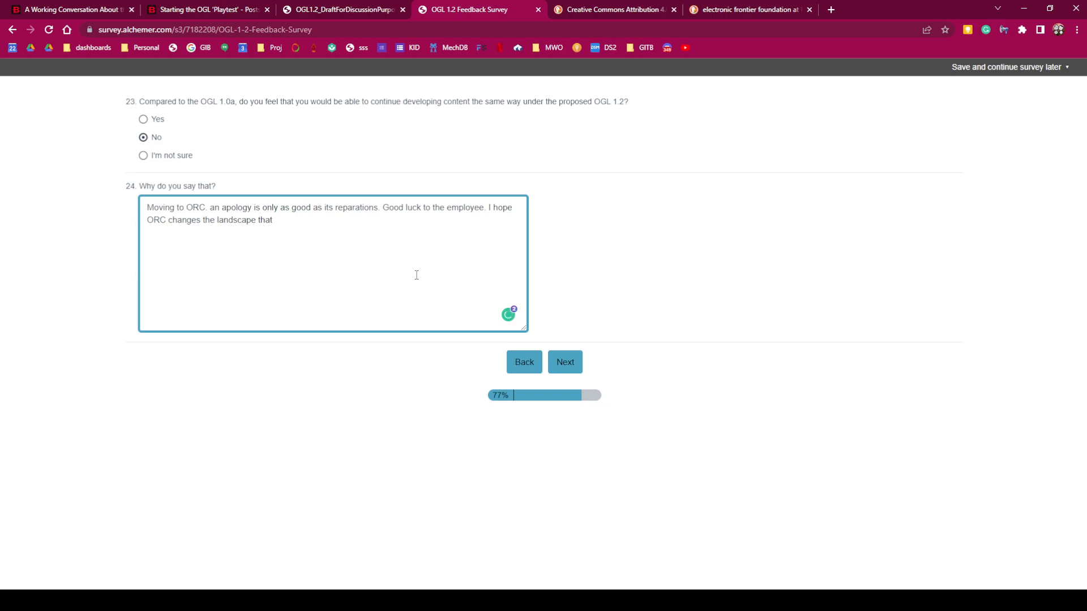
pyautogui.write('they find')
pyautogui.write('employeme')
pyautogui.press('BackSpace')
pyautogui.write('nt in more competa')
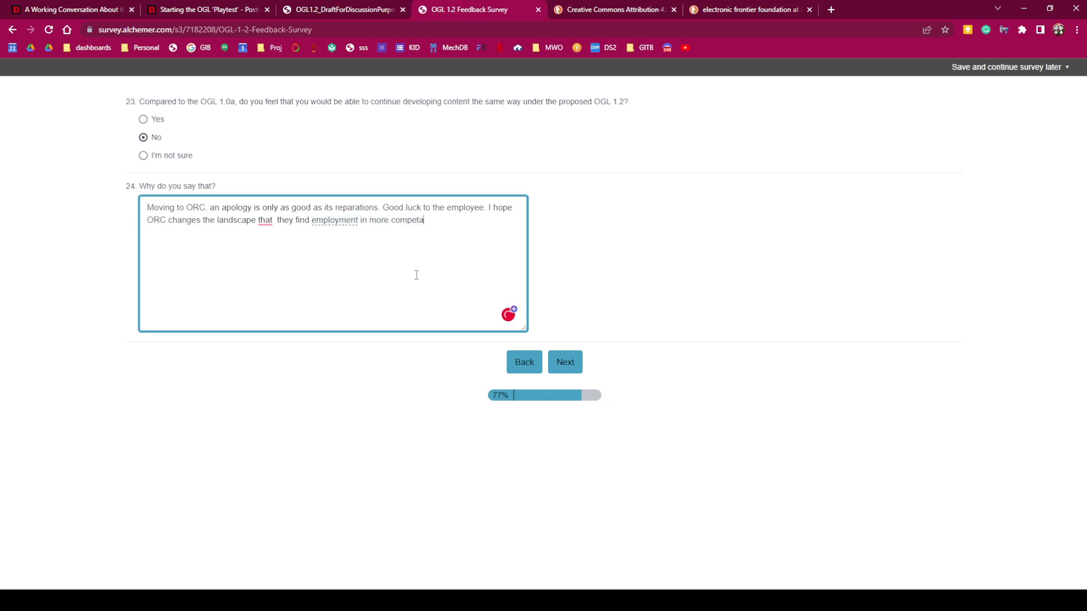
pyautogui.press('BackSpace')
pyautogui.write('itive and less monopolistic')
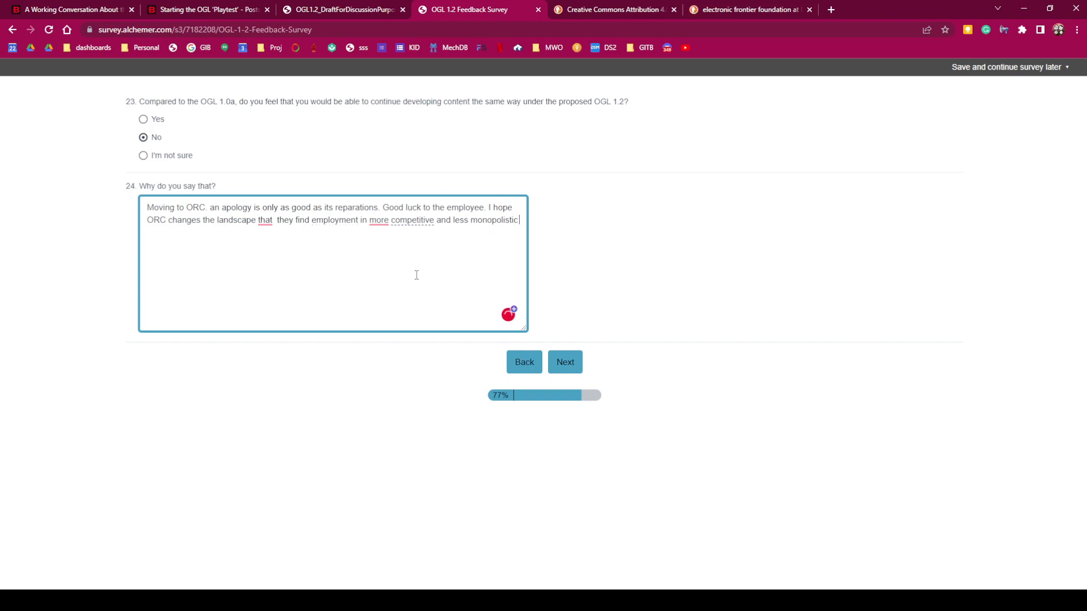
pyautogui.write(' cop')
pyautogui.write('rporations.')
# - Add "Since success is by the best staff and talent - then ORC means better" to the question 24 comment
pyautogui.write(' Since success i')
pyautogui.write('s by the best ')
pyautogui.write('the')
pyautogui.press('BackSpace')
pyautogui.press('BackSpace')
pyautogui.press('BackSpace')
pyautogui.write('sta')
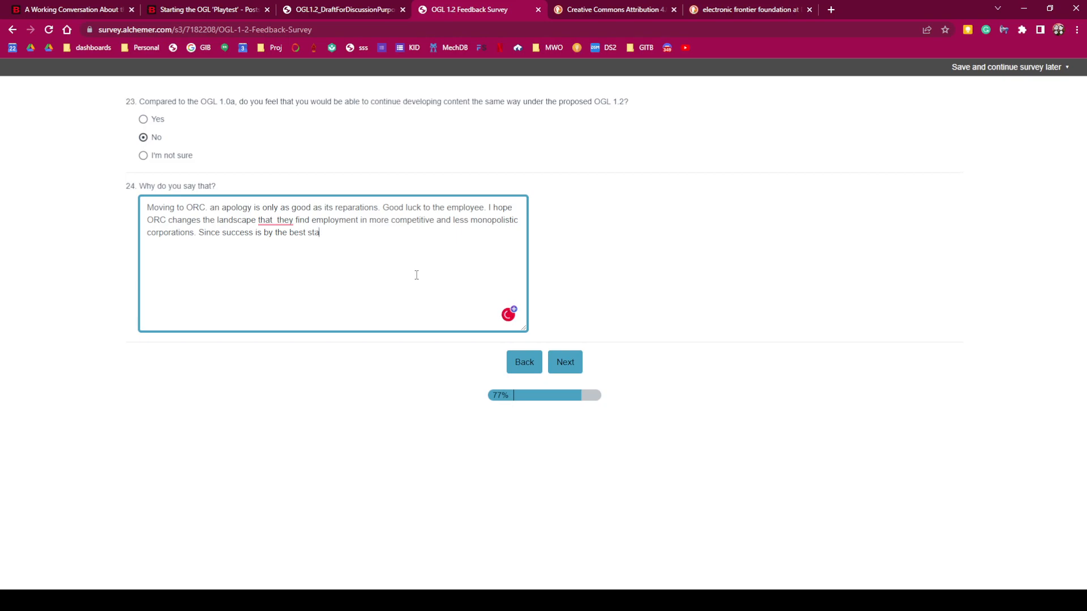
pyautogui.write('ff and talent - then ORC means better ')
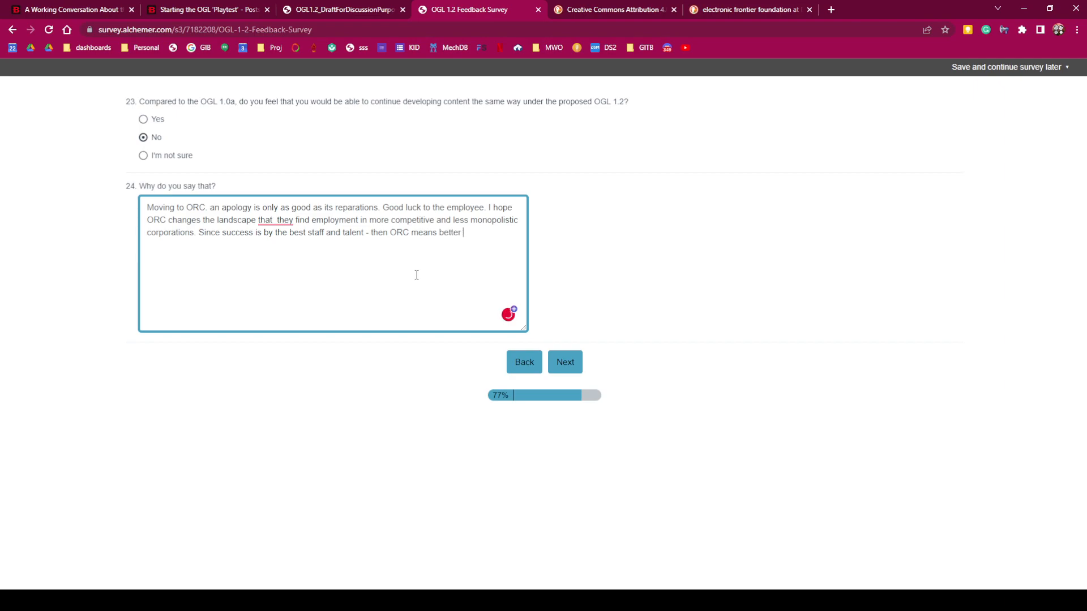
# - Finish the question 24 comment with "compensation and pay - through free market and competition." and continue to the next survey page
pyautogui.write('compensation and p')
pyautogui.press('BackSpace')
pyautogui.press('BackSpace')
pyautogui.press('BackSpace')
pyautogui.press('BackSpace')
pyautogui.write('and pay - through fre')
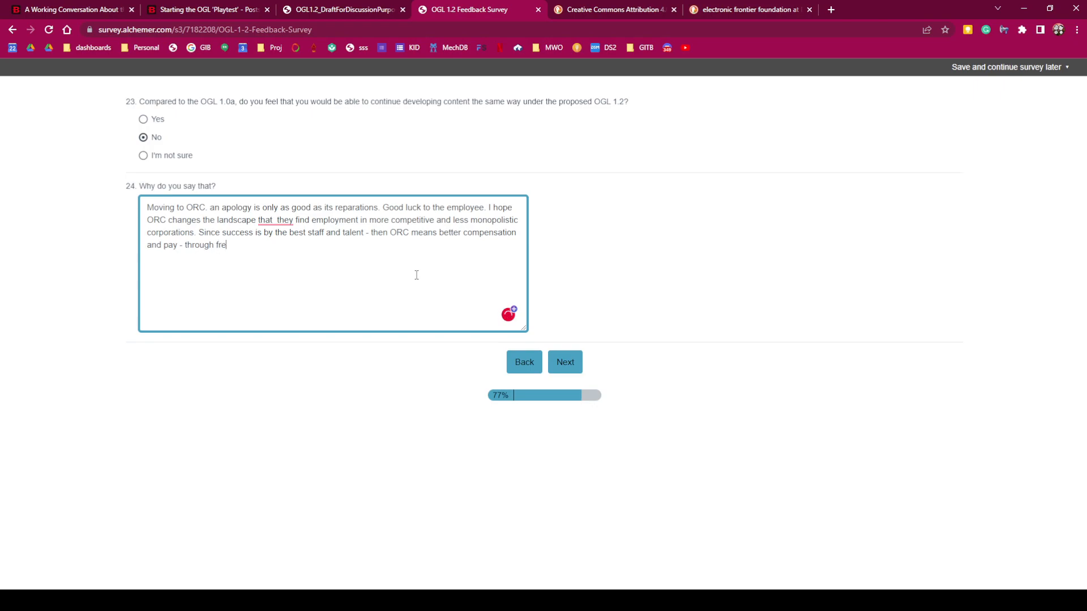
pyautogui.write('e market and competition')
pyautogui.hotkey('ctrl', 'a')
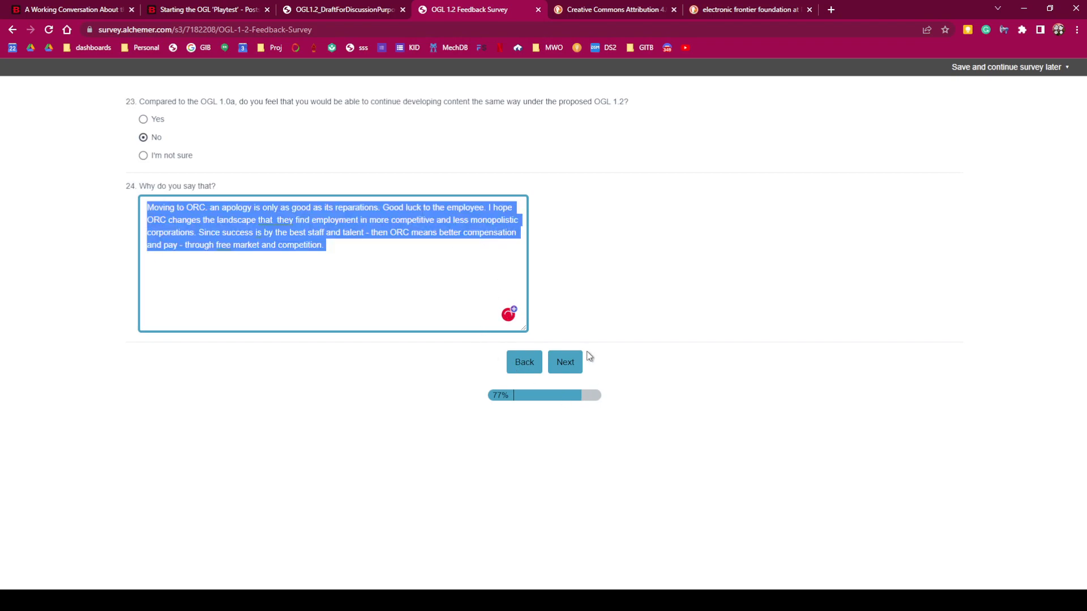
pyautogui.click(572, 363)
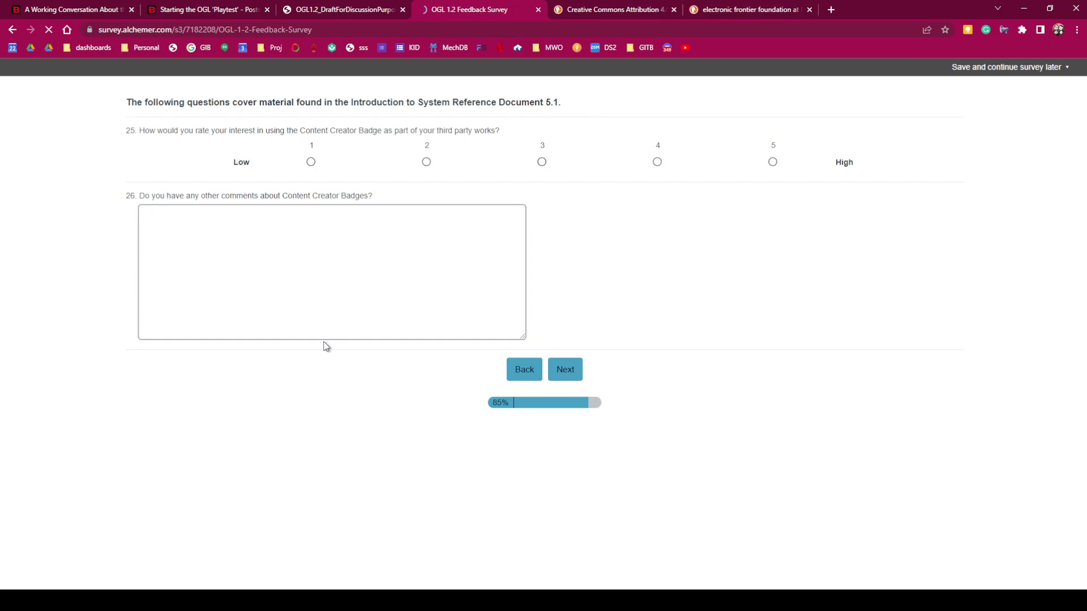
# - Rate interest in the Content Creator Badge as 1 and begin the question 26 comment with "Its centralized under WOTC. not EFF."
pyautogui.click(311, 162)
pyautogui.click(293, 254)
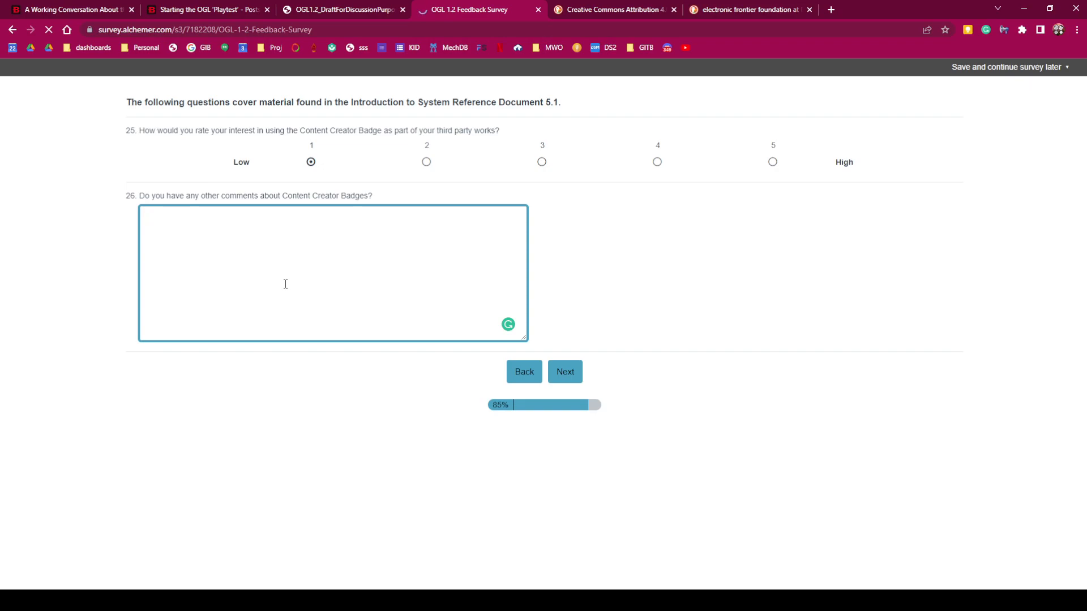
pyautogui.write('Its centralize')
pyautogui.write('d under you')
pyautogui.press('BackSpace')
pyautogui.press('BackSpace')
pyautogui.press('BackSpace')
pyautogui.press('BackSpace')
pyautogui.press('BackSpace')
pyautogui.write('WO')
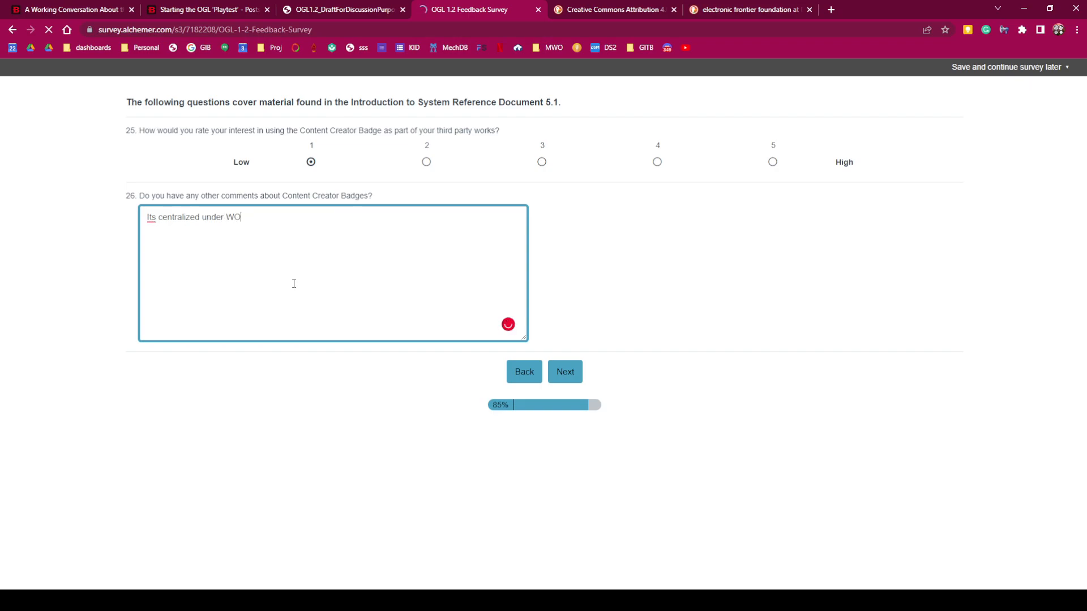
pyautogui.write('TC. not')
pyautogui.write(' E')
pyautogui.write('FF ')
# - Complete the badge comment with "if it was under a 3rd Party Digital Rights Foundation it would be credible." and continue to the next page
pyautogui.write('if that')
pyautogui.press('BackSpace')
pyautogui.press('BackSpace')
pyautogui.press('BackSpace')
pyautogui.press('BackSpace')
pyautogui.write('it was under a 3rd ')
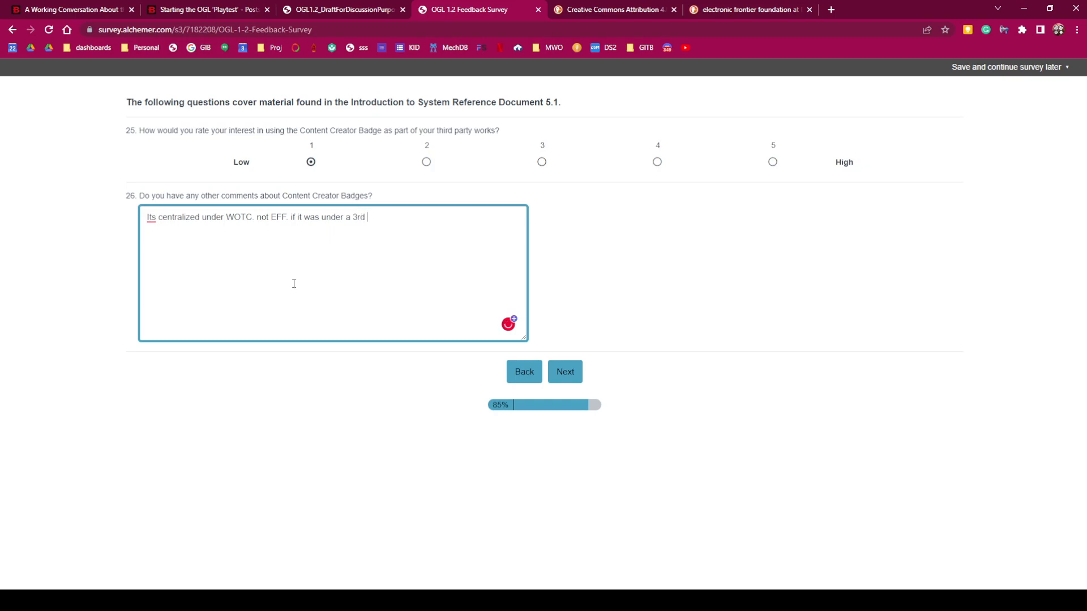
pyautogui.write('Party Digital Rights Foundation it would be credible.')
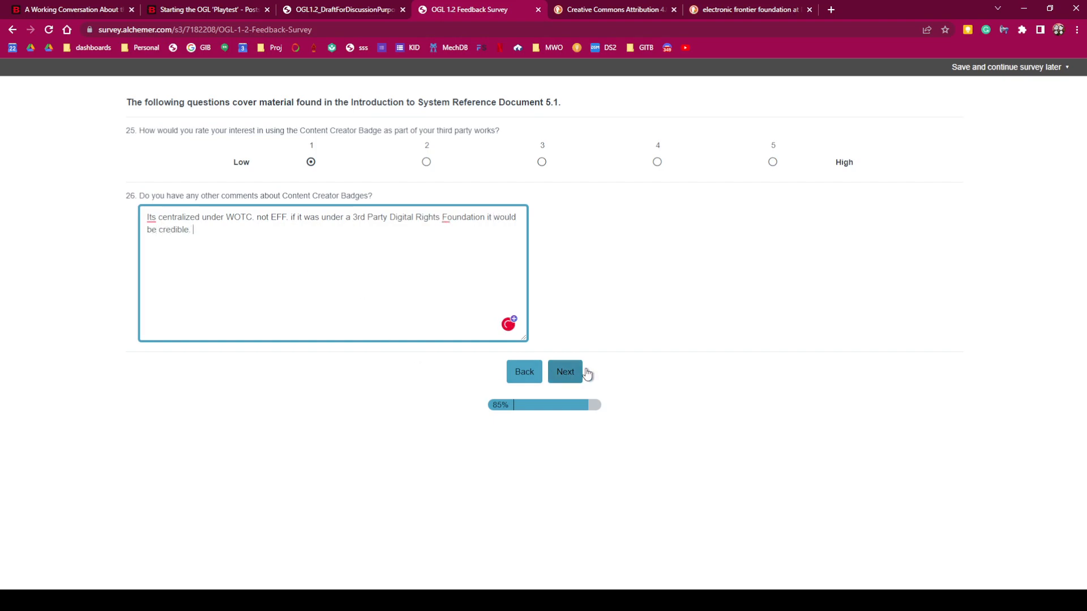
pyautogui.click(565, 372)
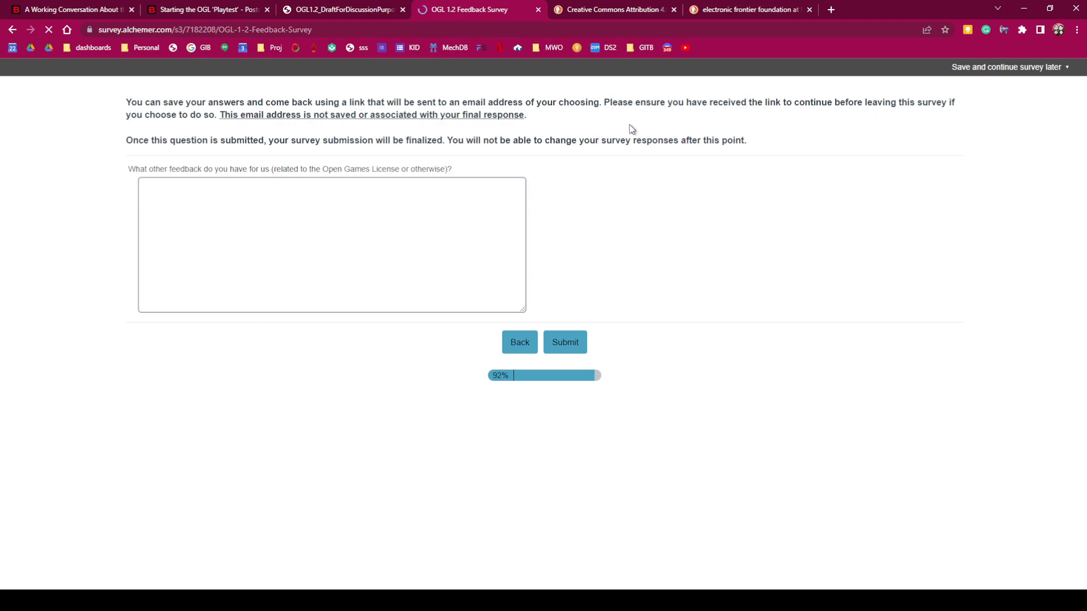
# - Enter "keep doing what your doing so that ORC succeeds." as the answer to the final other-feedback question
pyautogui.click(241, 196)
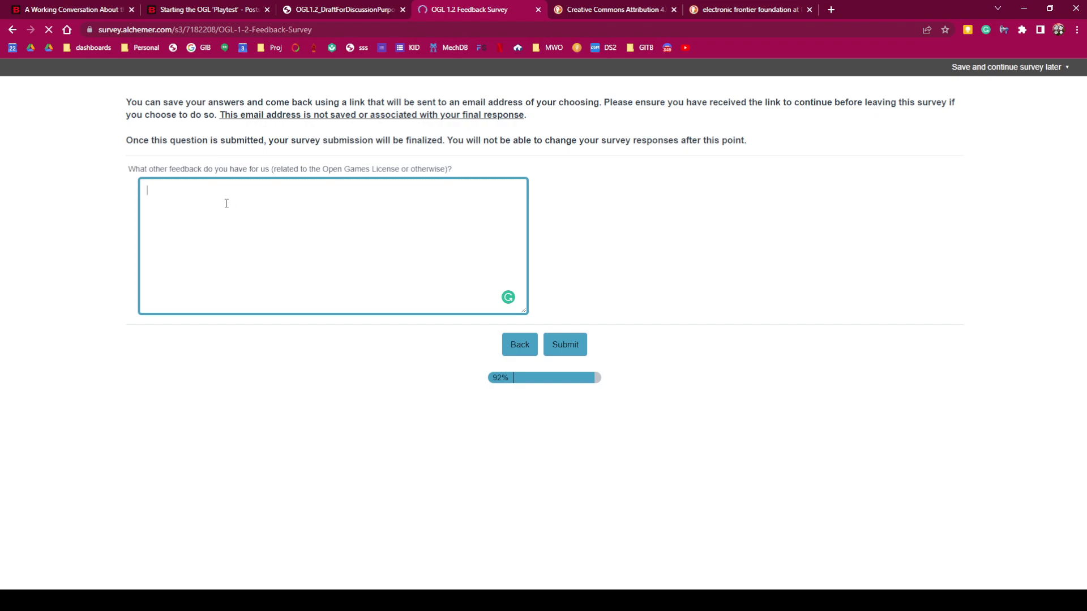
pyautogui.write('keep doing what your doing so that ORC suceed')
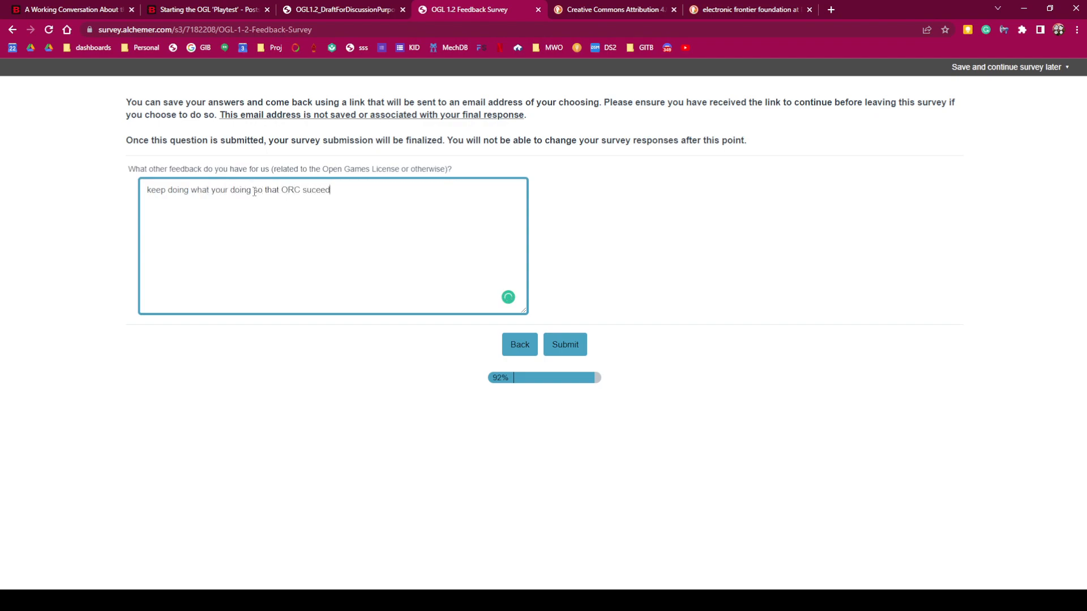
pyautogui.press('BackSpace')
pyautogui.press('BackSpace')
pyautogui.write('ceeds.')
# - Correct "your" to "you're" in the final feedback comment and submit the survey
pyautogui.rightClick(219, 191)
pyautogui.click(234, 213)
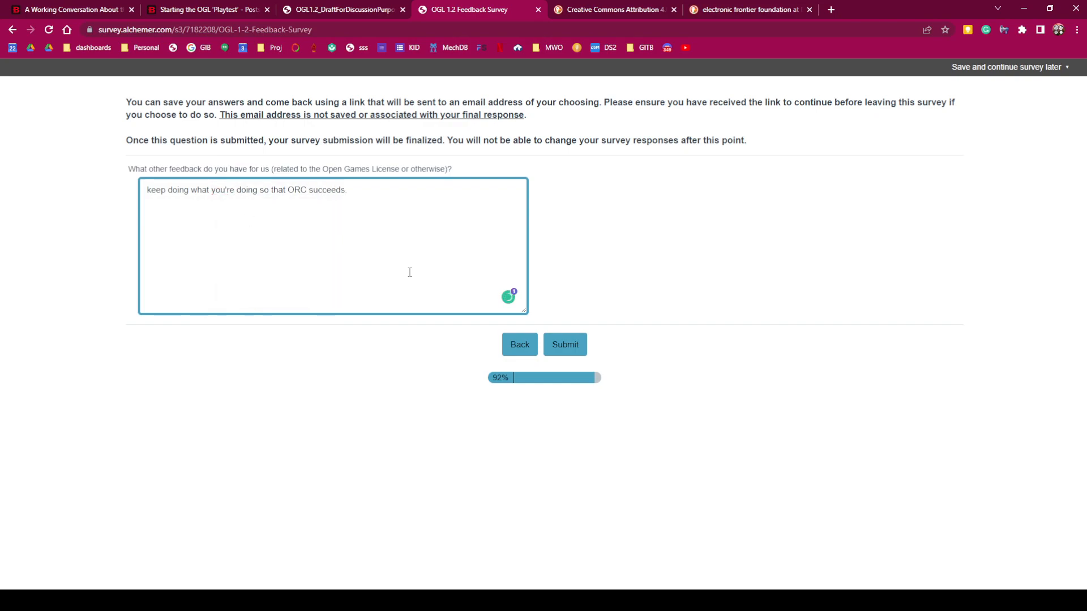
pyautogui.click(560, 352)
pyautogui.click(560, 354)
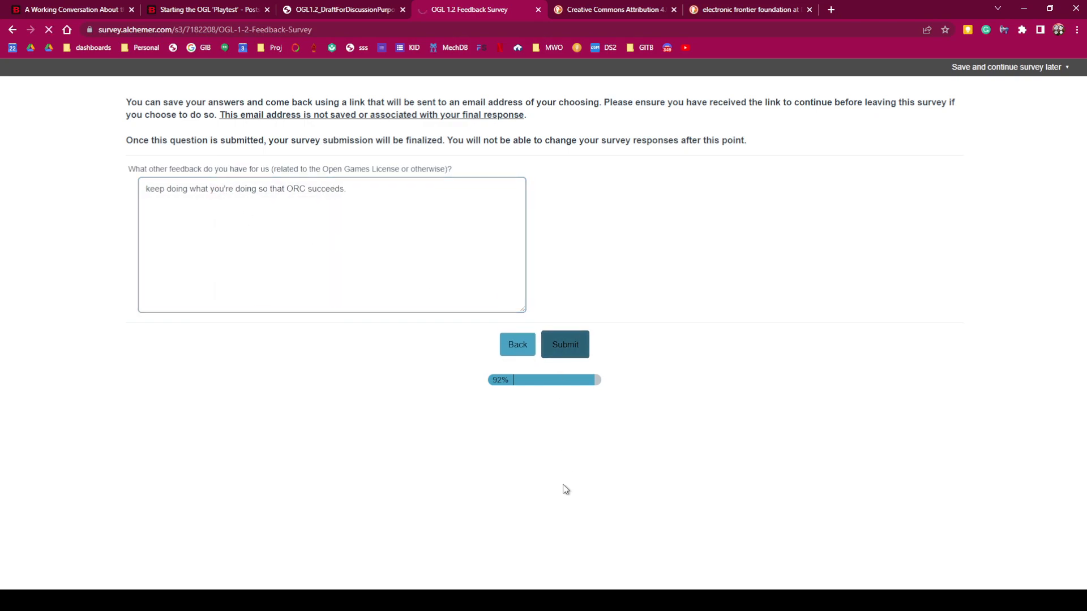